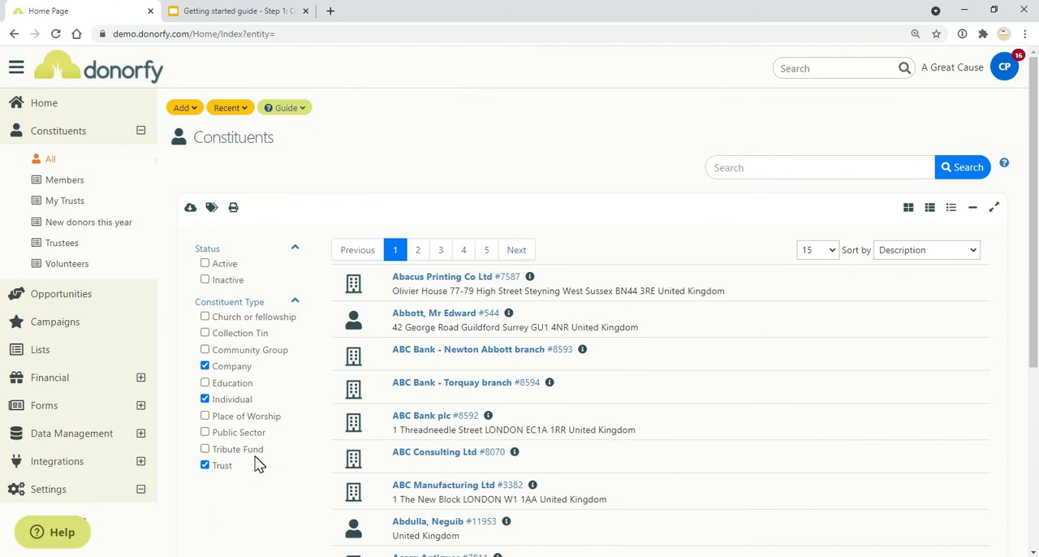
# Step: Review the Constituent Types slide in the getting started guide, and open the Constituent Types settings in Donorfy's configuration
pyautogui.click(234, 10)
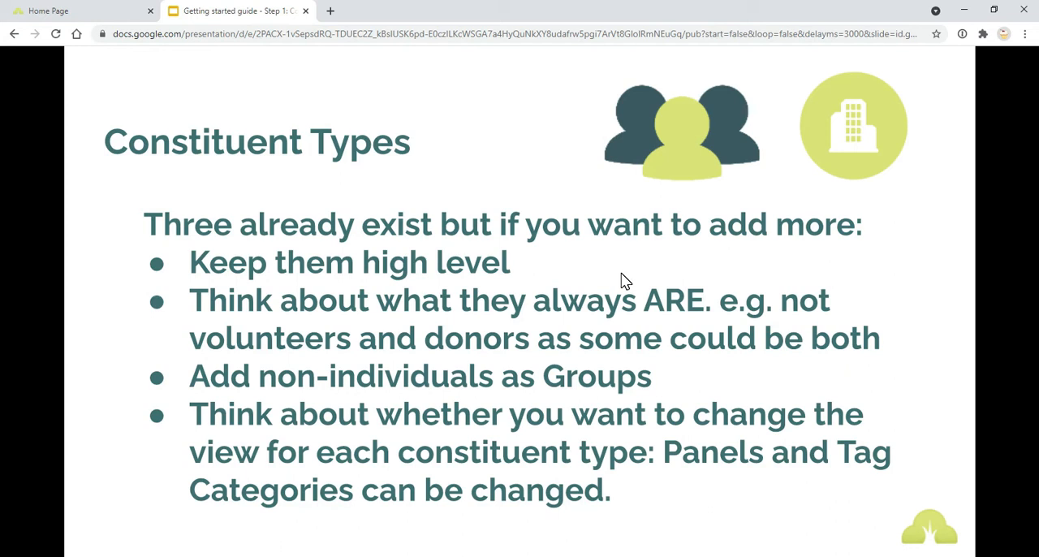
pyautogui.click(104, 11)
pyautogui.scroll(-3, 126, 483)
pyautogui.click(74, 264)
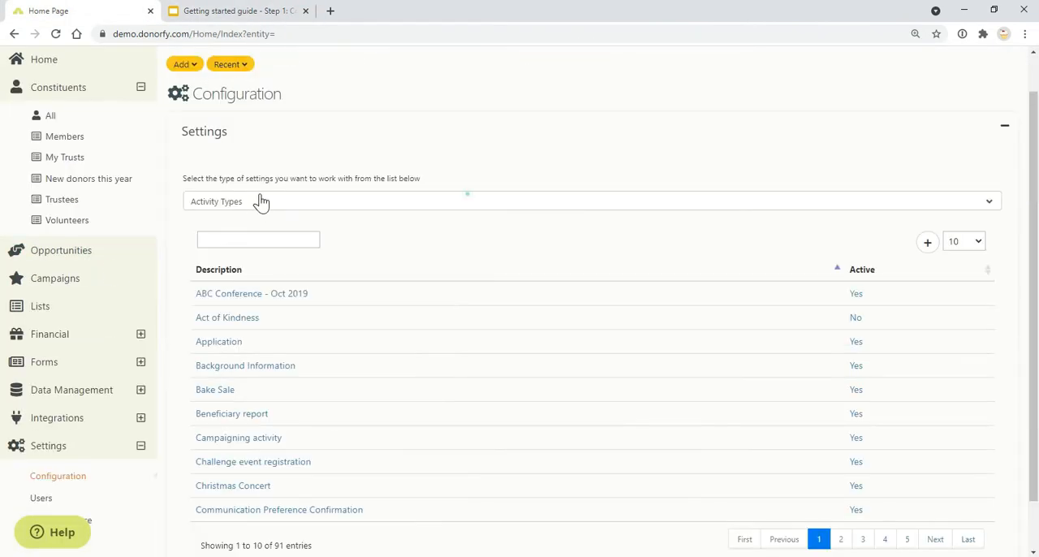
pyautogui.click(261, 202)
pyautogui.write('con')
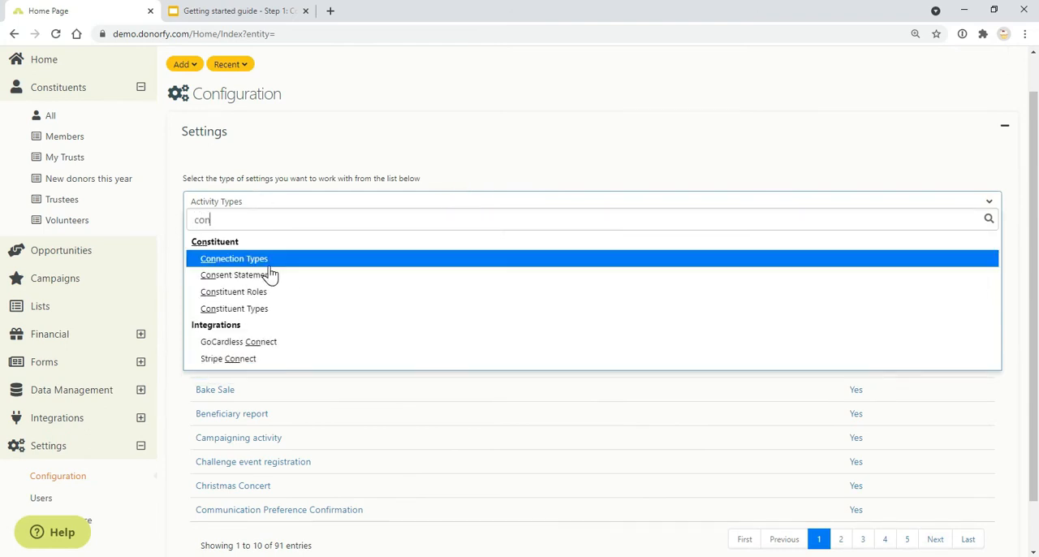
pyautogui.click(267, 315)
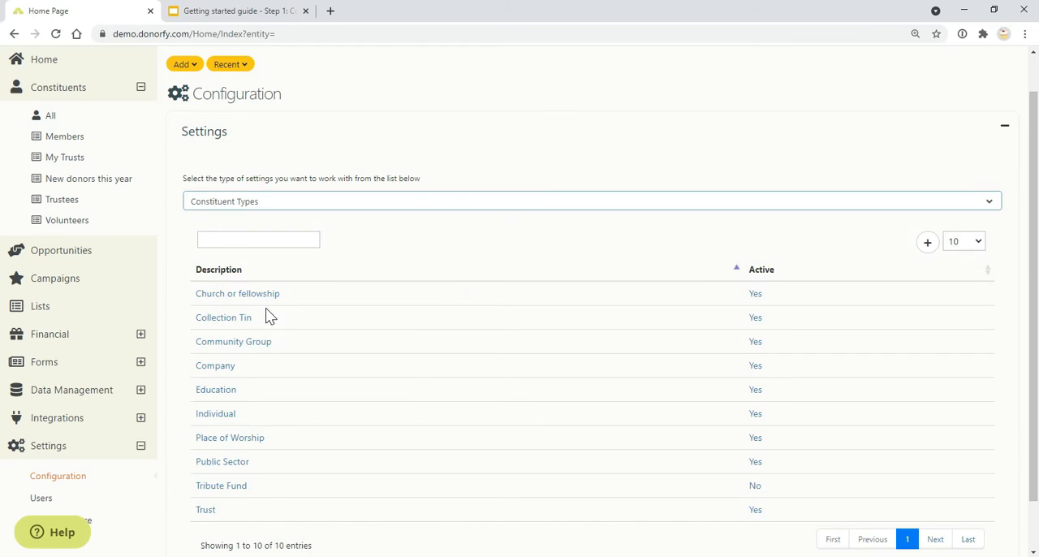
# Step: Open the Church or fellowship constituent type and look through its group setting and available icons, leaving them unchanged
pyautogui.click(237, 292)
pyautogui.click(307, 273)
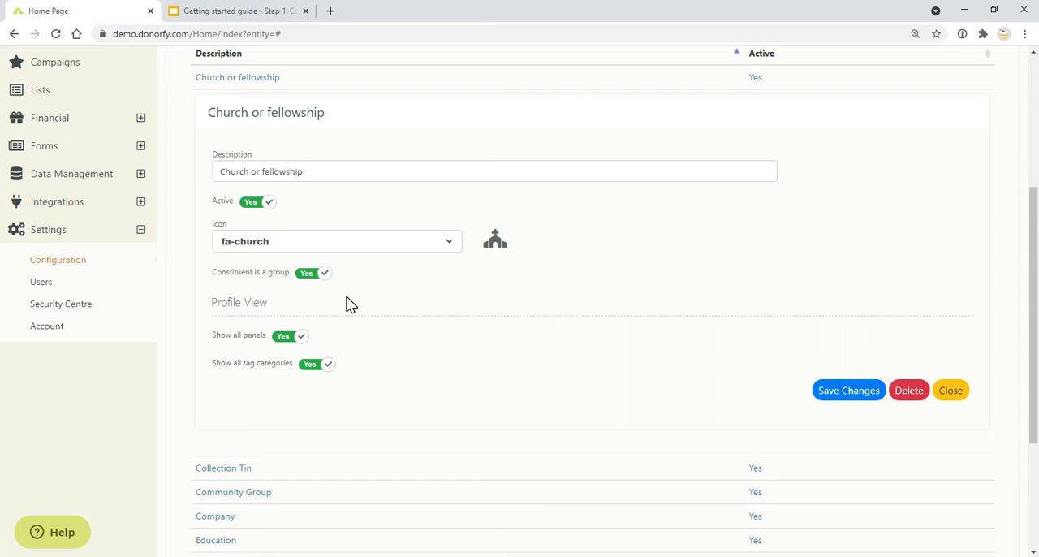
pyautogui.click(457, 245)
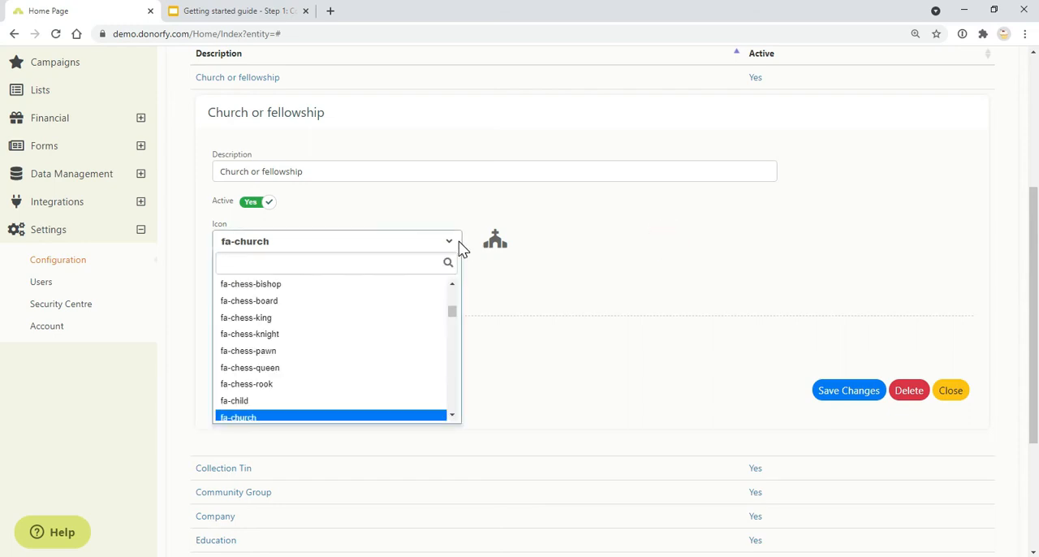
pyautogui.click(514, 320)
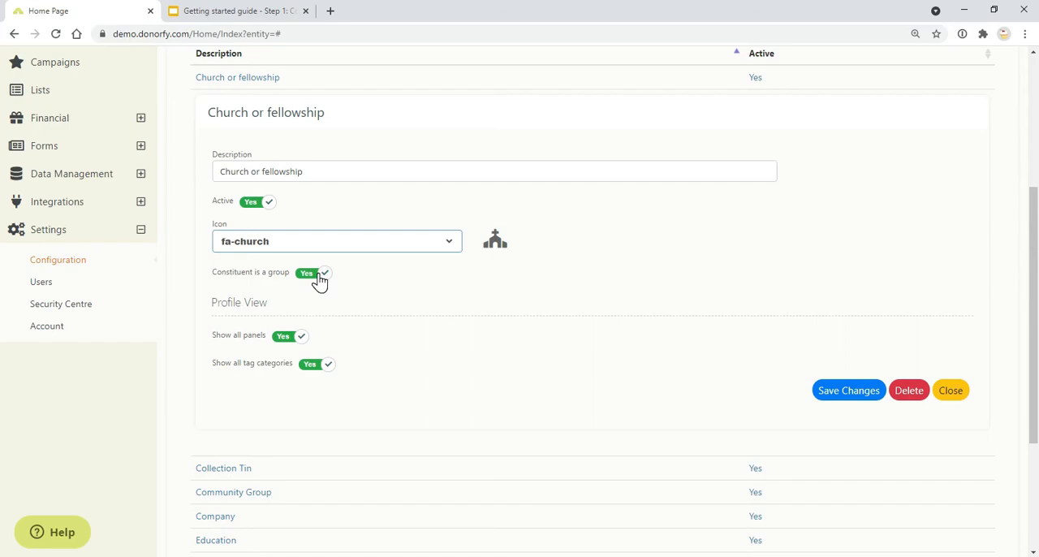
pyautogui.click(209, 12)
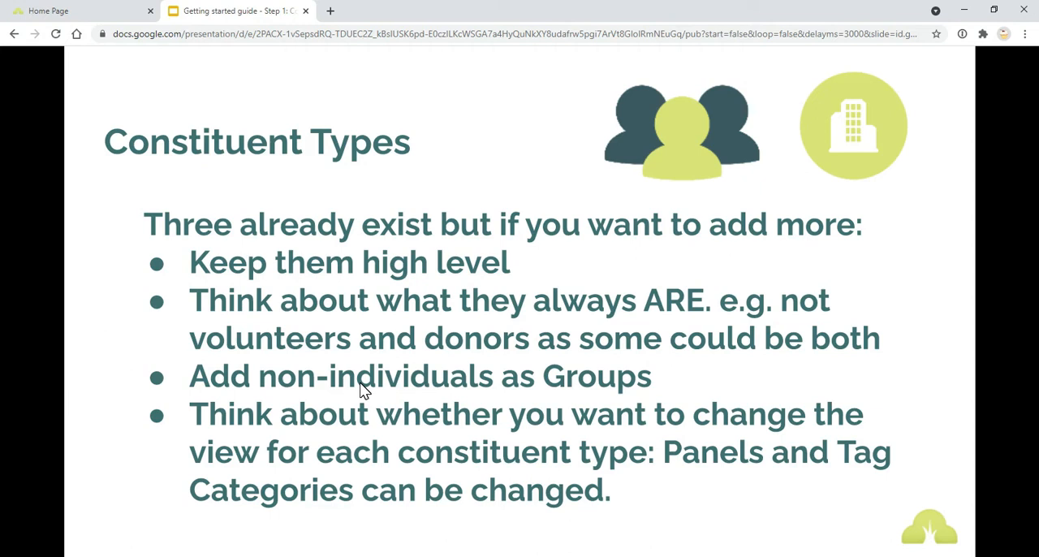
# Step: Start a new constituent type as a group and limit its profile panels, removing Preference Centre
pyautogui.click(20, 11)
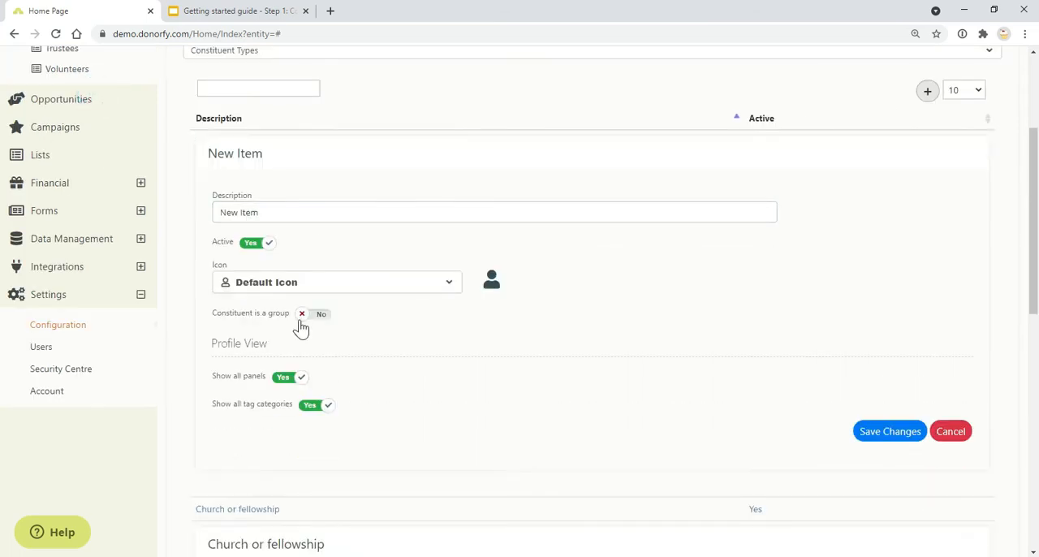
pyautogui.click(305, 321)
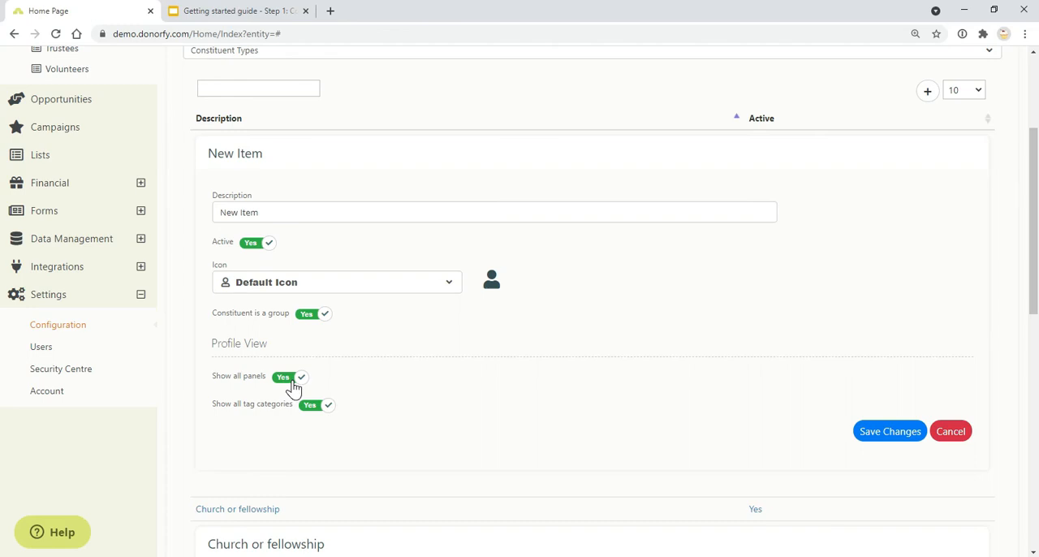
pyautogui.click(293, 381)
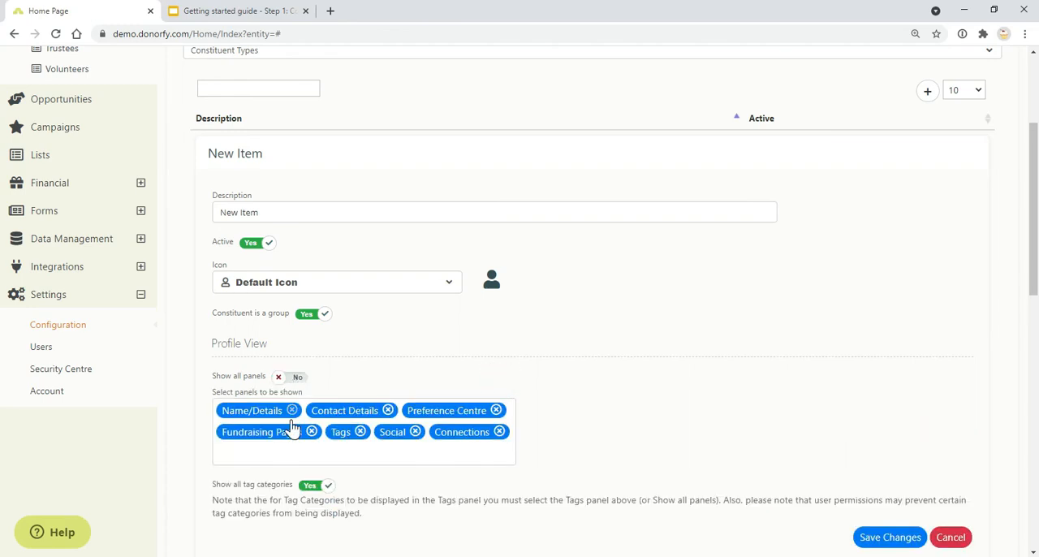
pyautogui.click(496, 410)
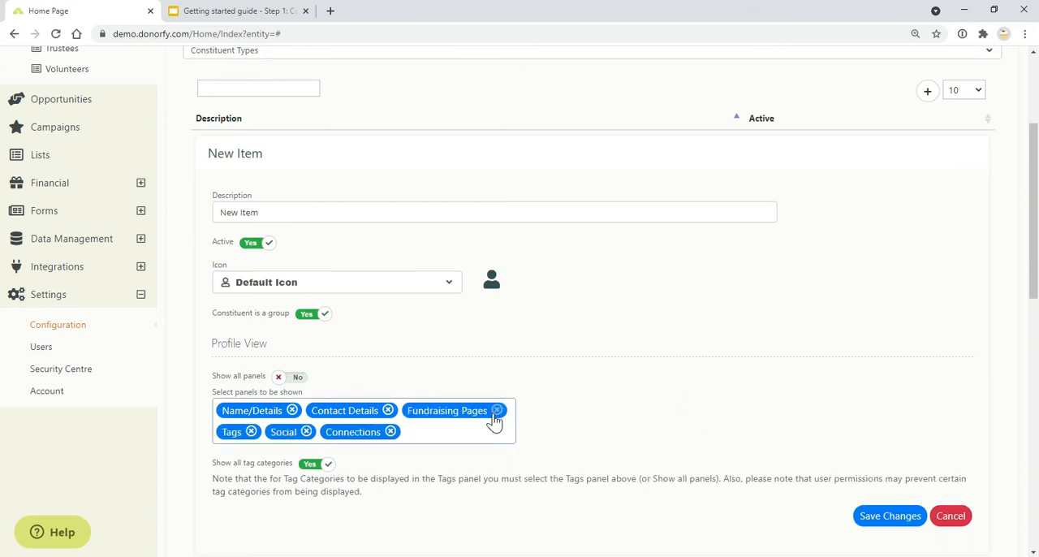
# Step: Set the new constituent type's description to Place of Worship and remove Fundraising Pages from its shown panels
pyautogui.tripleClick(518, 211)
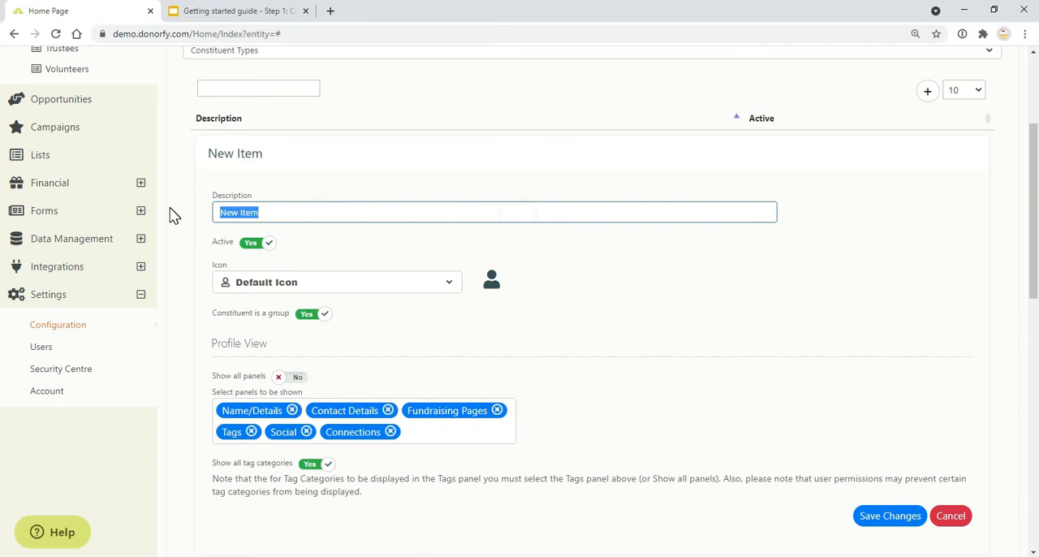
pyautogui.write('Place of Worship')
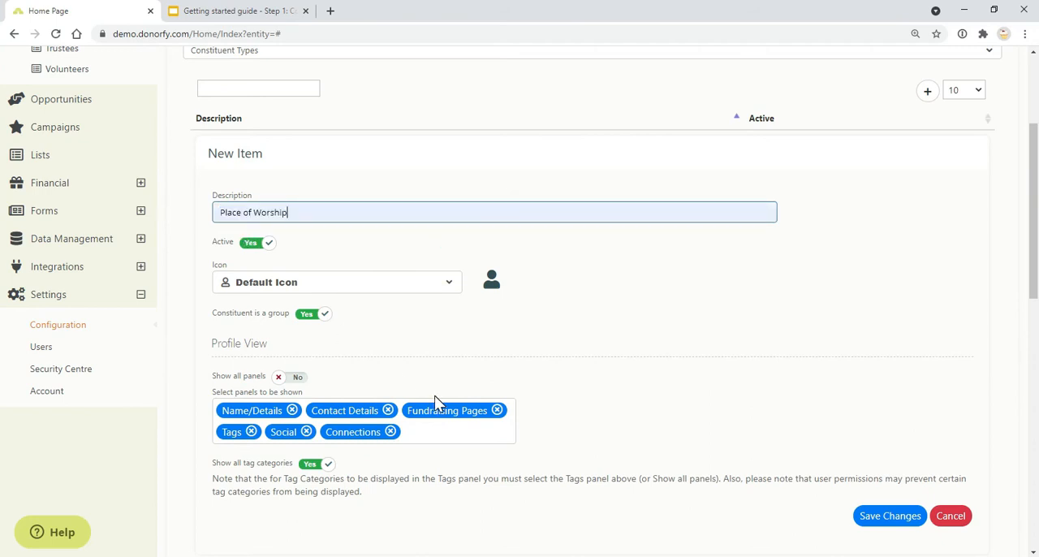
pyautogui.click(496, 411)
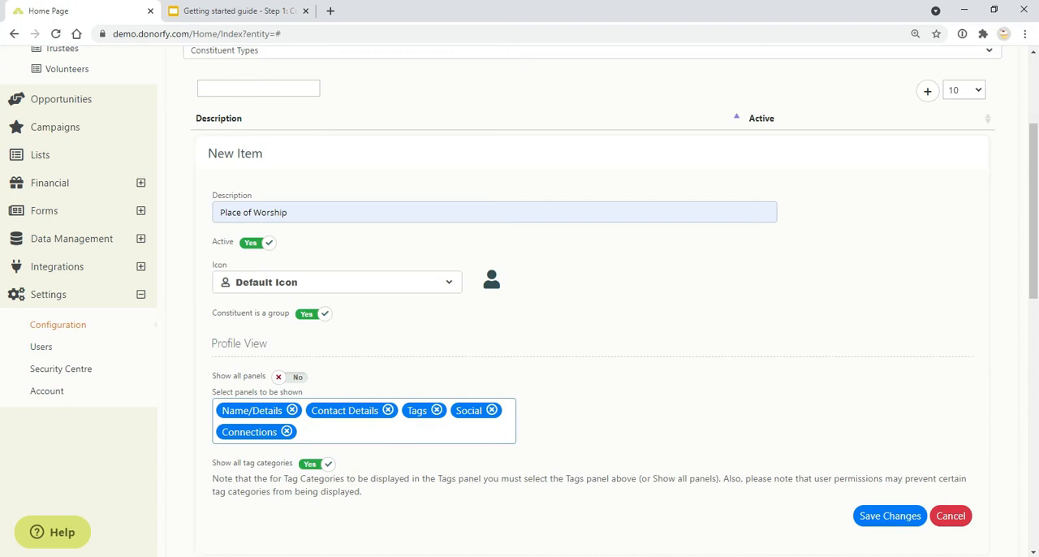
# Step: Turn off showing all tag categories for the new constituent type and select the Sector category
pyautogui.click(316, 462)
pyautogui.scroll(-2, 520, 455)
pyautogui.click(476, 361)
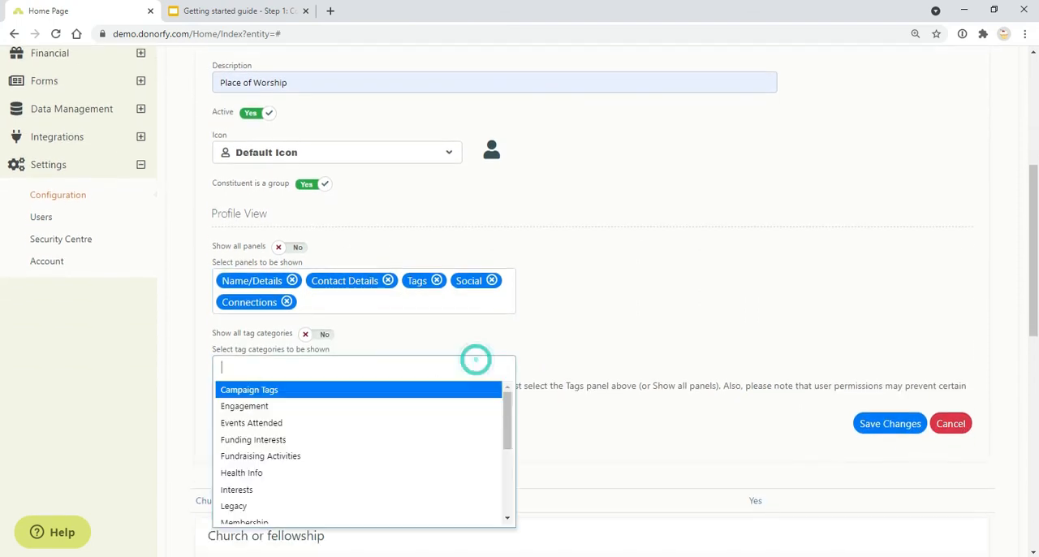
pyautogui.scroll(-1, 276, 512)
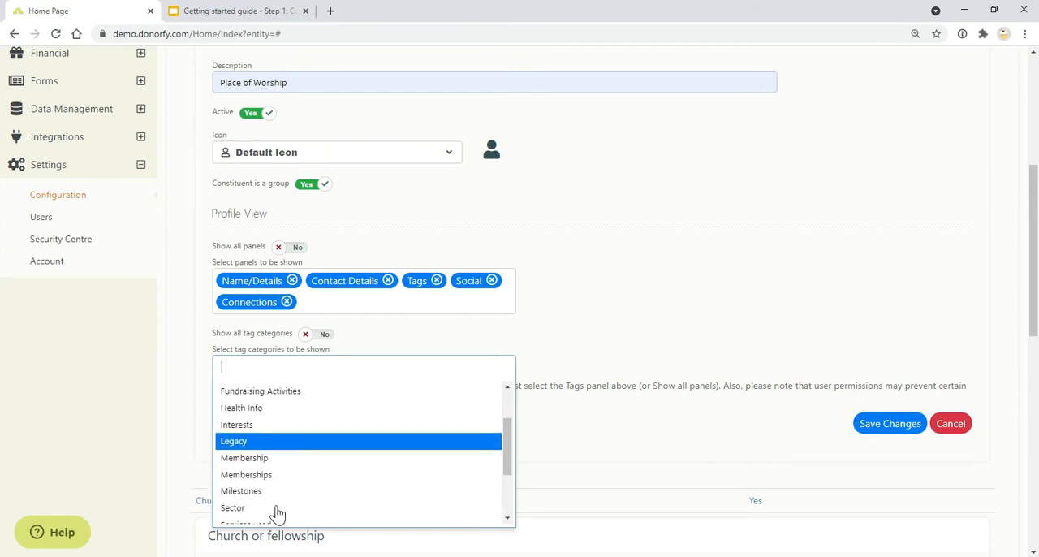
pyautogui.scroll(-1, 279, 504)
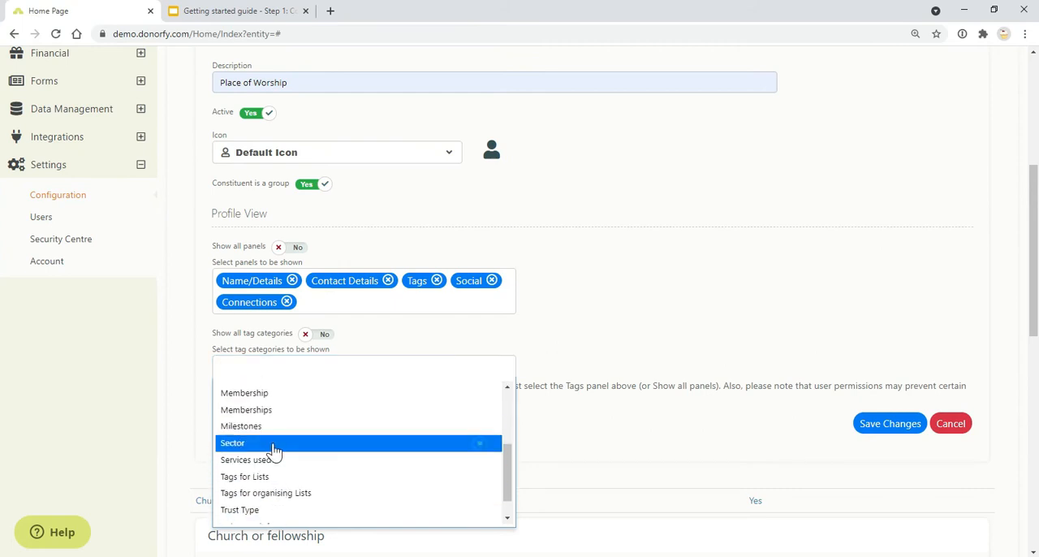
pyautogui.click(271, 446)
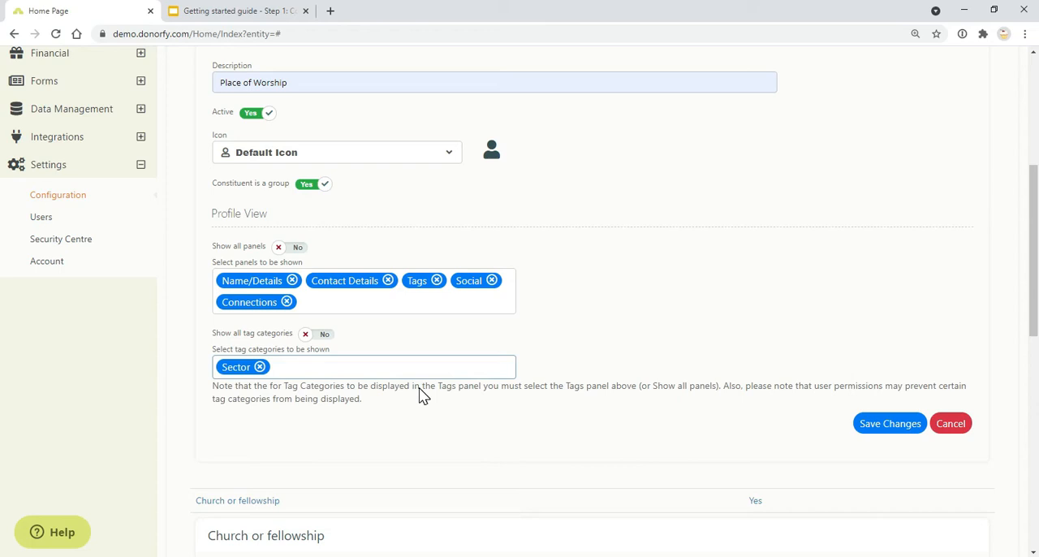
# Step: Replace the Sector tag category with Fundraising Activities for the new constituent type
pyautogui.click(500, 369)
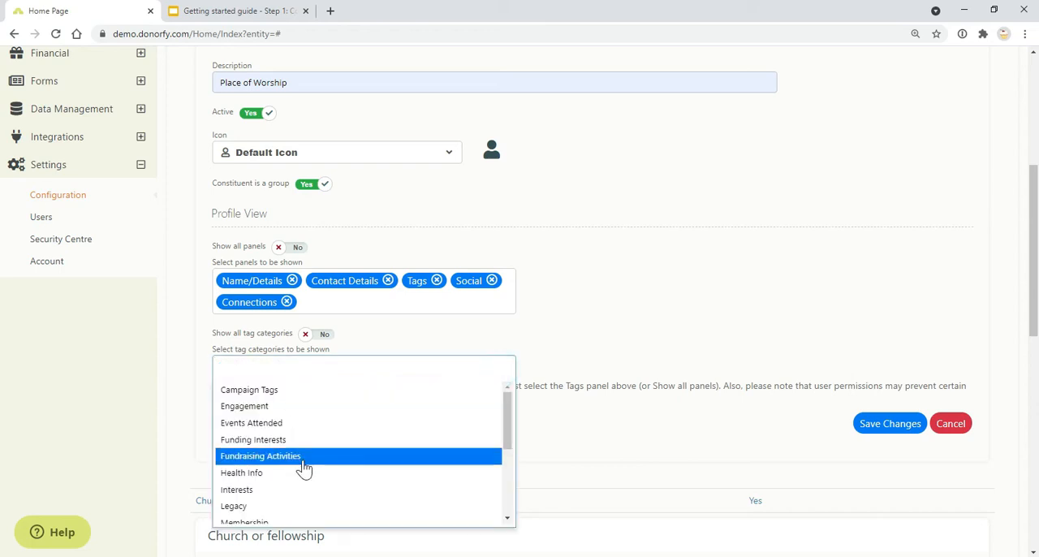
pyautogui.scroll(-3, 303, 468)
pyautogui.scroll(5, 379, 400)
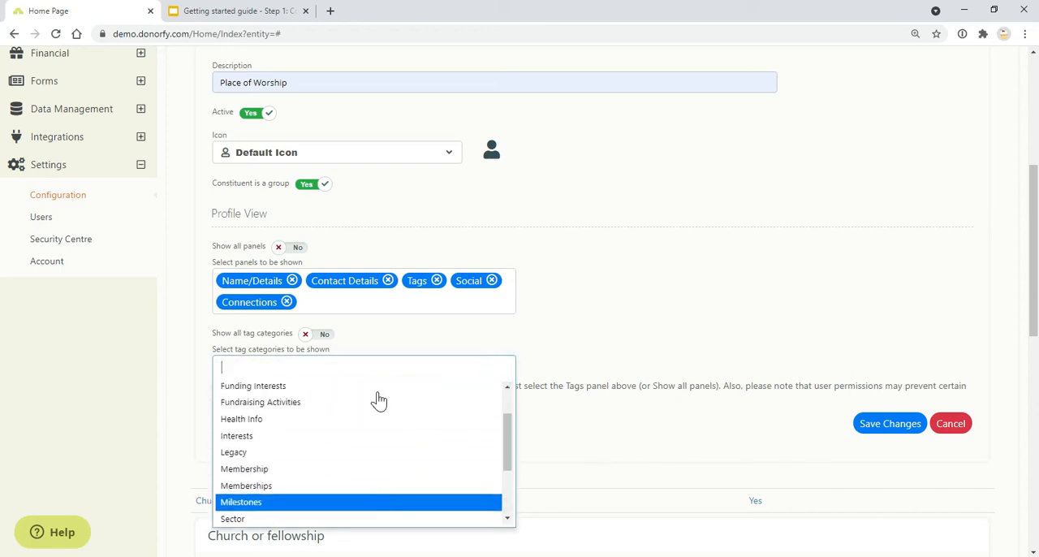
pyautogui.click(548, 358)
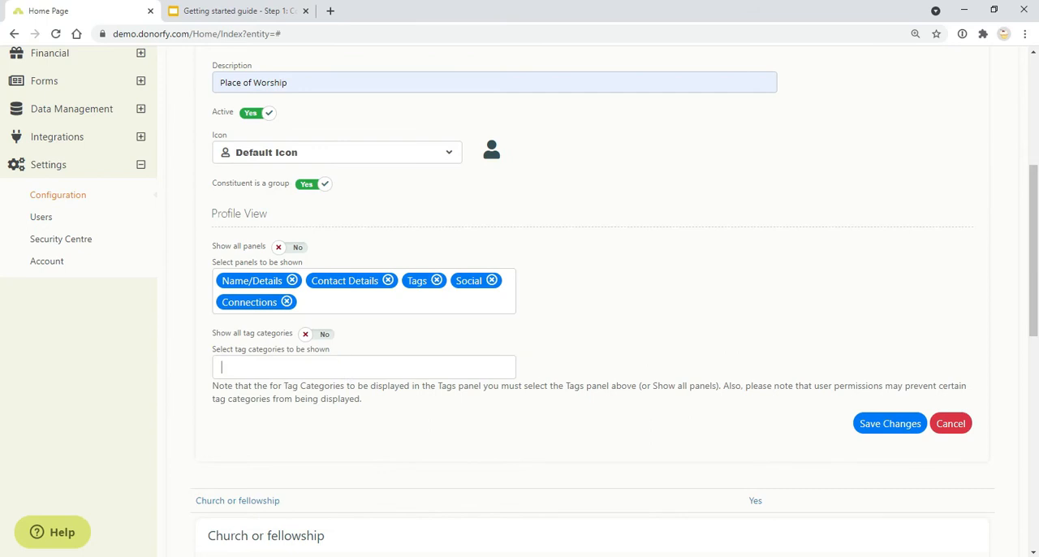
pyautogui.click(546, 370)
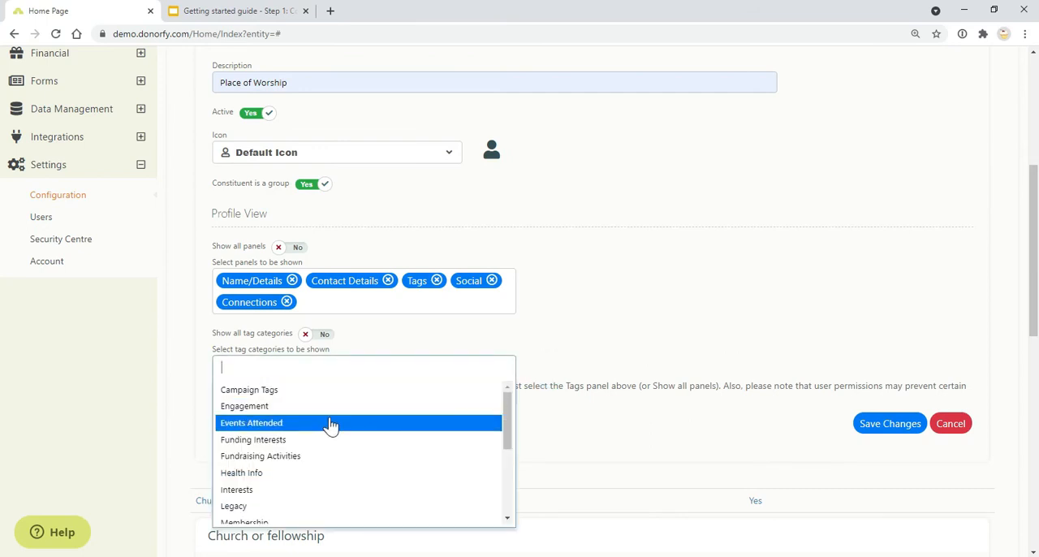
pyautogui.click(323, 458)
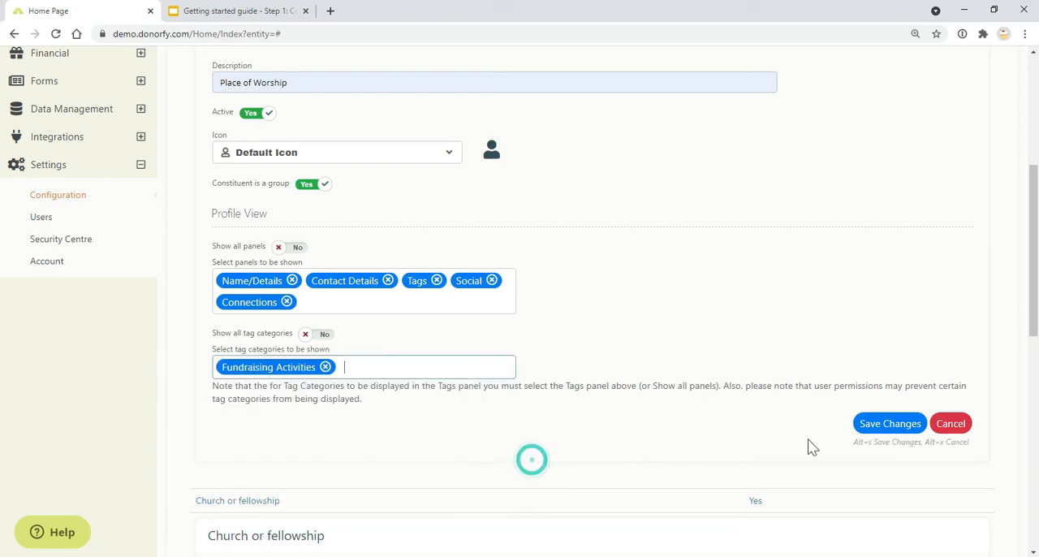
# Step: Check the Tags slide in the guide, and open a recently viewed individual's profile to examine their tags by category
pyautogui.hotkey('ctrl', 'Tab')
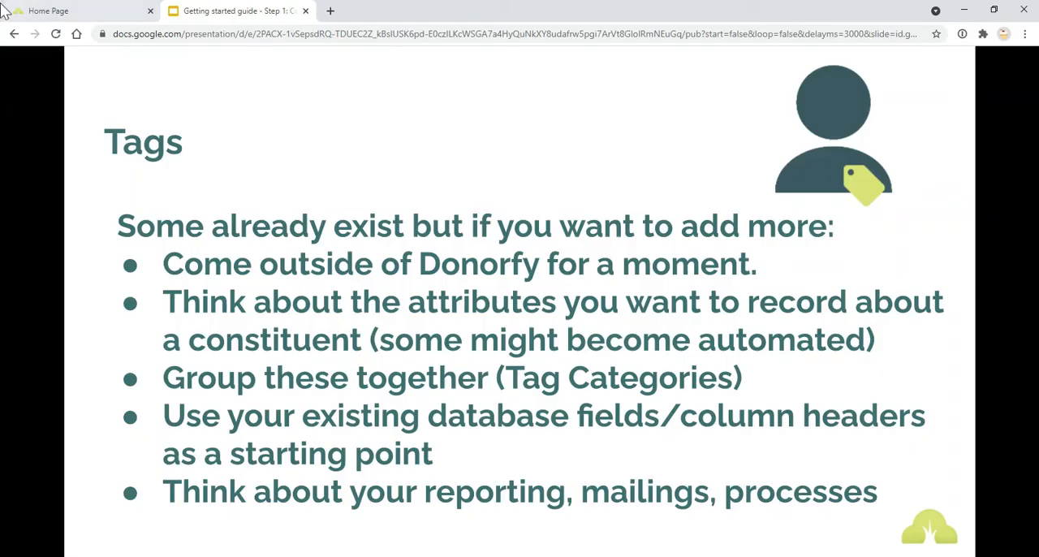
pyautogui.click(51, 11)
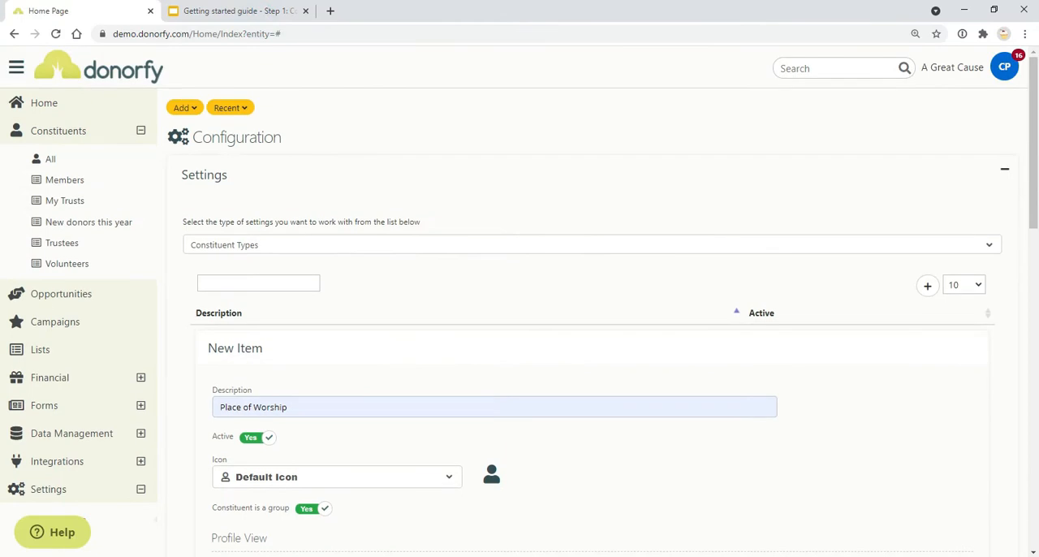
pyautogui.click(230, 108)
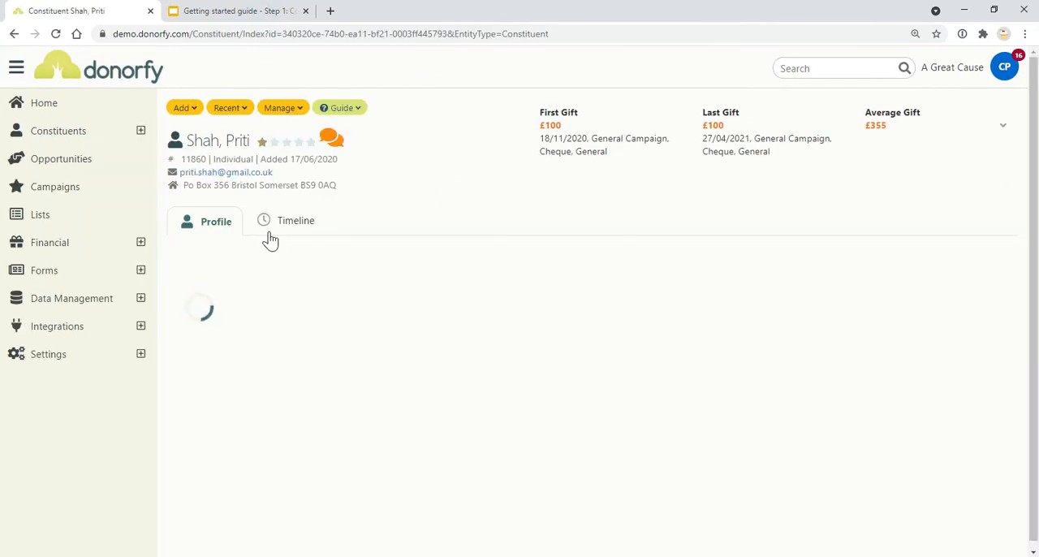
pyautogui.scroll(-15, 426, 314)
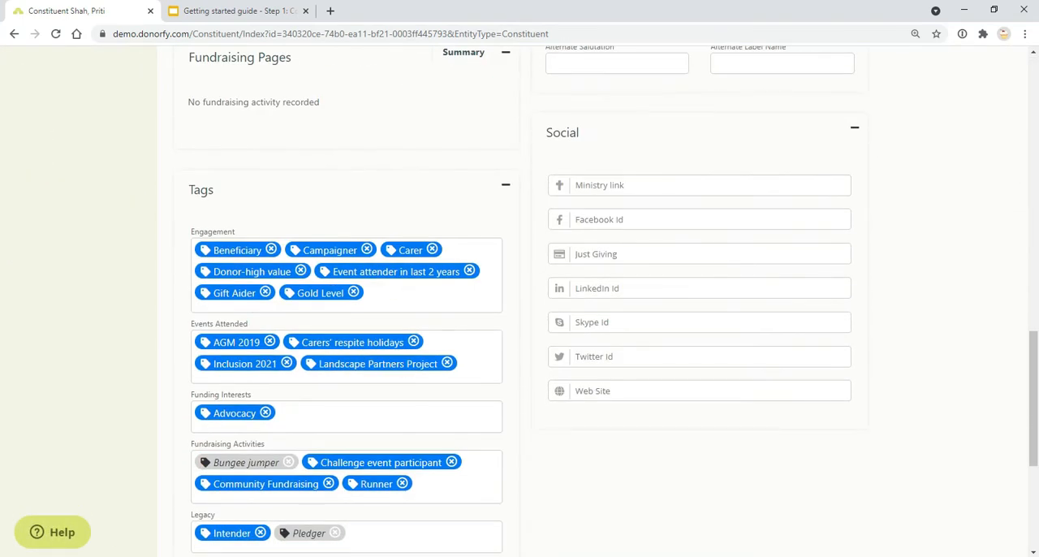
pyautogui.scroll(-3, 272, 322)
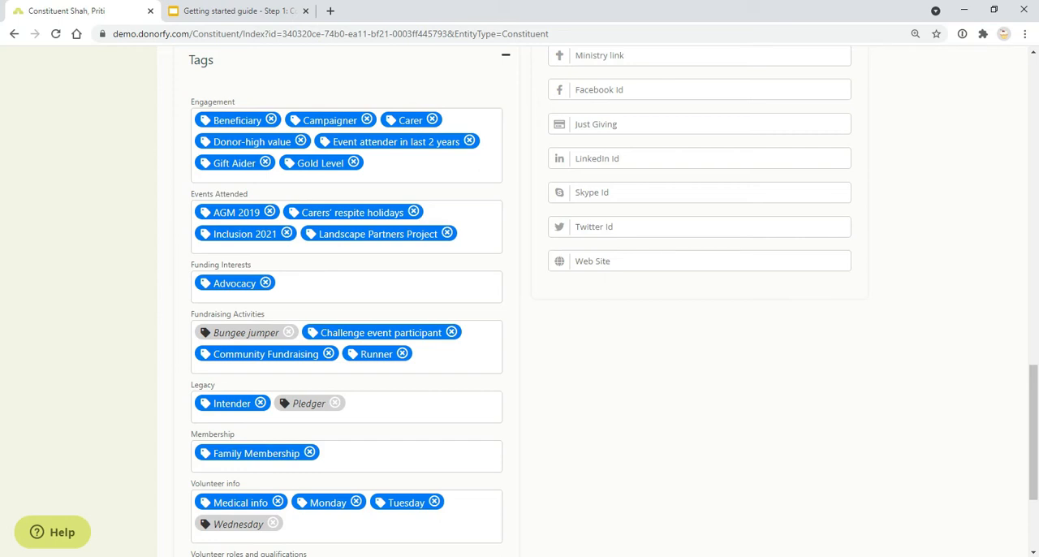
# Step: Add the Dementia Care tag to the constituent's Funding Interests
pyautogui.click(251, 17)
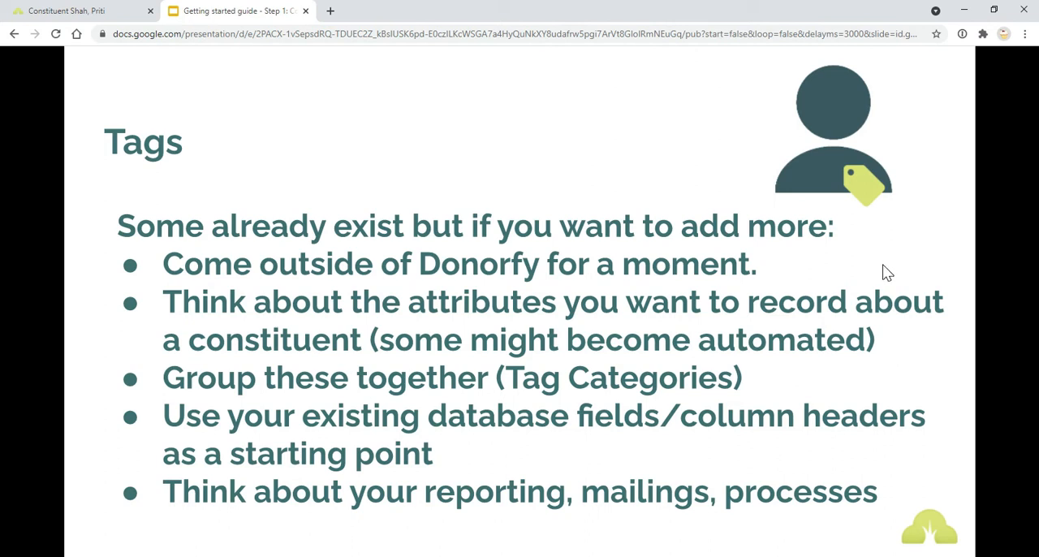
pyautogui.click(84, 10)
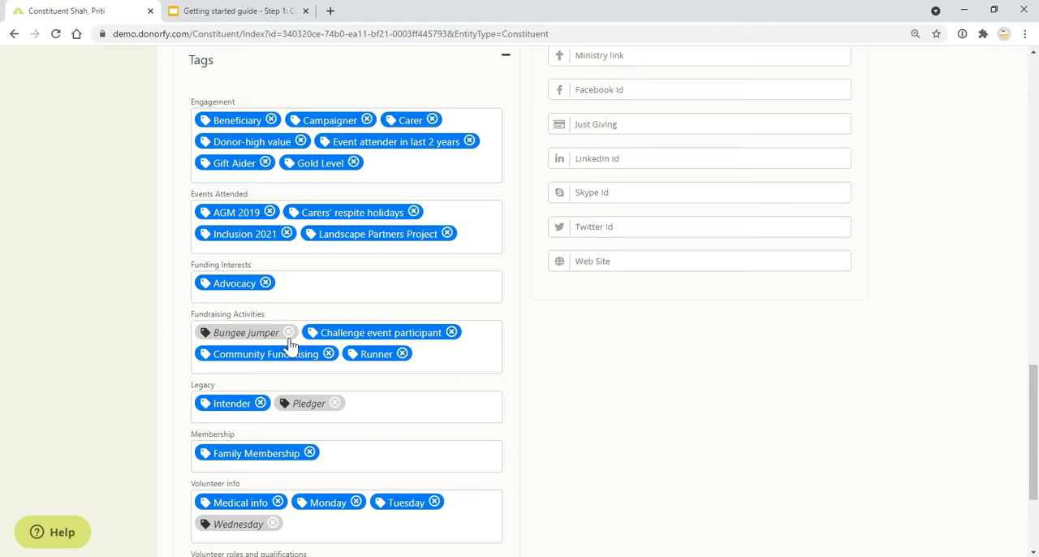
pyautogui.click(546, 291)
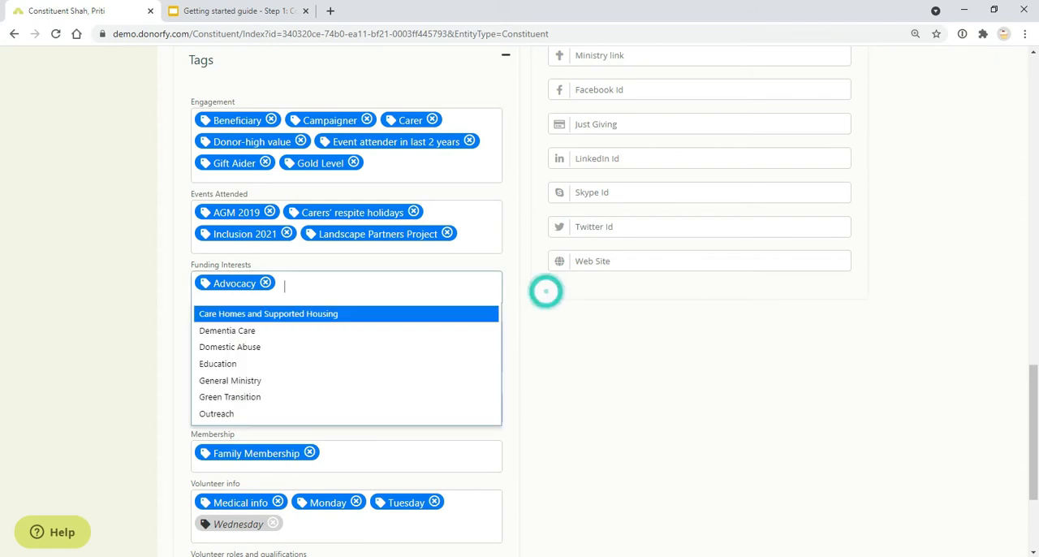
pyautogui.click(328, 331)
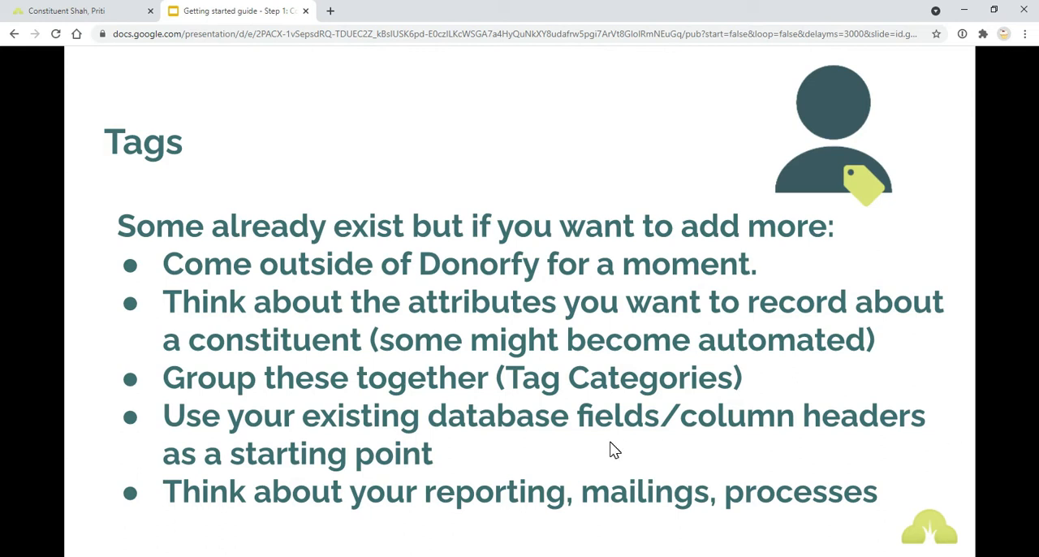
pyautogui.click(106, 11)
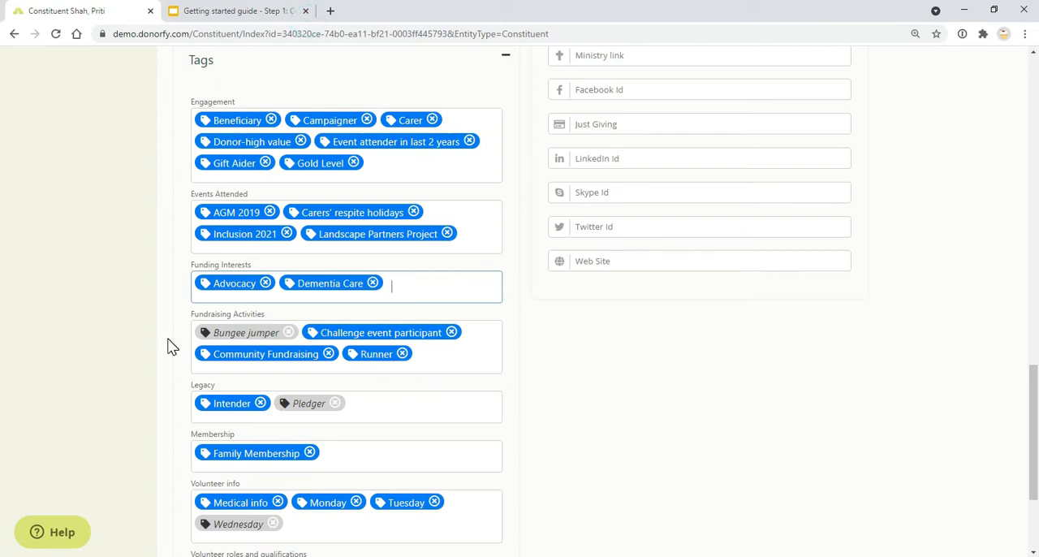
pyautogui.scroll(15, 172, 347)
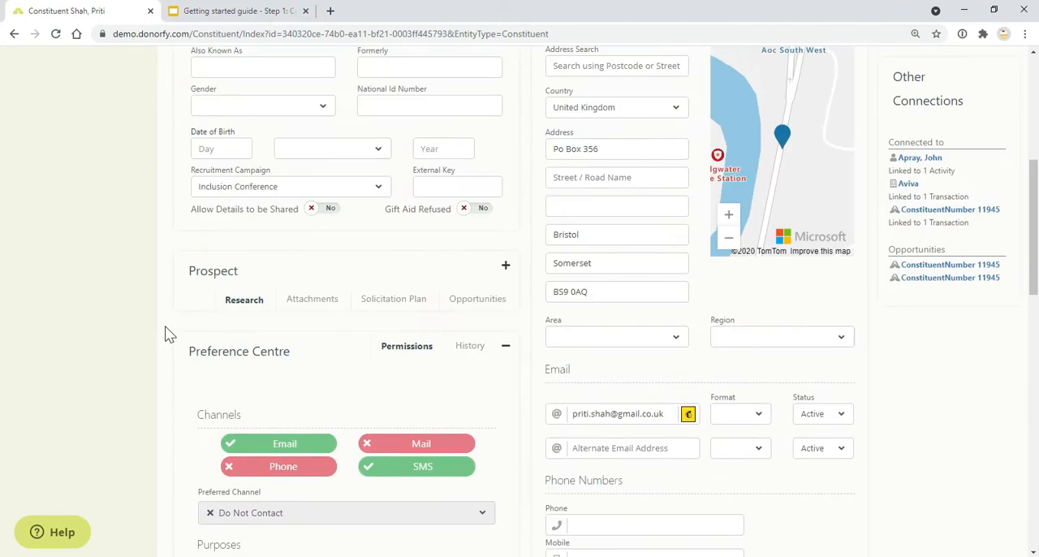
# Step: Open the configuration settings for Tags & Tag Categories
pyautogui.scroll(2, 103, 234)
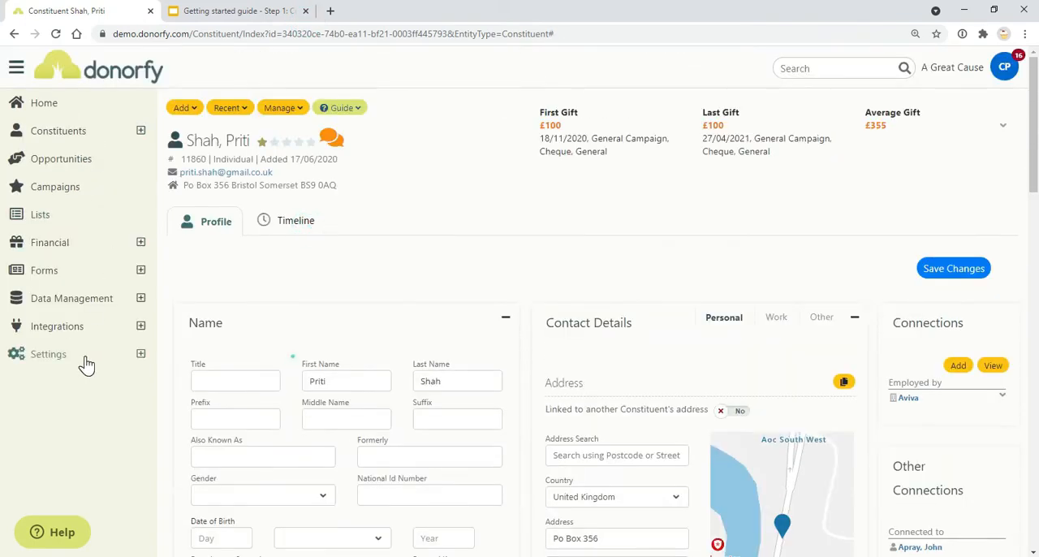
pyautogui.click(141, 358)
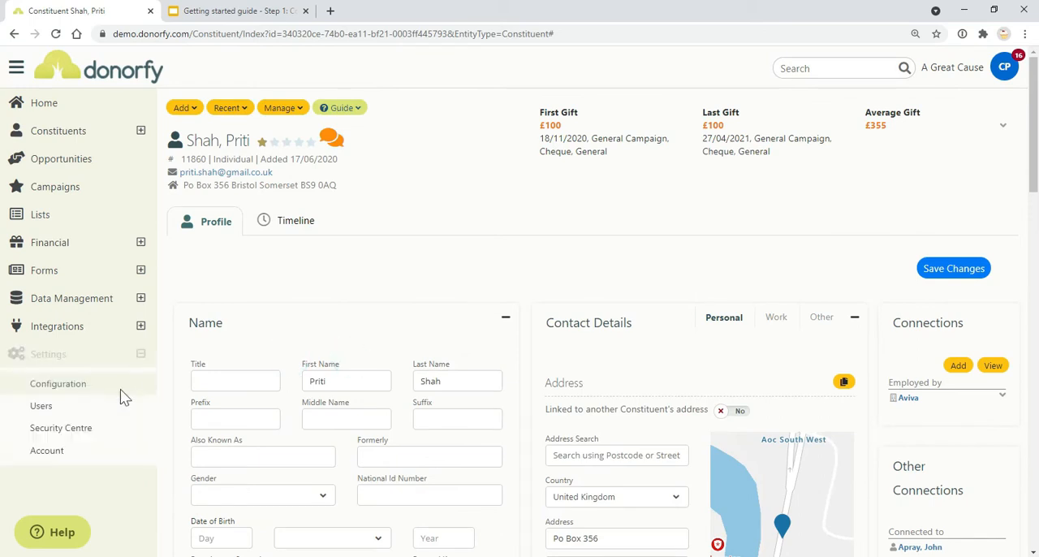
pyautogui.click(118, 385)
pyautogui.click(279, 248)
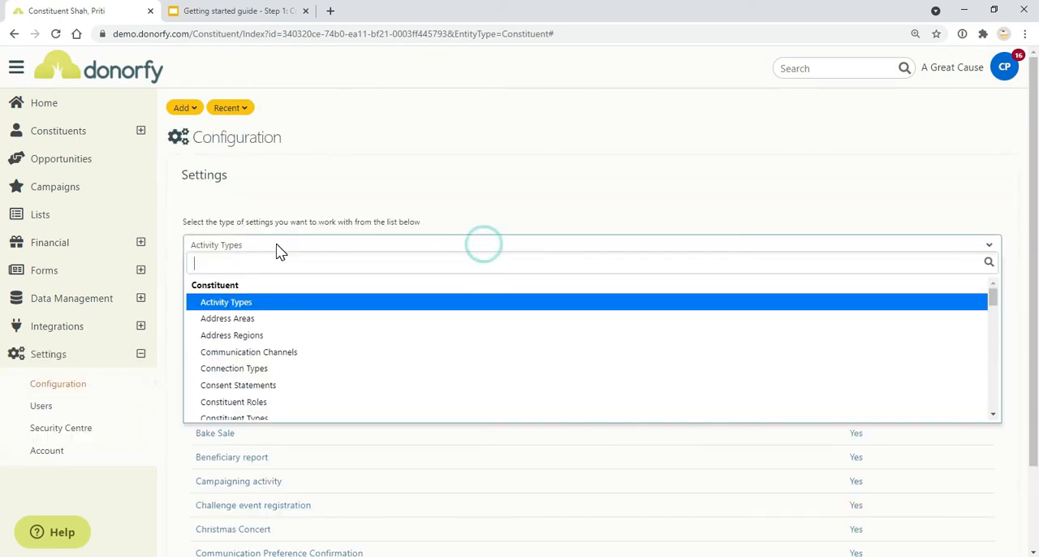
pyautogui.write('tag')
pyautogui.click(263, 305)
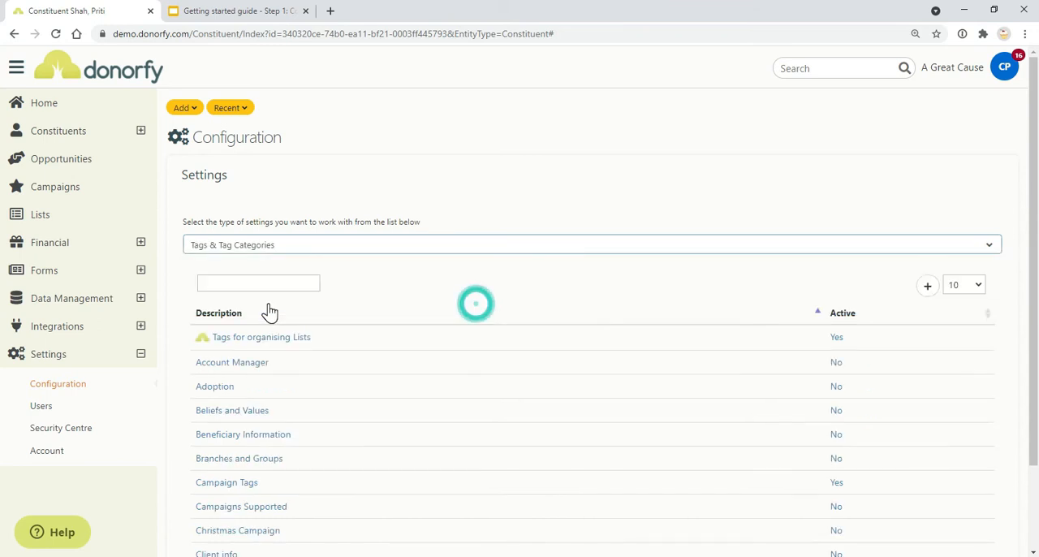
# Step: Examine the fields of a new tag category and cancel it without saving
pyautogui.click(929, 290)
pyautogui.scroll(-1, 483, 399)
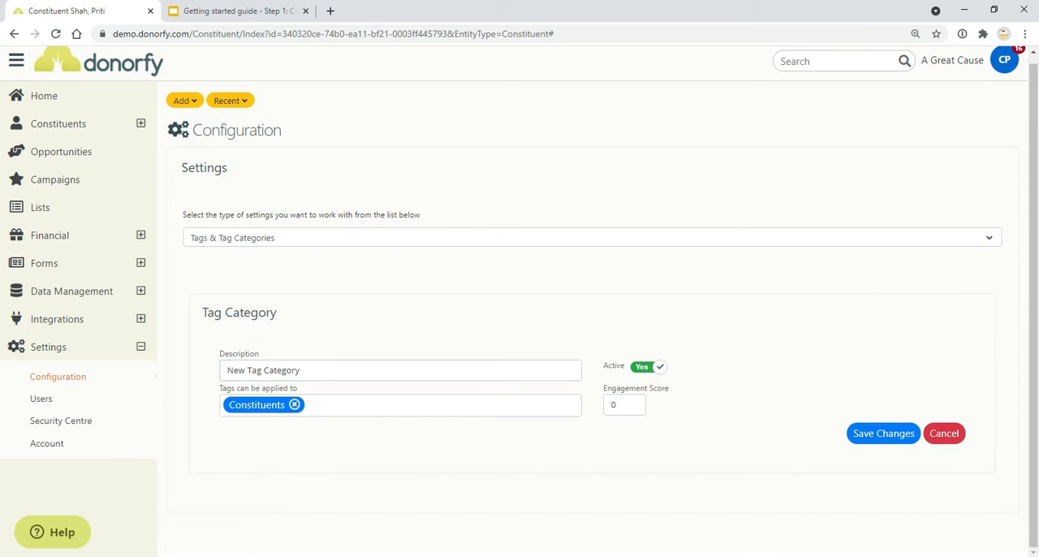
pyautogui.click(955, 437)
pyautogui.click(358, 444)
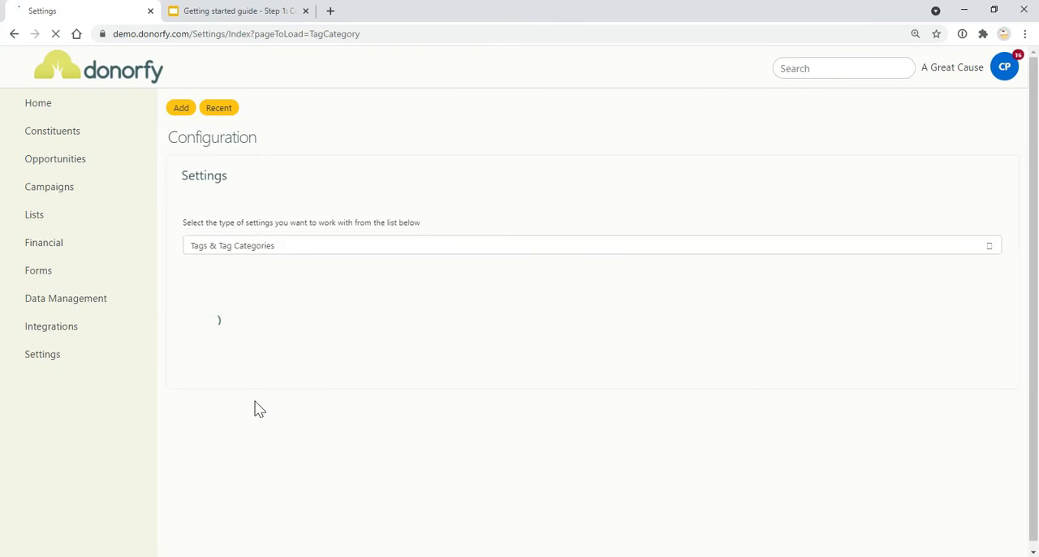
# Step: Open the Account Manager tag category and start a new tag in it to examine the available extra fields
pyautogui.click(219, 367)
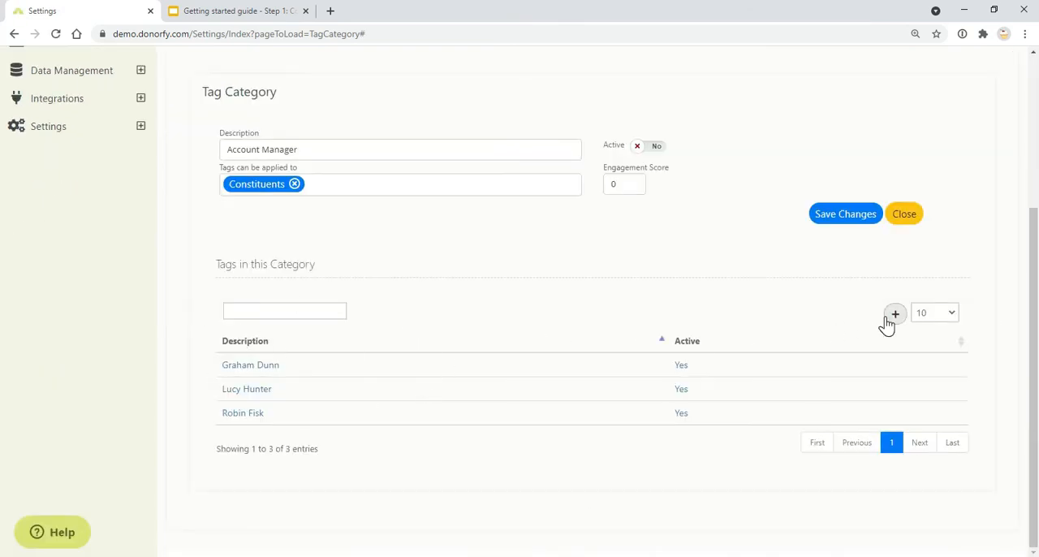
pyautogui.click(893, 317)
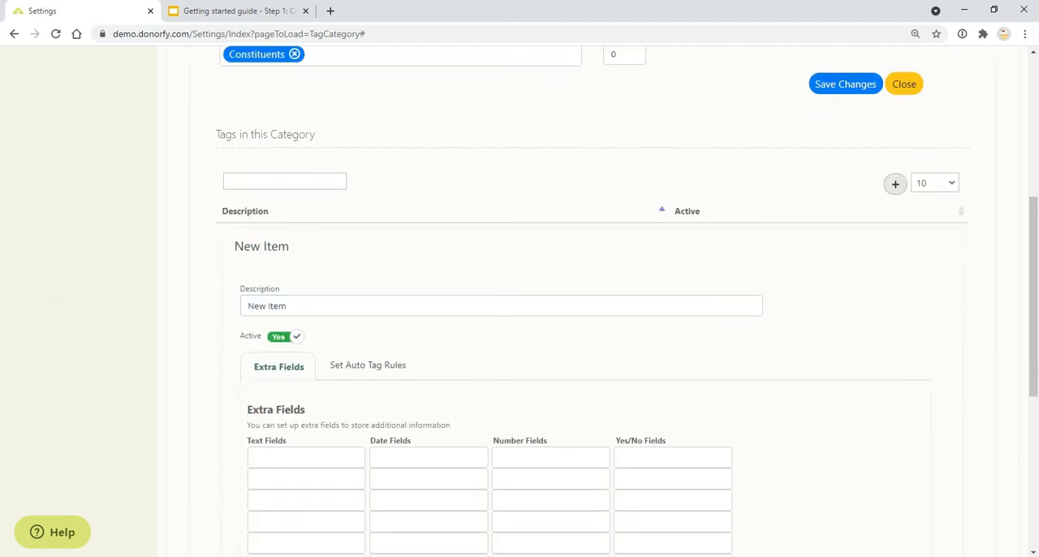
pyautogui.scroll(-2, 311, 439)
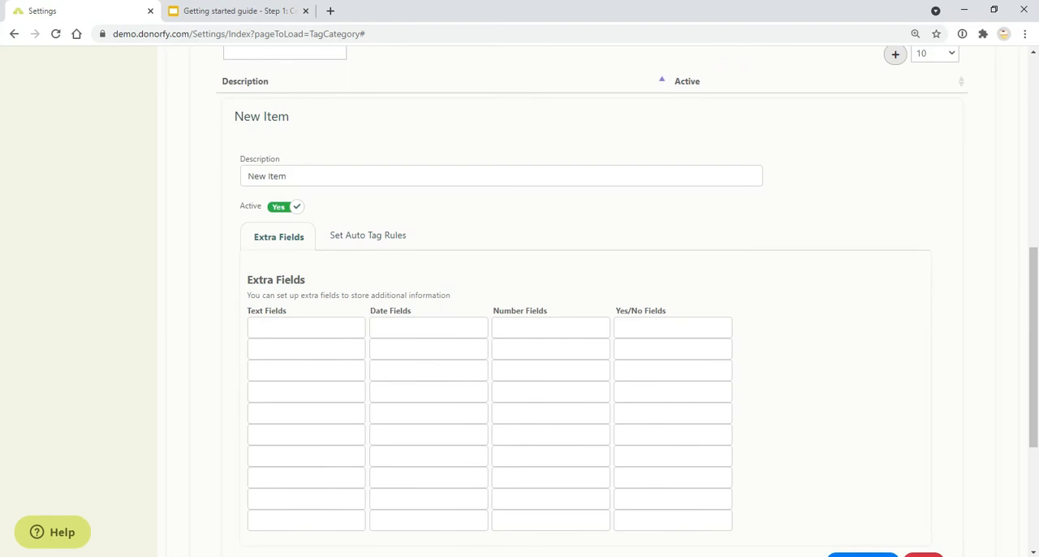
pyautogui.click(307, 328)
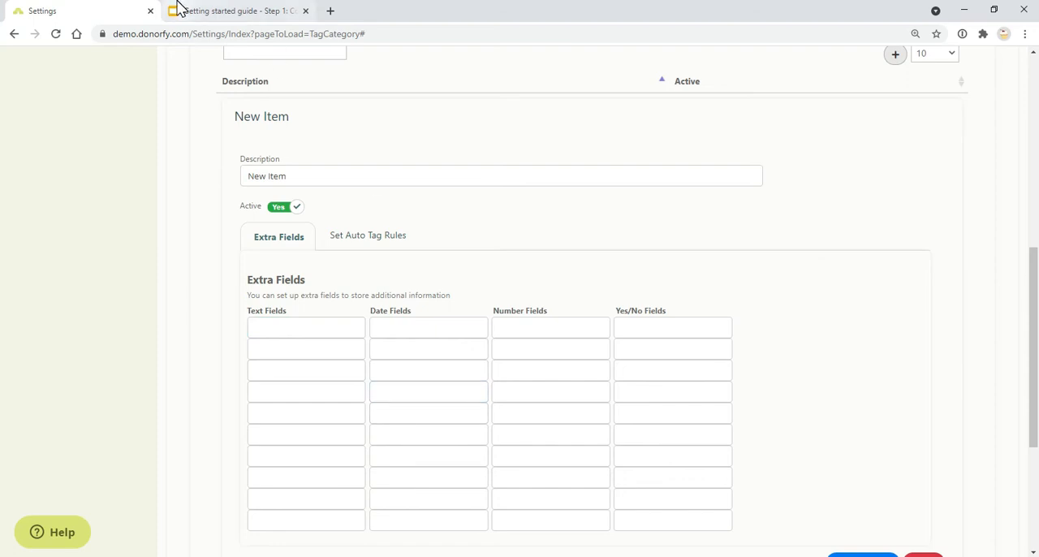
# Step: Reopen the recently viewed individual's profile and view the DBS Checked tag under Volunteer roles and qualifications
pyautogui.scroll(6, 227, 120)
pyautogui.click(246, 118)
pyautogui.click(232, 204)
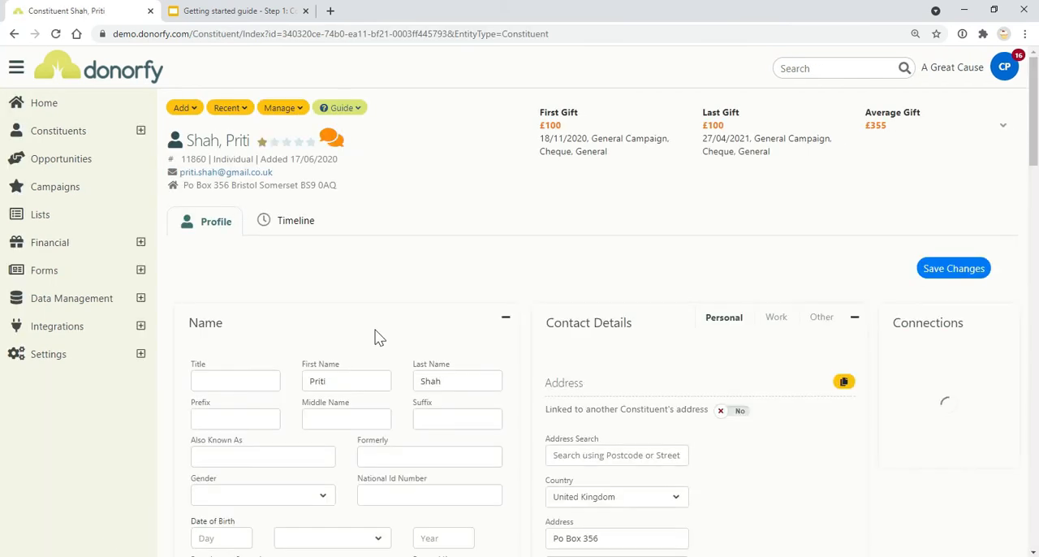
pyautogui.scroll(-15, 376, 337)
pyautogui.scroll(-5, 376, 337)
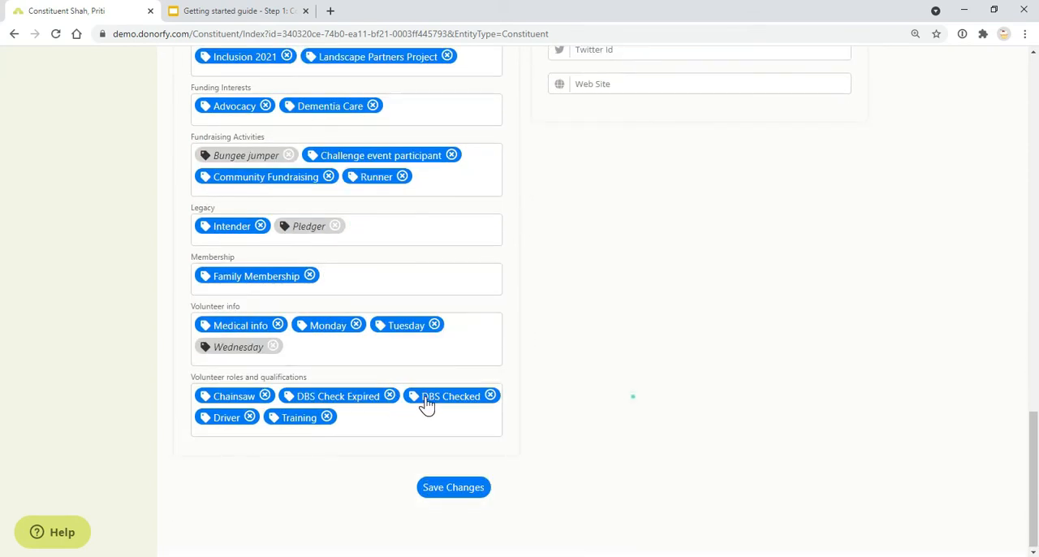
pyautogui.click(425, 398)
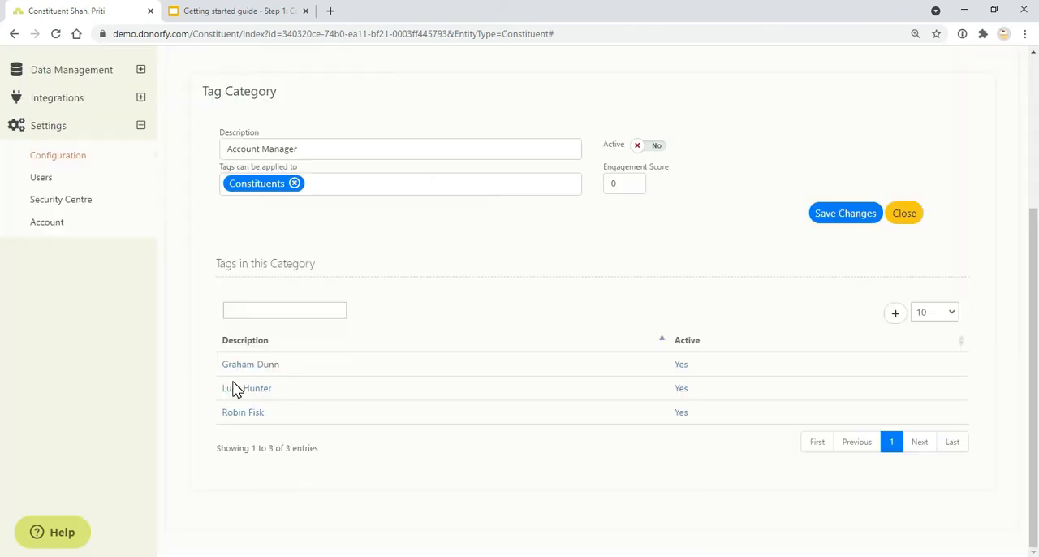
# Step: Open the second tag in the Account Manager category and examine its auto tag rules
pyautogui.scroll(3, 233, 393)
pyautogui.scroll(-3, 232, 393)
pyautogui.click(244, 390)
pyautogui.scroll(-5, 322, 385)
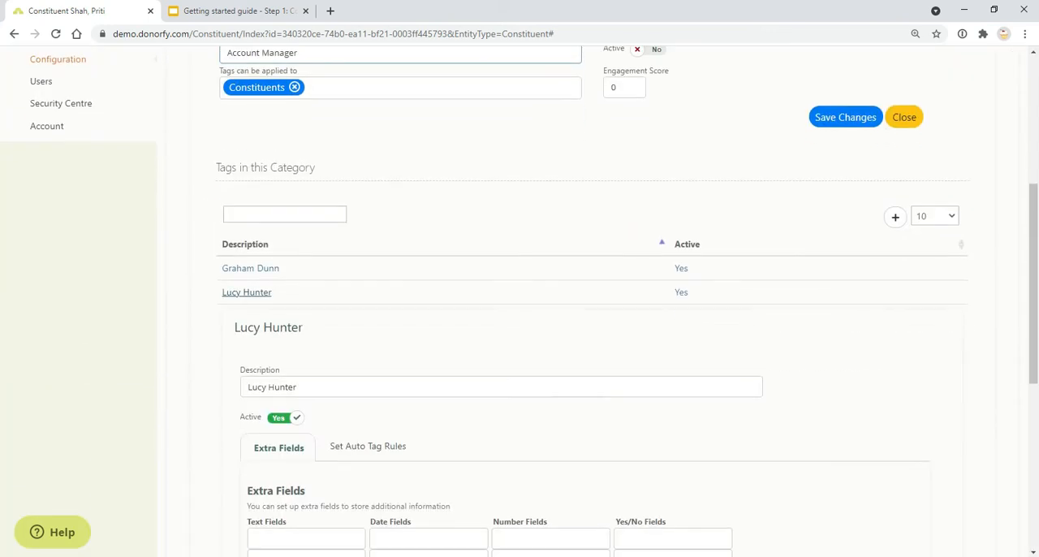
pyautogui.scroll(3, 322, 385)
pyautogui.click(378, 391)
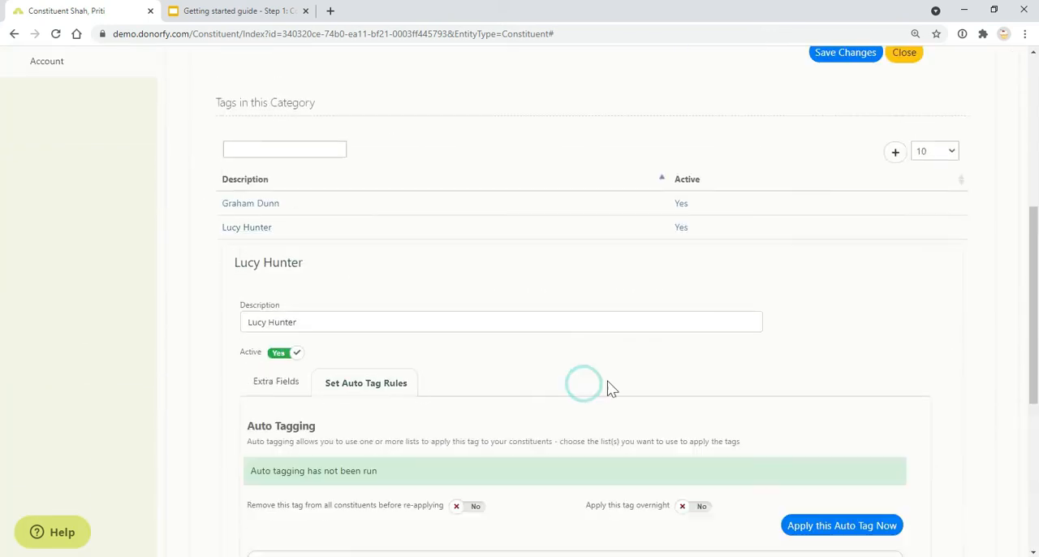
pyautogui.scroll(-1, 607, 385)
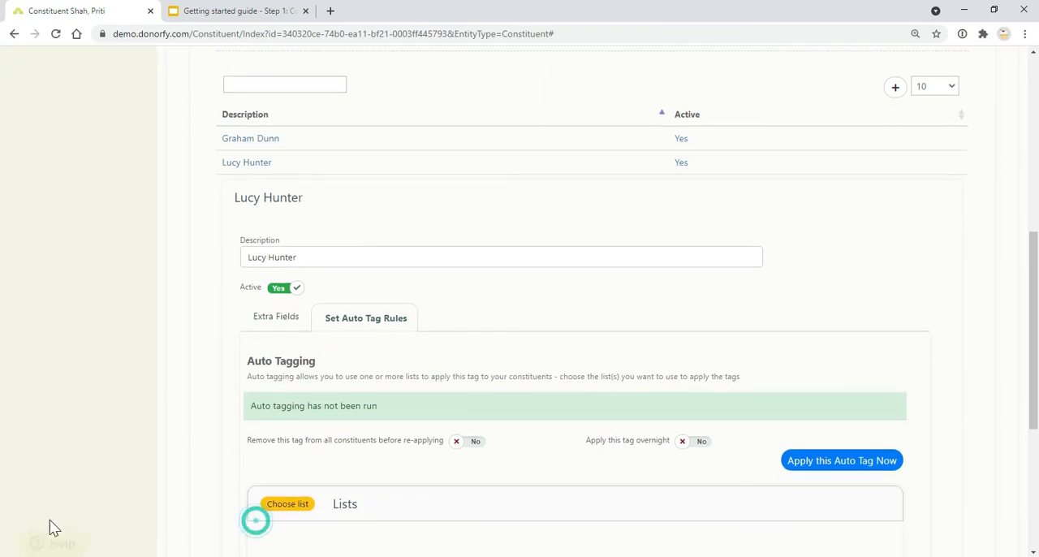
# Step: Search the help for "auto tag", read the Auto Tagging article and close the help
pyautogui.click(66, 532)
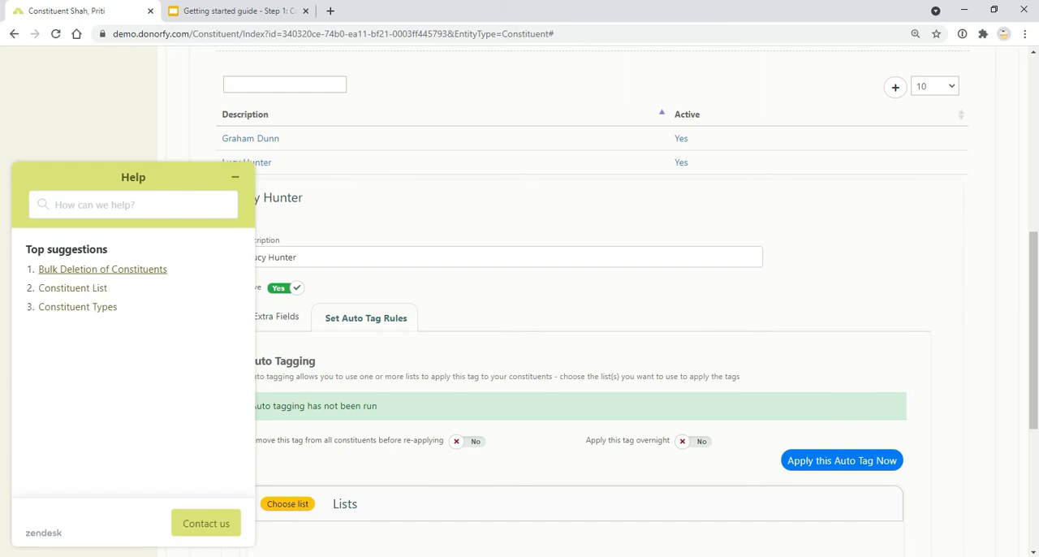
pyautogui.write('aut')
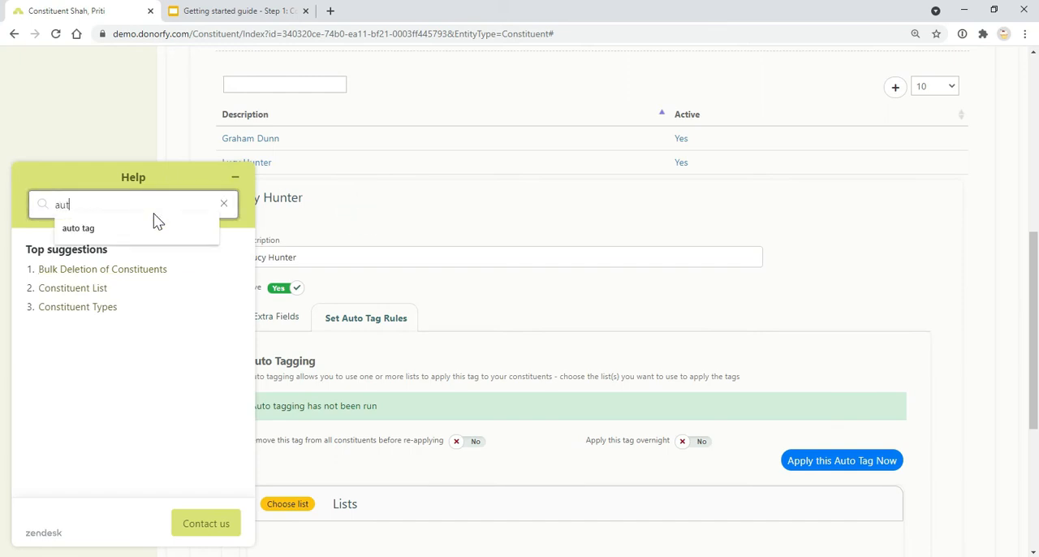
pyautogui.write('o')
pyautogui.click(154, 232)
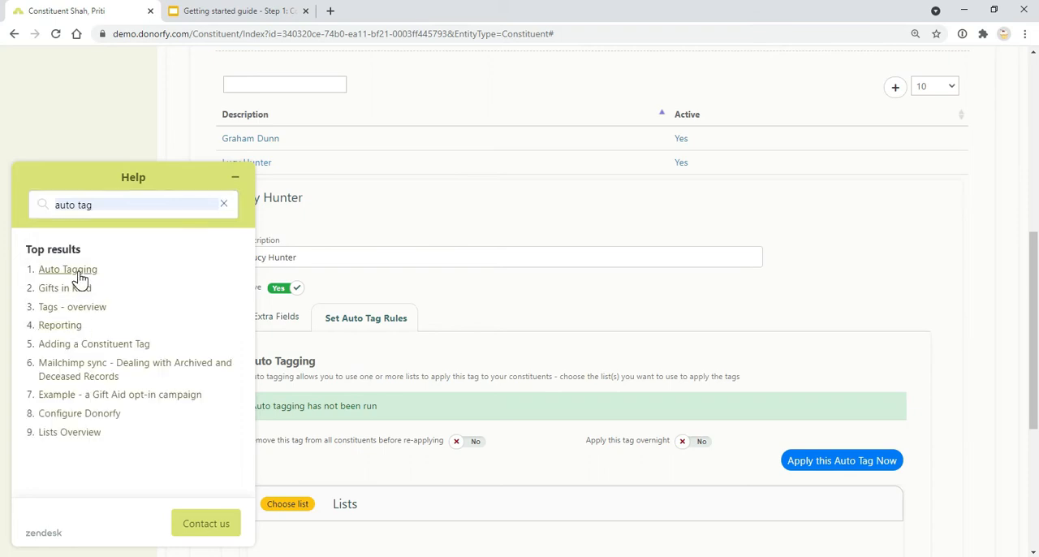
pyautogui.click(79, 274)
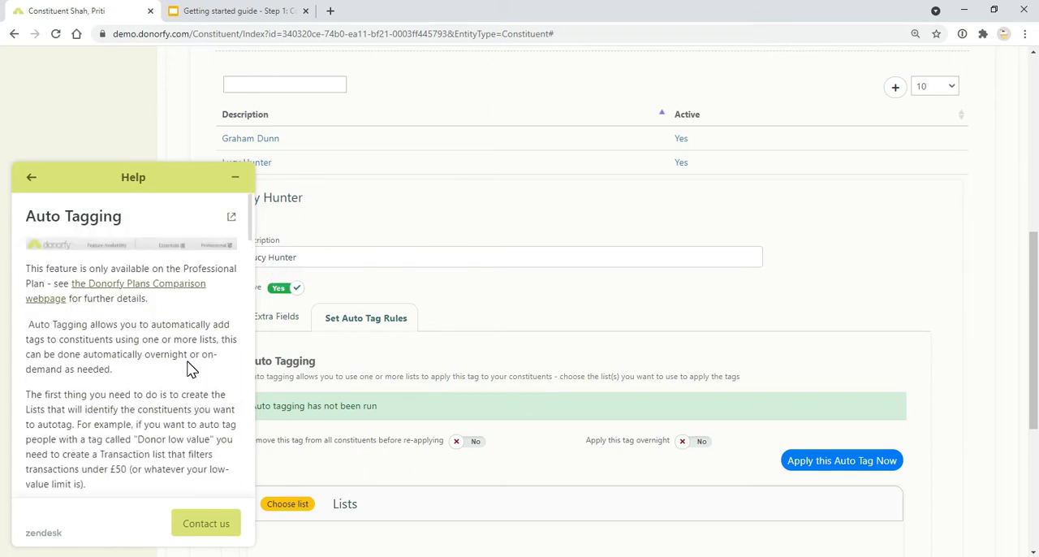
pyautogui.click(236, 180)
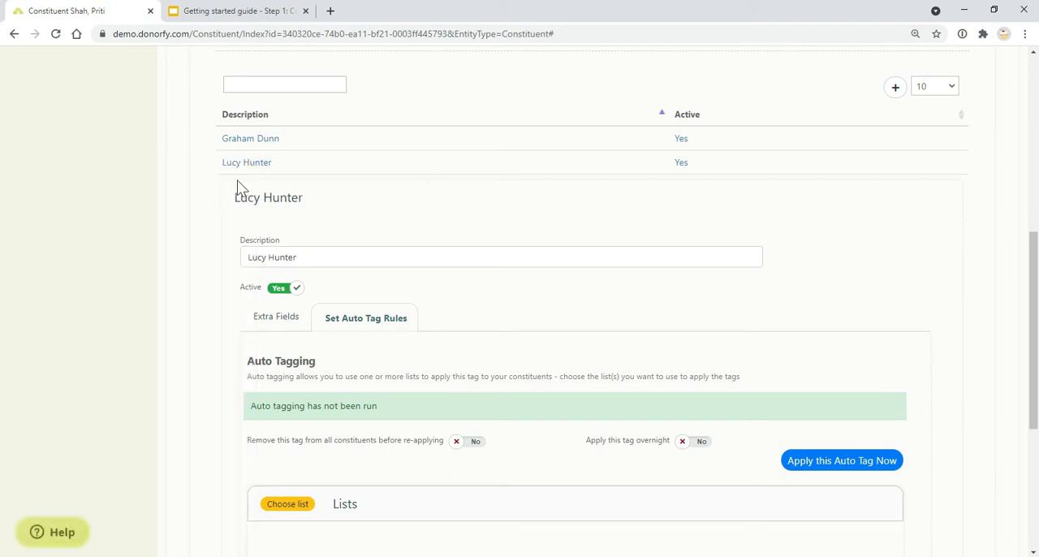
# Step: Check the guide, and reopen the recently viewed individual's profile to examine the channels and purposes in the Preference Centre
pyautogui.click(183, 16)
pyautogui.click(404, 307)
pyautogui.click(85, 12)
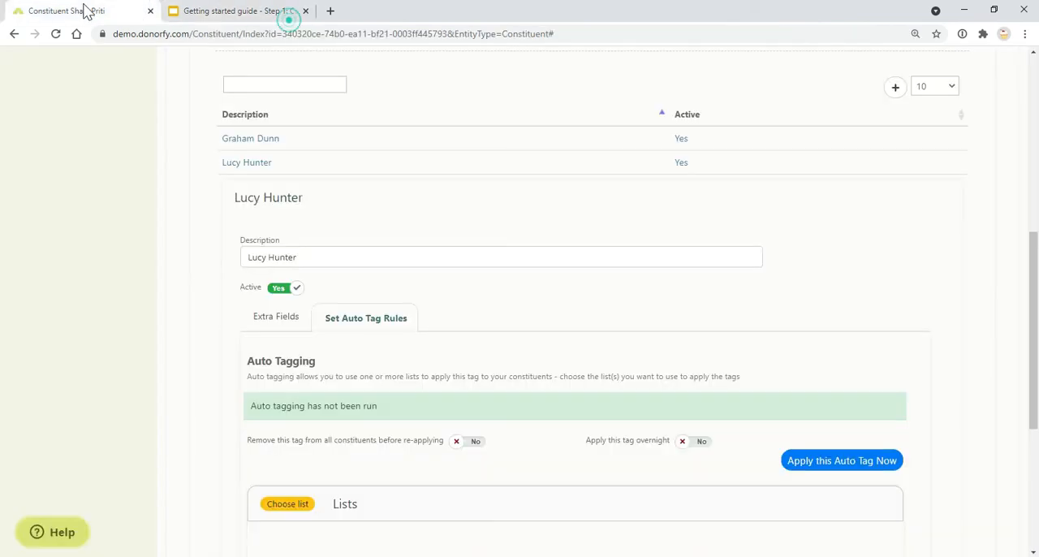
pyautogui.scroll(6, 276, 170)
pyautogui.click(227, 108)
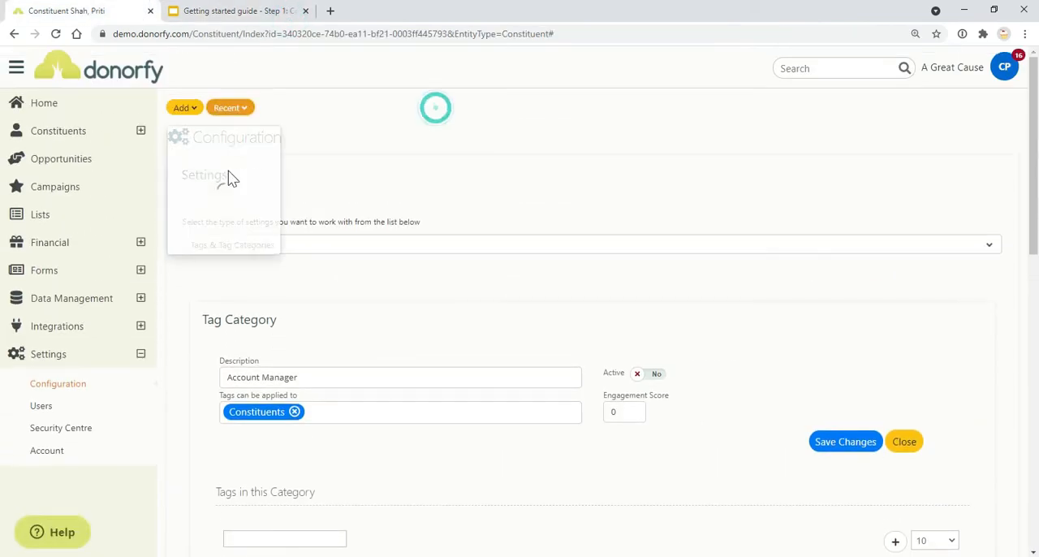
pyautogui.click(226, 200)
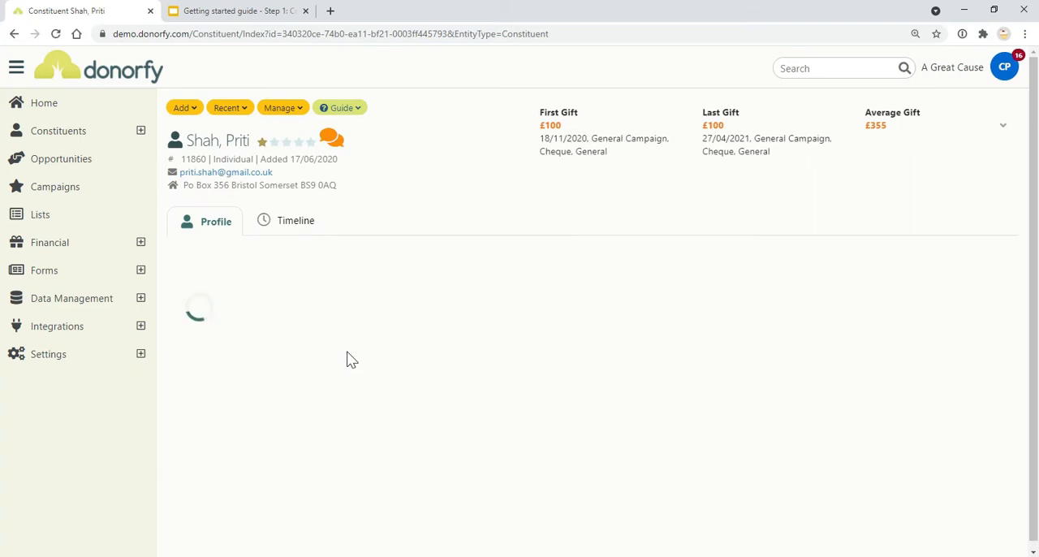
pyautogui.scroll(-8, 346, 357)
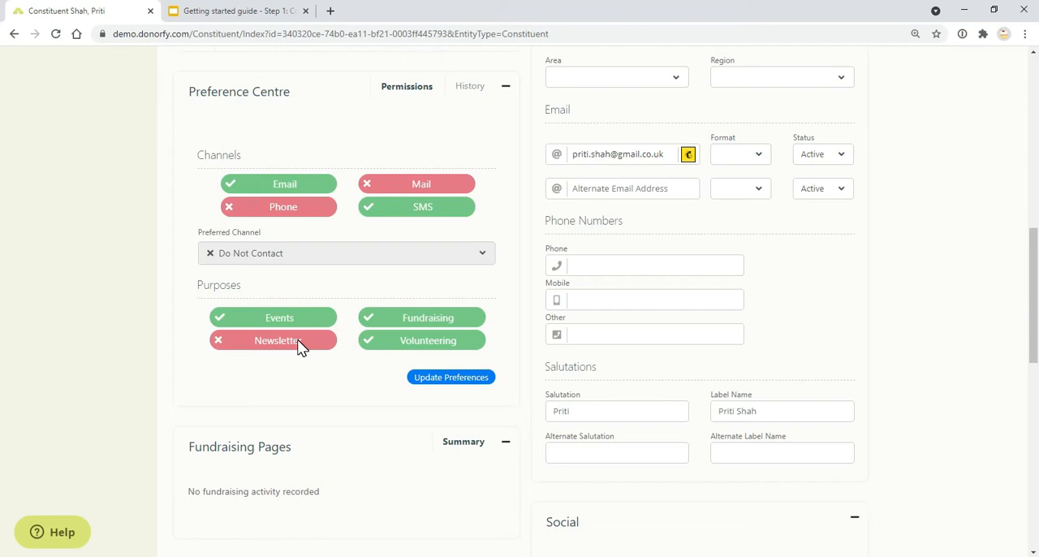
# Step: Read the guide from the Purposes slide to Connection Types, and open the network view of the constituent's connections
pyautogui.click(261, 11)
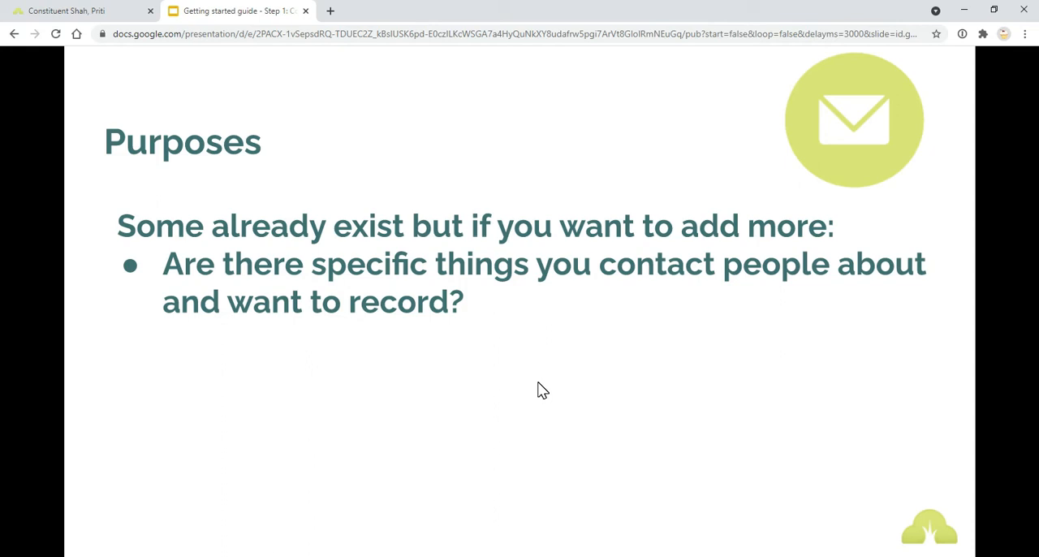
pyautogui.click(542, 391)
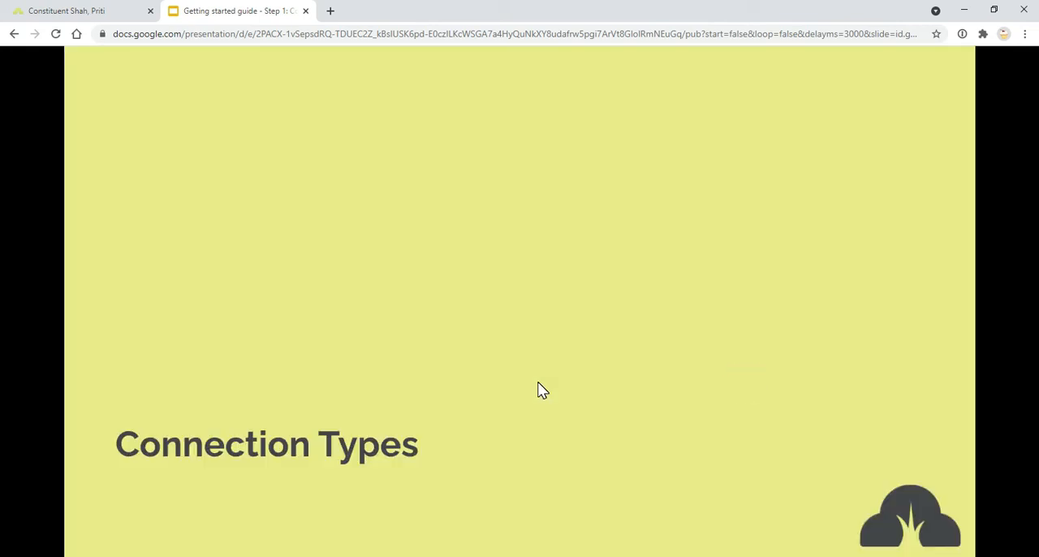
pyautogui.click(114, 11)
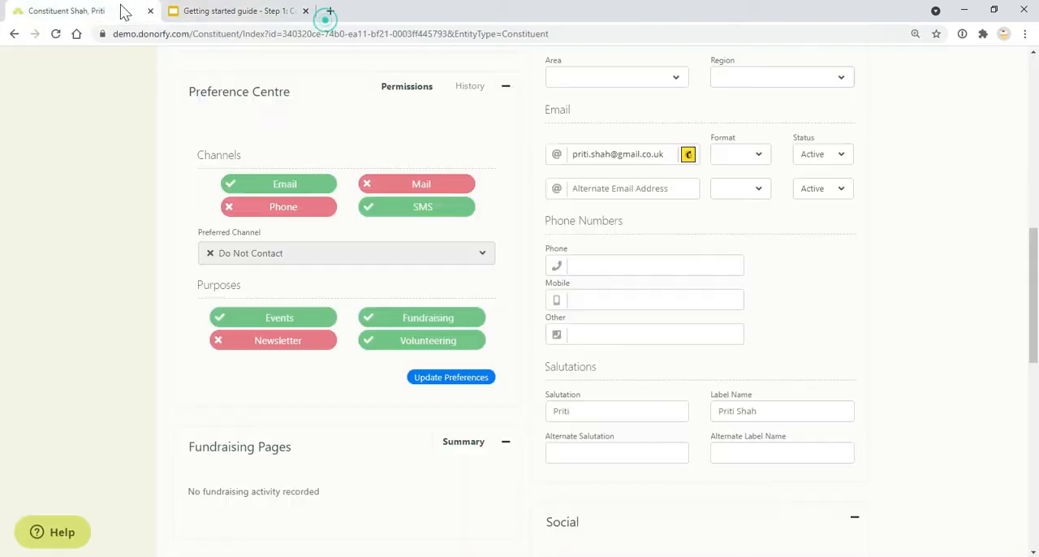
pyautogui.scroll(5, 837, 182)
pyautogui.click(990, 358)
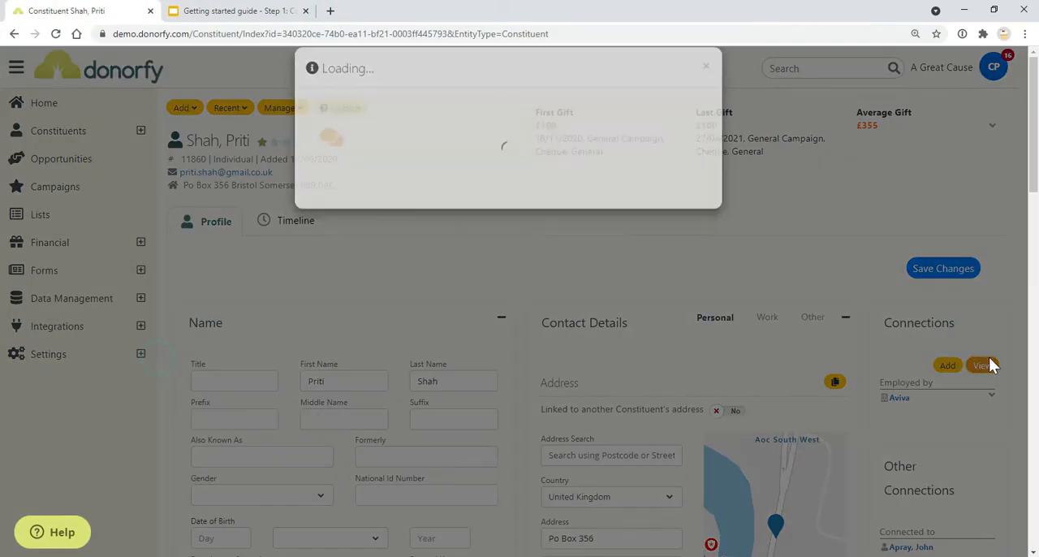
# Step: Spread out the constituent boxes around Aviva in the connection network so the links between them are easy to read
pyautogui.moveTo(630, 471); pyautogui.dragTo(670, 449)
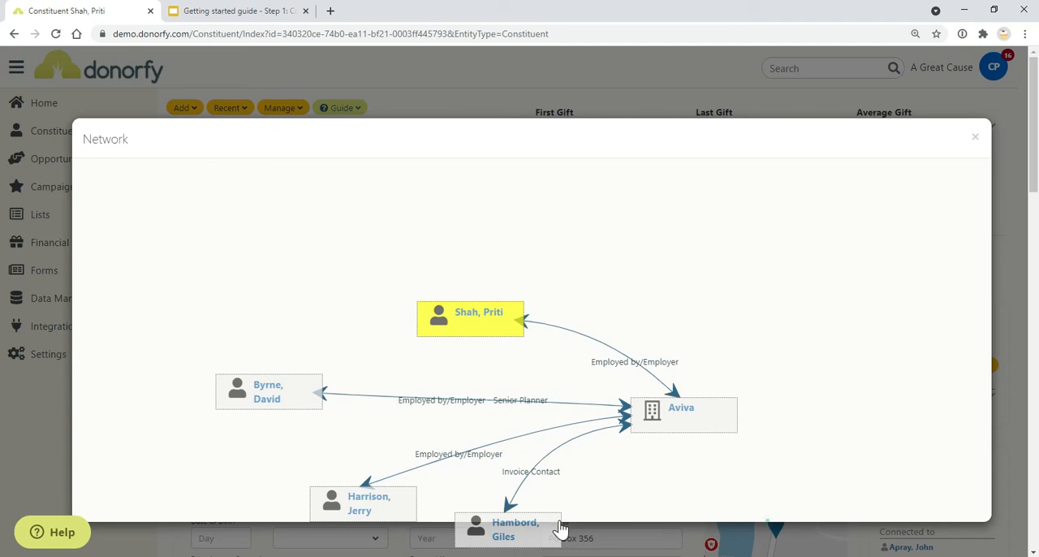
pyautogui.moveTo(559, 531); pyautogui.dragTo(663, 486)
pyautogui.moveTo(404, 510); pyautogui.dragTo(429, 484)
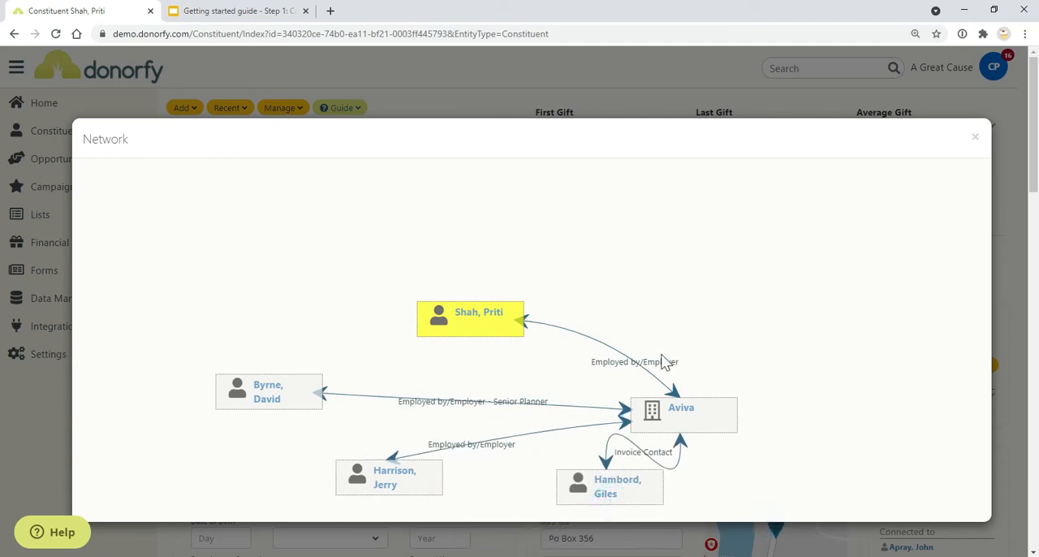
pyautogui.moveTo(667, 469); pyautogui.dragTo(930, 487)
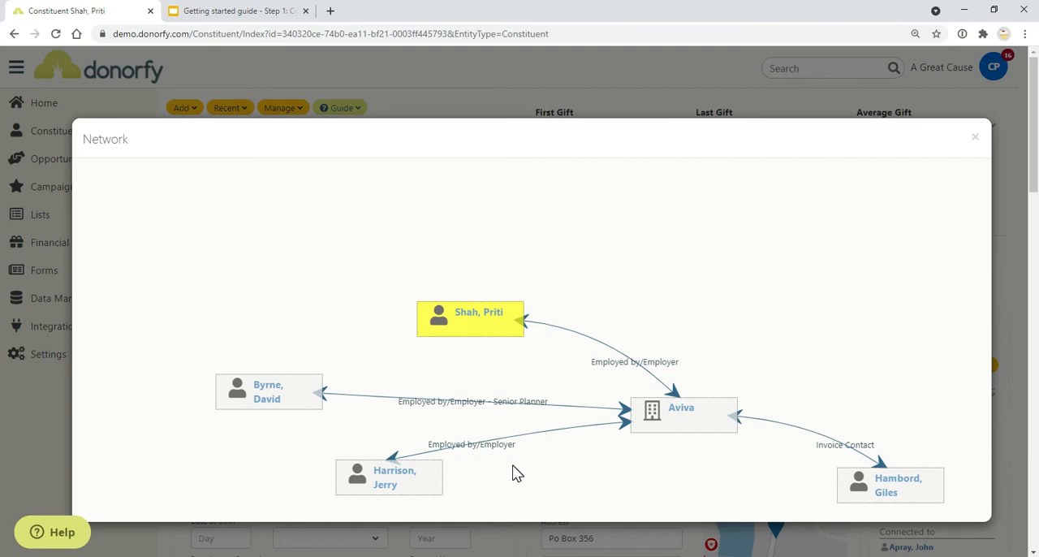
pyautogui.moveTo(497, 306); pyautogui.dragTo(557, 268)
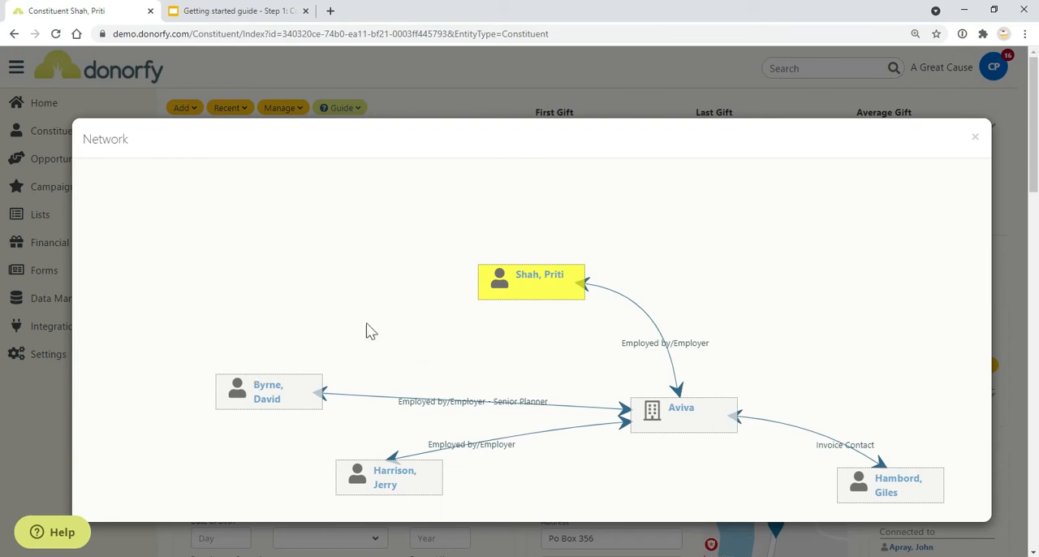
# Step: Check the Connection Types slide, open the Campaigns page in Donorfy and read the Campaigns slide in the guide
pyautogui.click(225, 11)
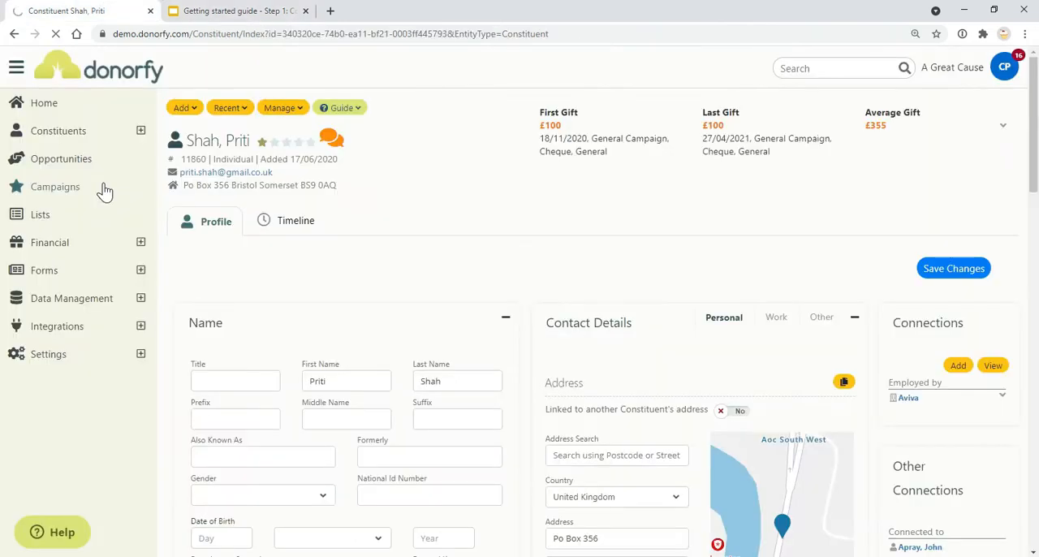
pyautogui.click(103, 190)
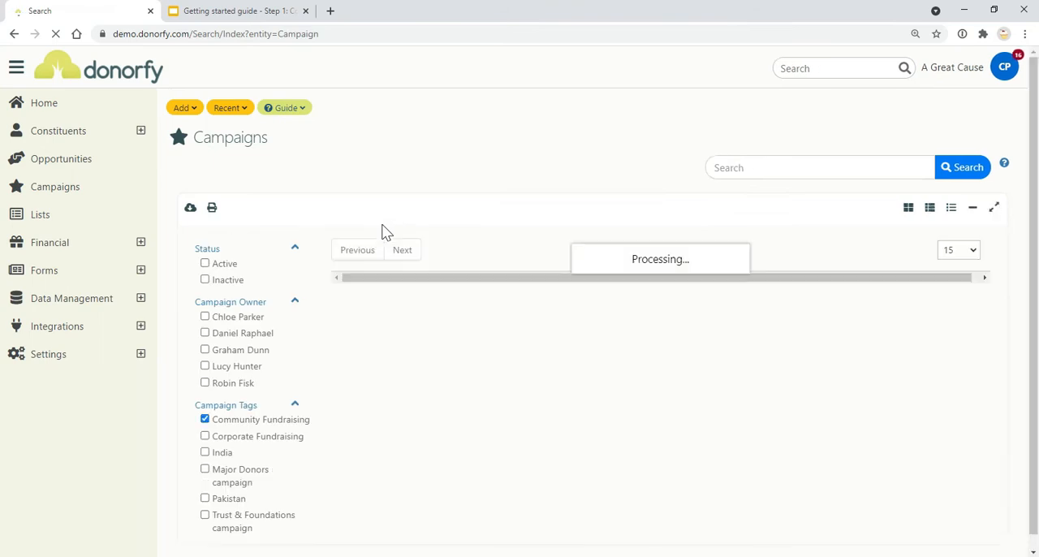
pyautogui.click(244, 10)
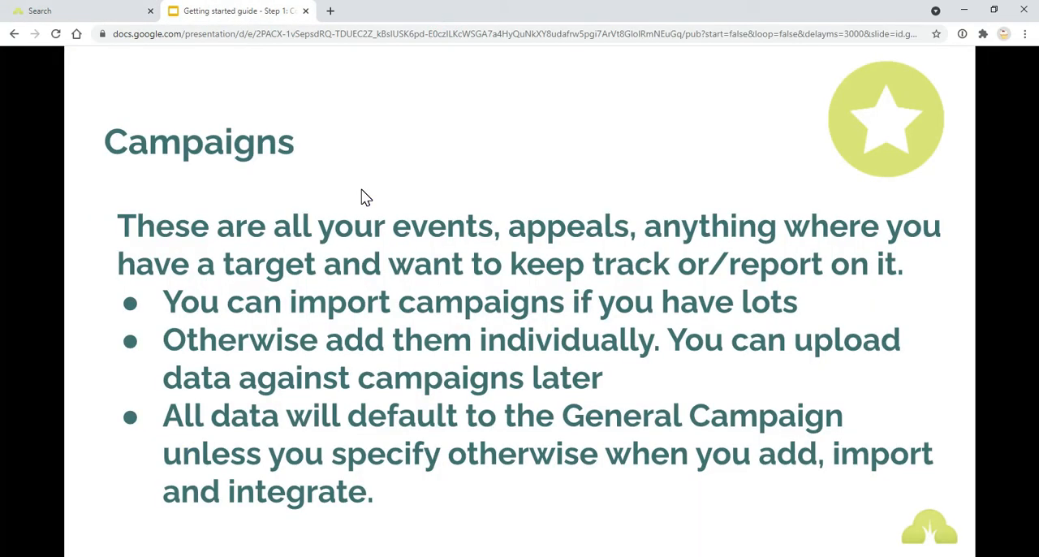
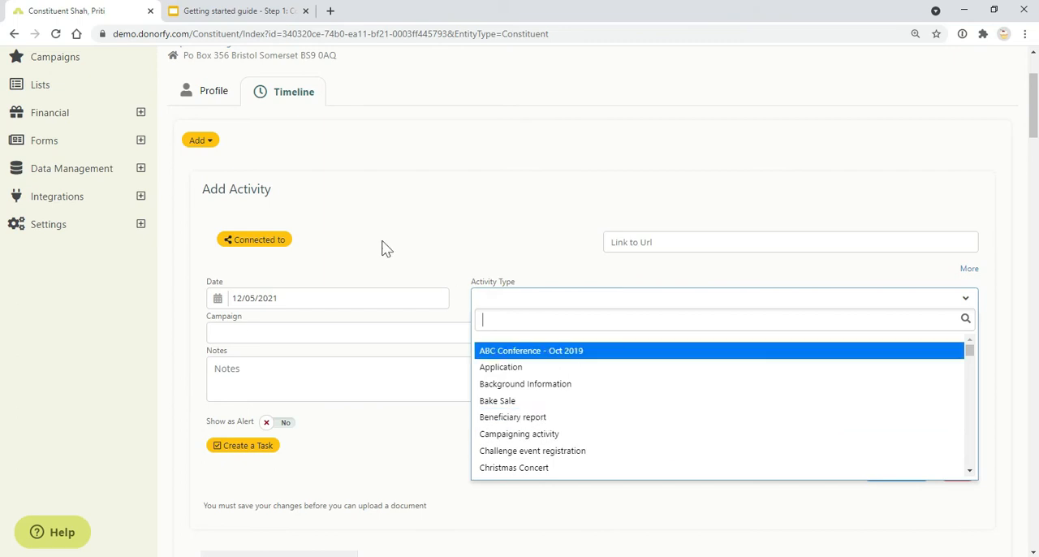
# Step: Check the Activity Types slide, and set the new activity to Event Registration - Fundraising event with campaign London Marathon 2017
pyautogui.click(249, 12)
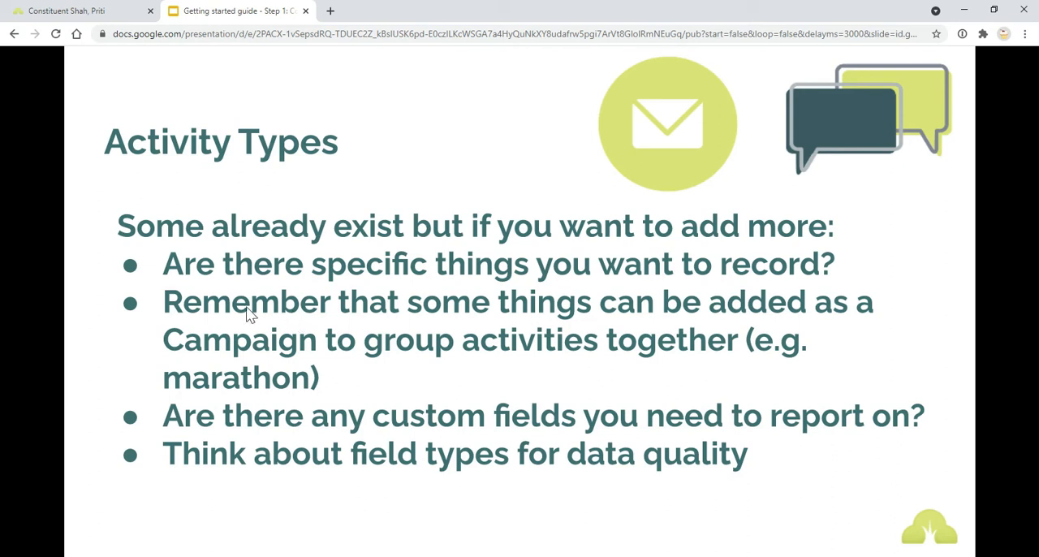
pyautogui.click(37, 21)
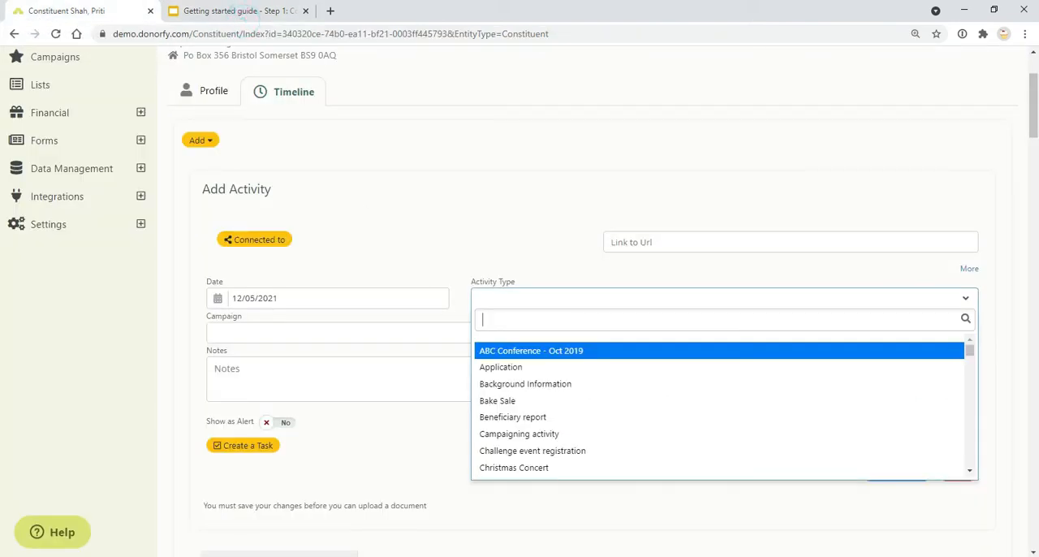
pyautogui.write('eve')
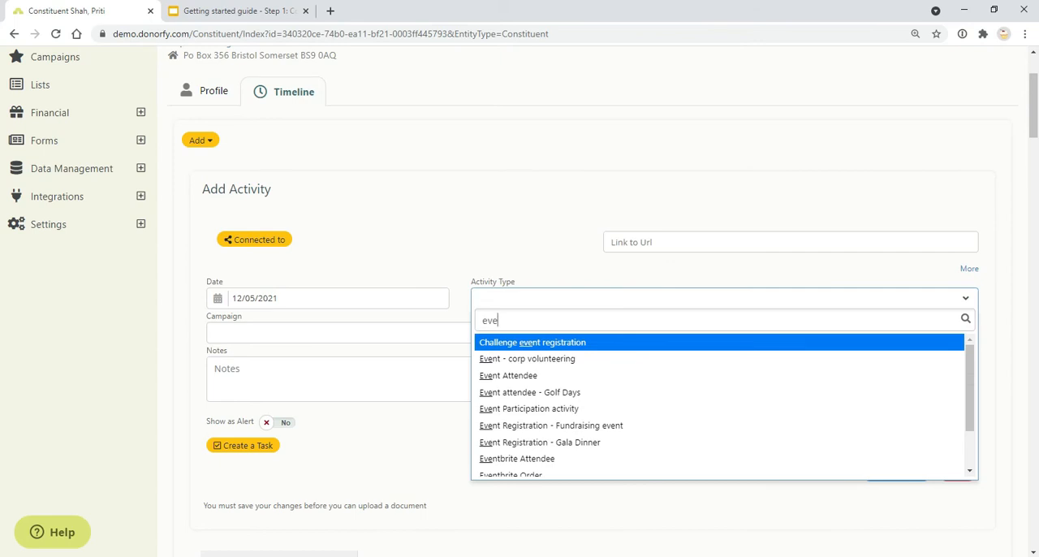
pyautogui.click(599, 425)
pyautogui.click(484, 336)
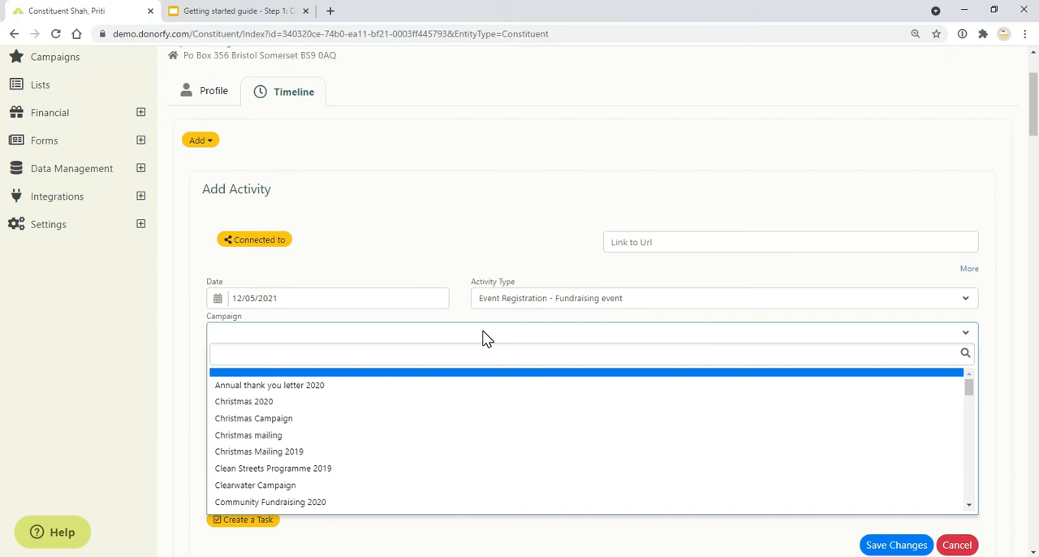
pyautogui.write('mara')
pyautogui.click(470, 376)
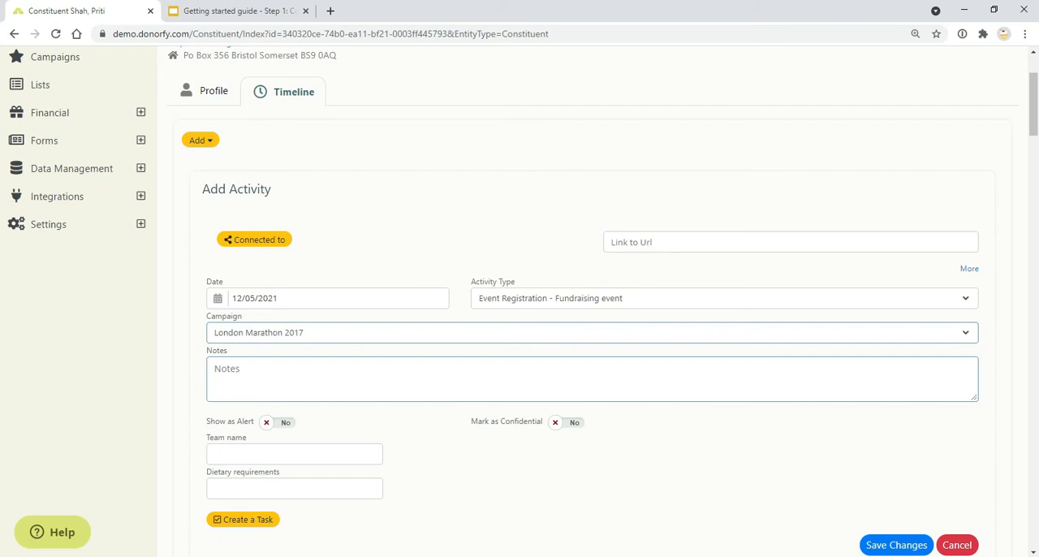
# Step: Browse the available activity types, and examine the extra fields offered for the event registration, such as Team name
pyautogui.click(525, 300)
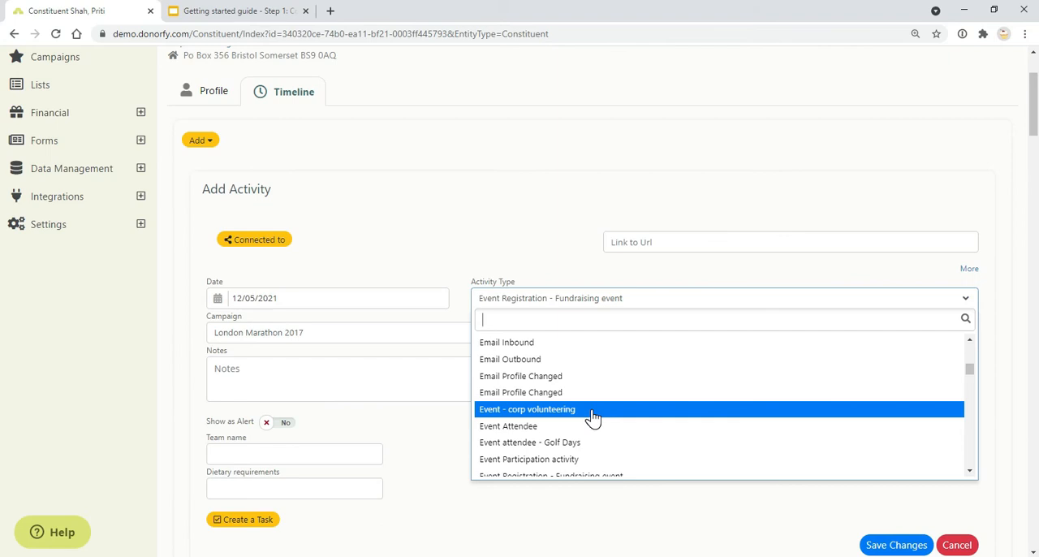
pyautogui.scroll(3, 593, 417)
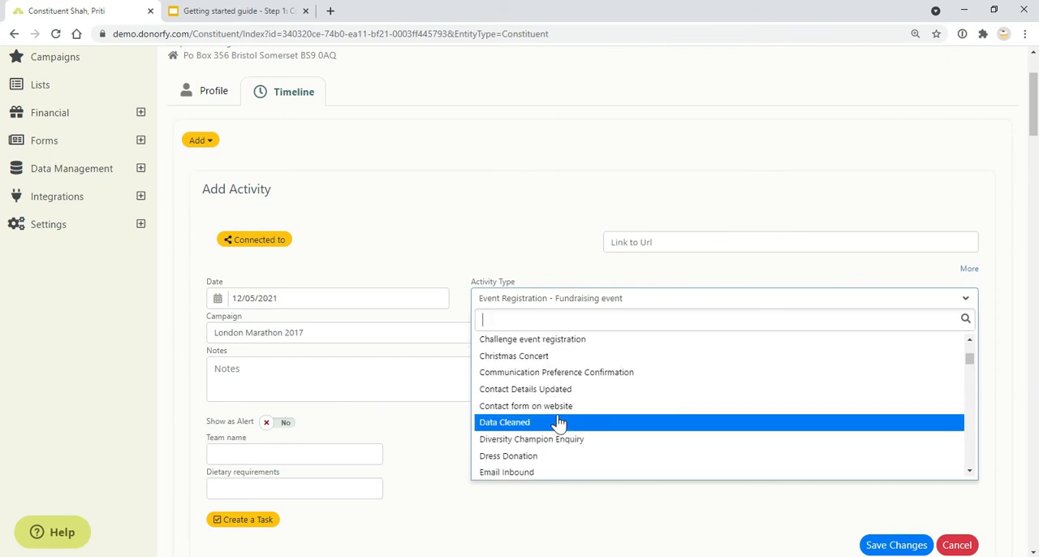
pyautogui.click(445, 460)
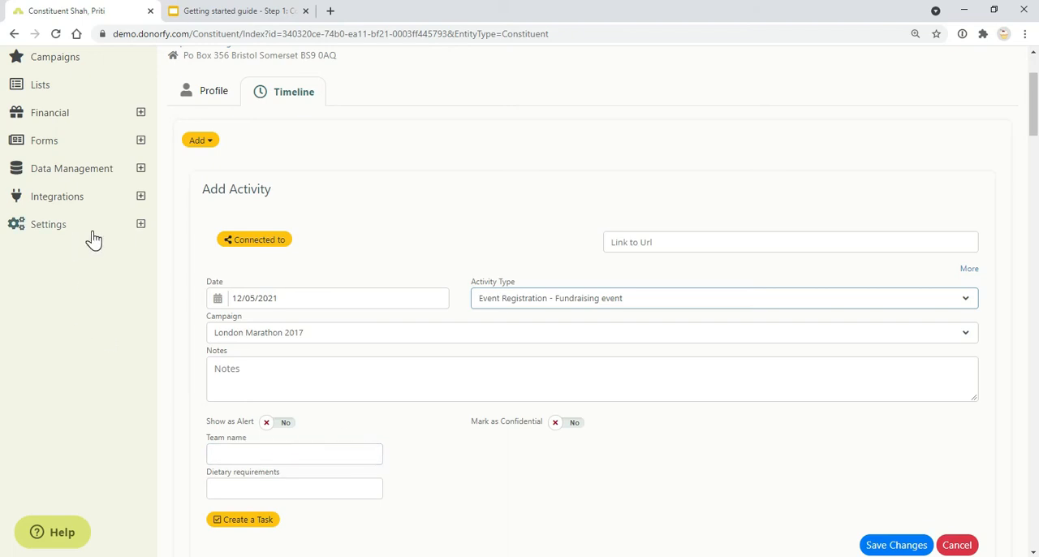
pyautogui.click(302, 19)
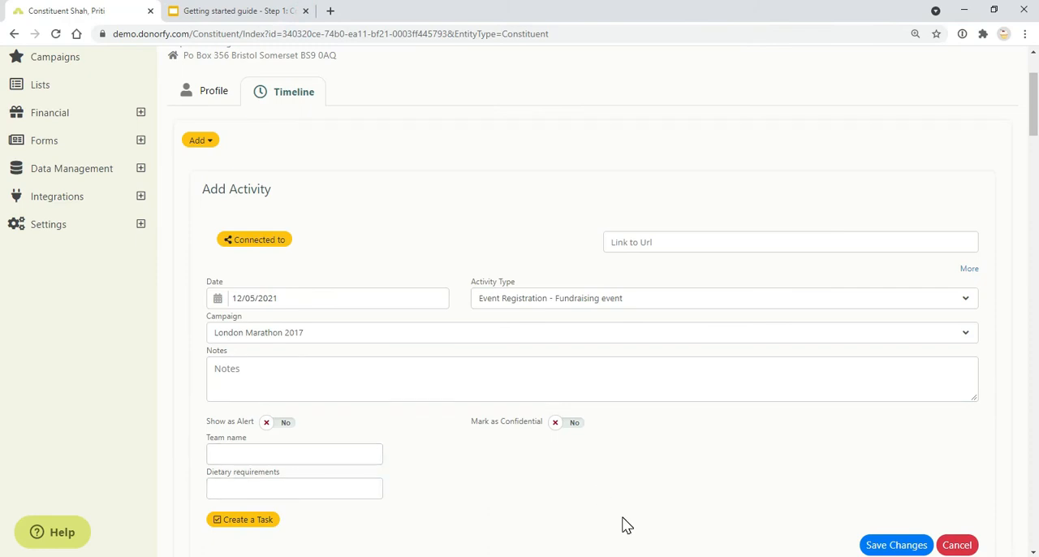
pyautogui.click(278, 430)
pyautogui.click(280, 431)
pyautogui.click(277, 431)
pyautogui.click(283, 431)
pyautogui.click(320, 458)
pyautogui.click(397, 461)
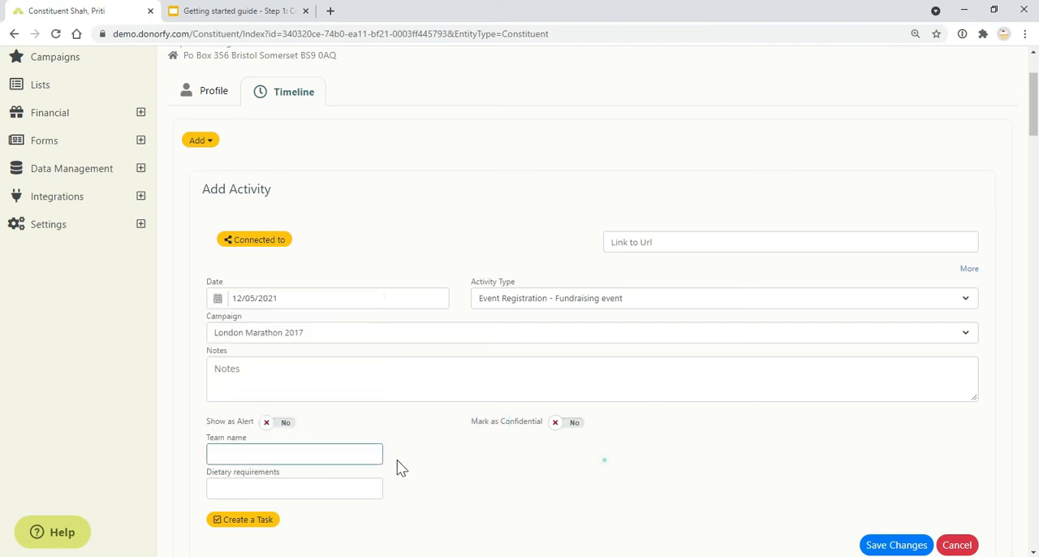
# Step: Open the Activity Types settings in Configuration and examine the Bake Sale type's description, active state and extra fields
pyautogui.scroll(2, 133, 235)
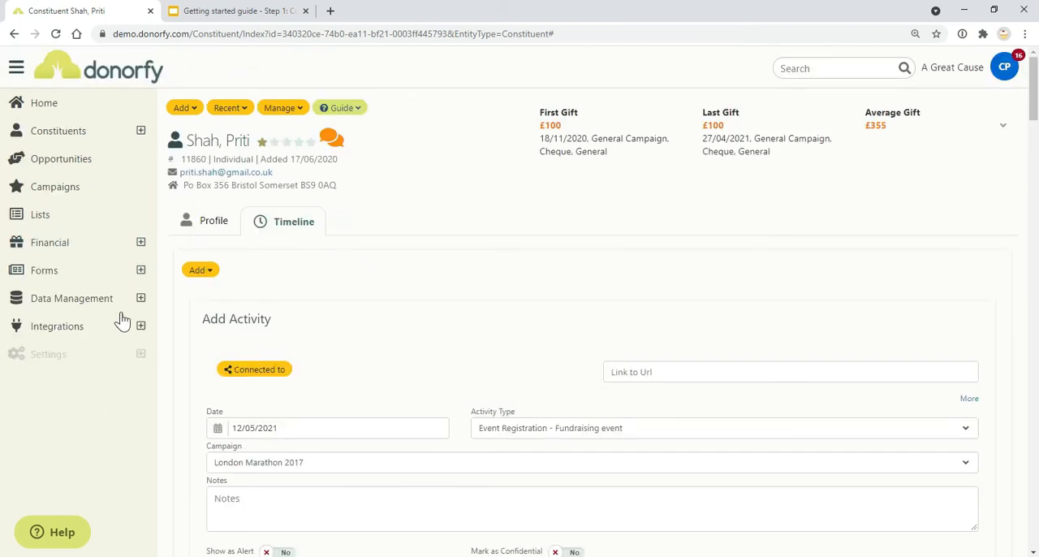
pyautogui.click(141, 355)
pyautogui.click(130, 384)
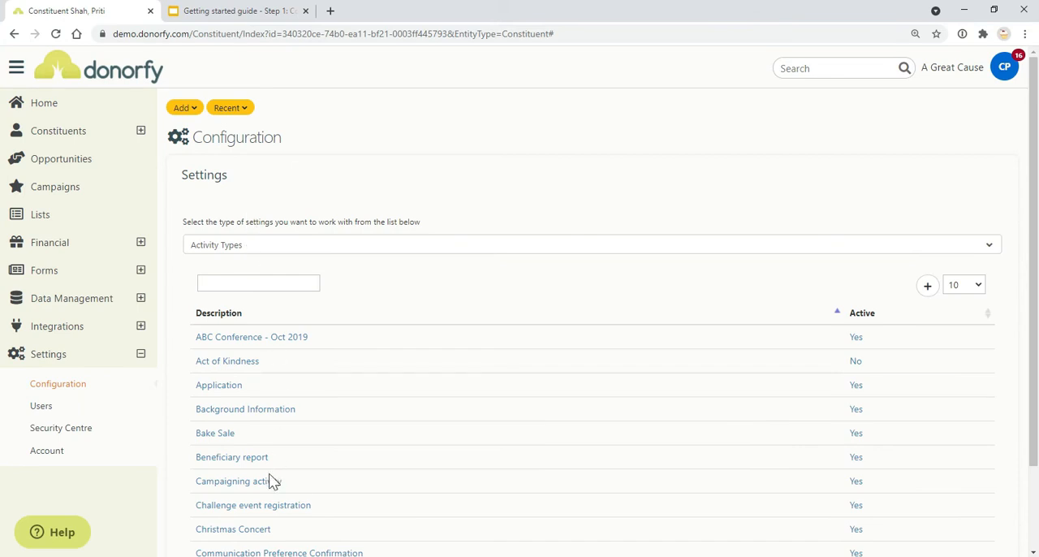
pyautogui.click(219, 435)
pyautogui.scroll(-4, 387, 433)
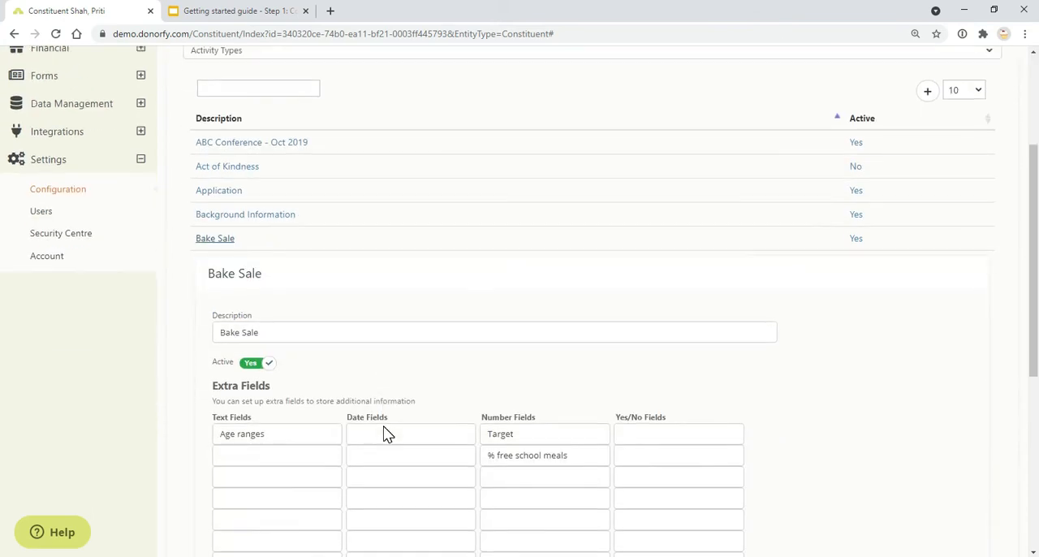
pyautogui.moveTo(209, 291); pyautogui.dragTo(269, 289)
pyautogui.click(475, 288)
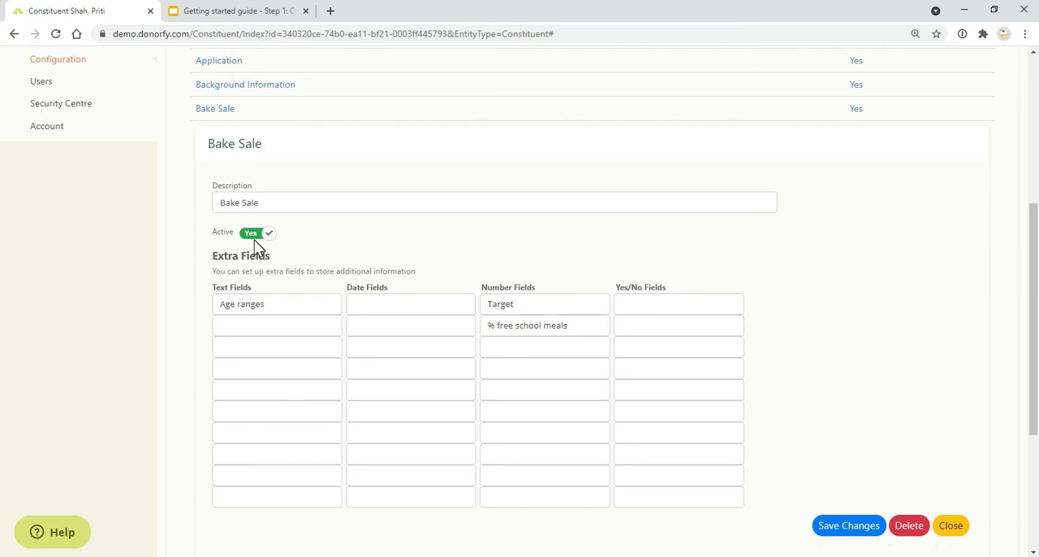
pyautogui.scroll(-2, 257, 244)
pyautogui.scroll(3, 276, 259)
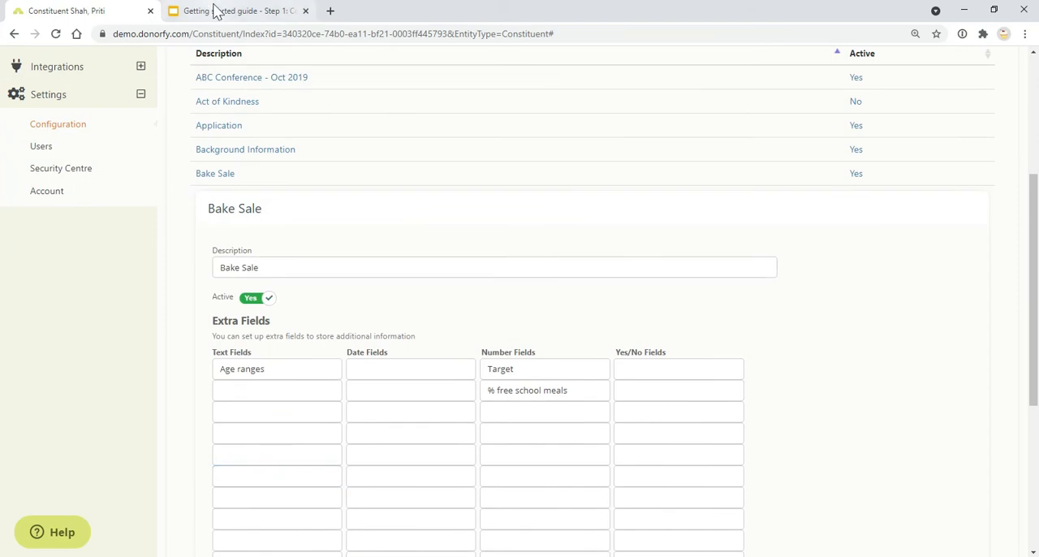
# Step: Advance the guide from Activity Types to the Financial Coding section, and reopen the recently viewed constituent's timeline in Donorfy
pyautogui.click(231, 11)
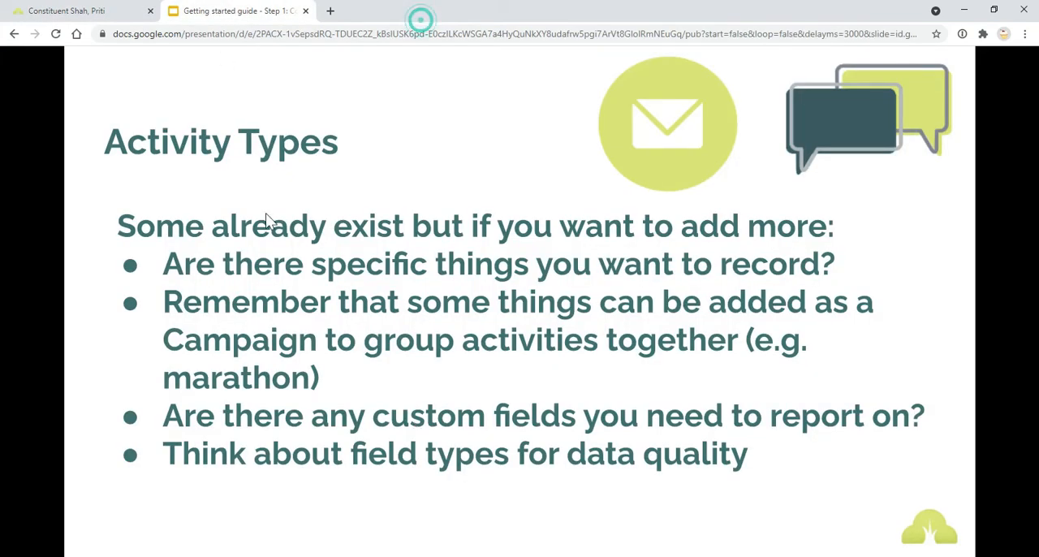
pyautogui.click(415, 422)
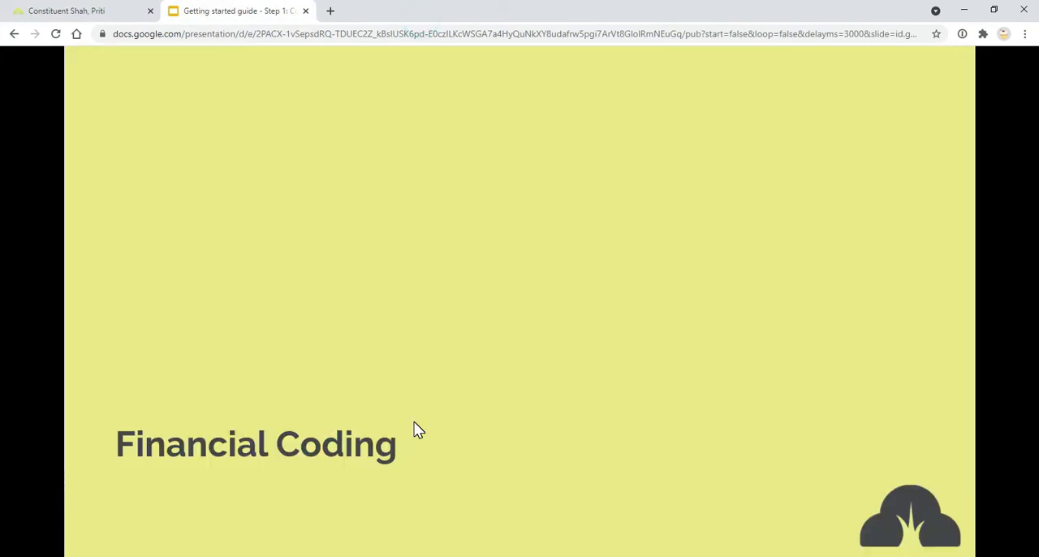
pyautogui.click(66, 11)
pyautogui.scroll(3, 225, 232)
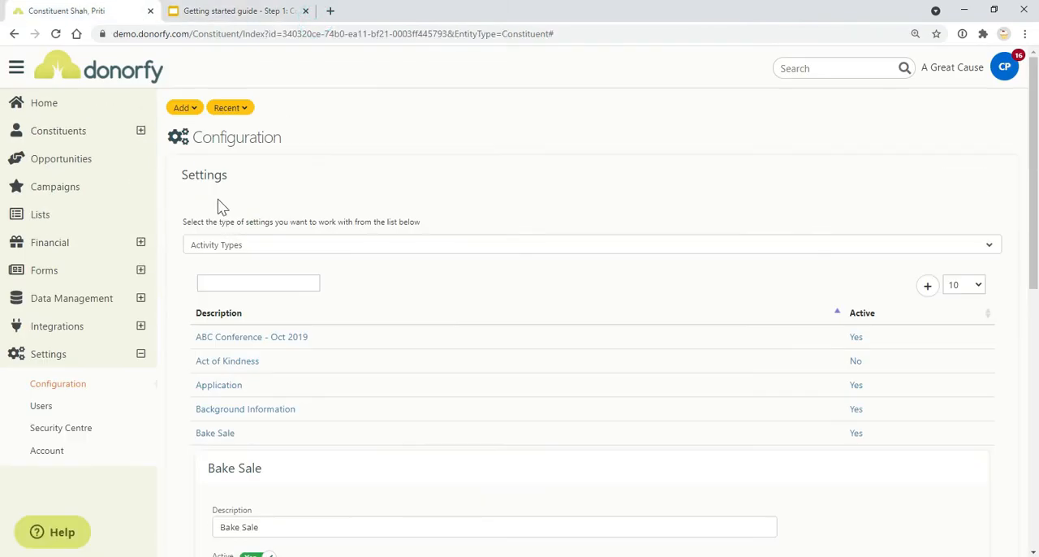
pyautogui.click(226, 108)
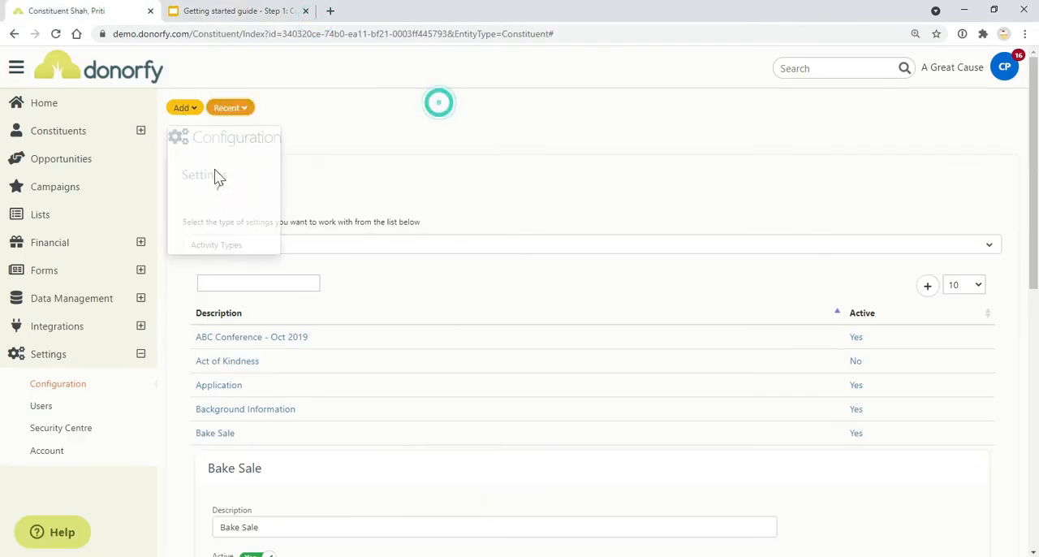
pyautogui.click(215, 197)
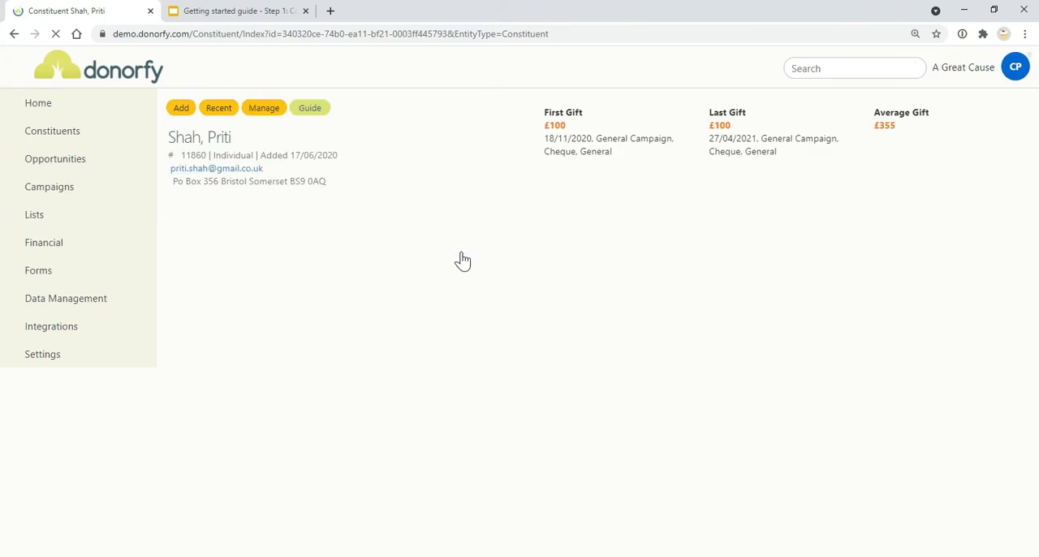
pyautogui.click(297, 230)
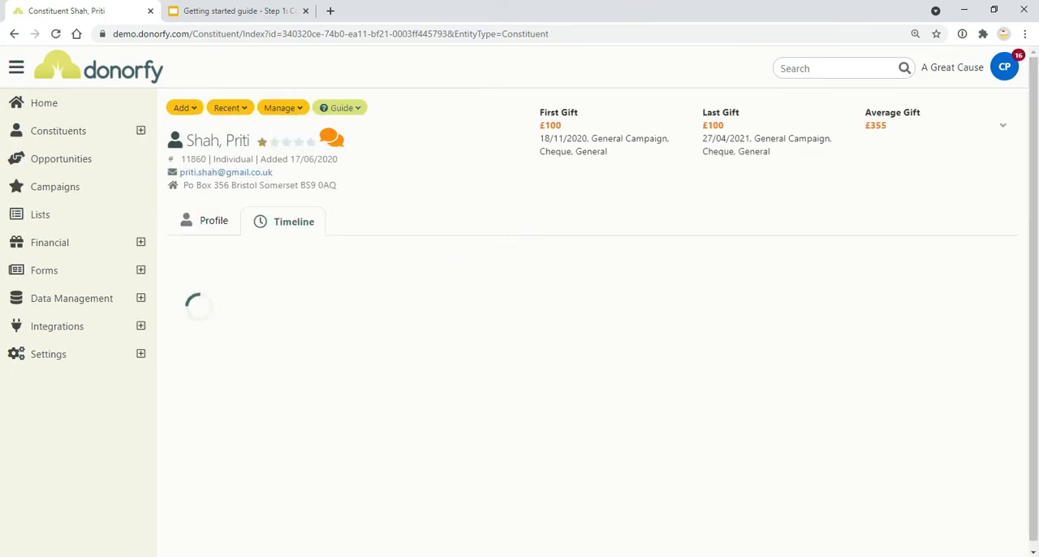
# Step: Read the Financial Coding slide in the guide and compare it with the constituent's new transaction form
pyautogui.click(238, 13)
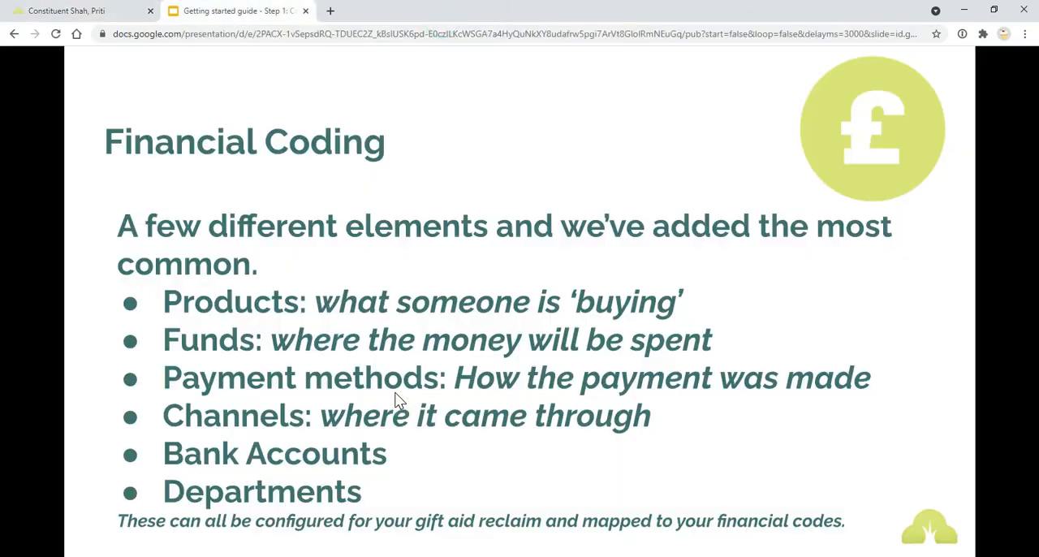
pyautogui.press('Left')
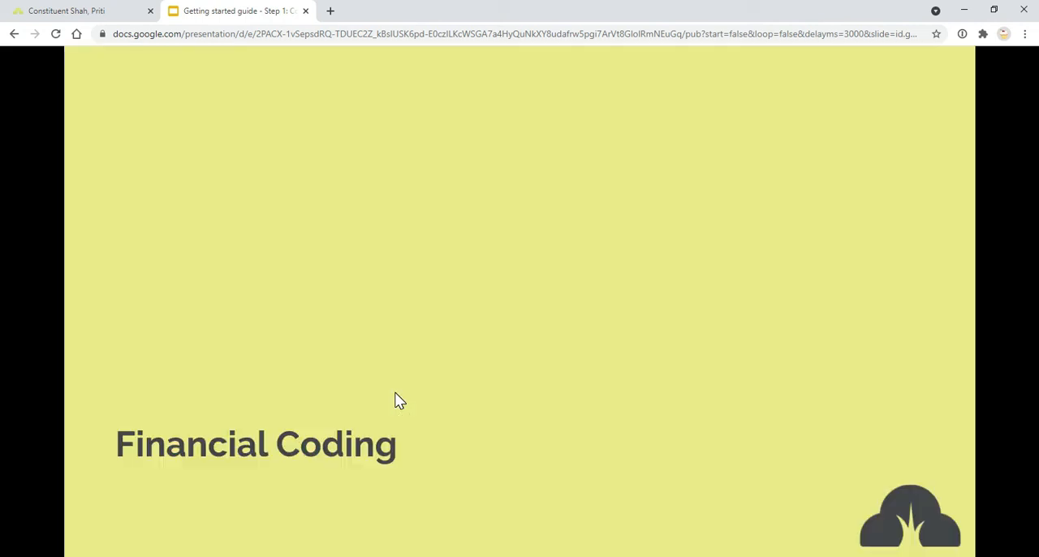
pyautogui.press('Right')
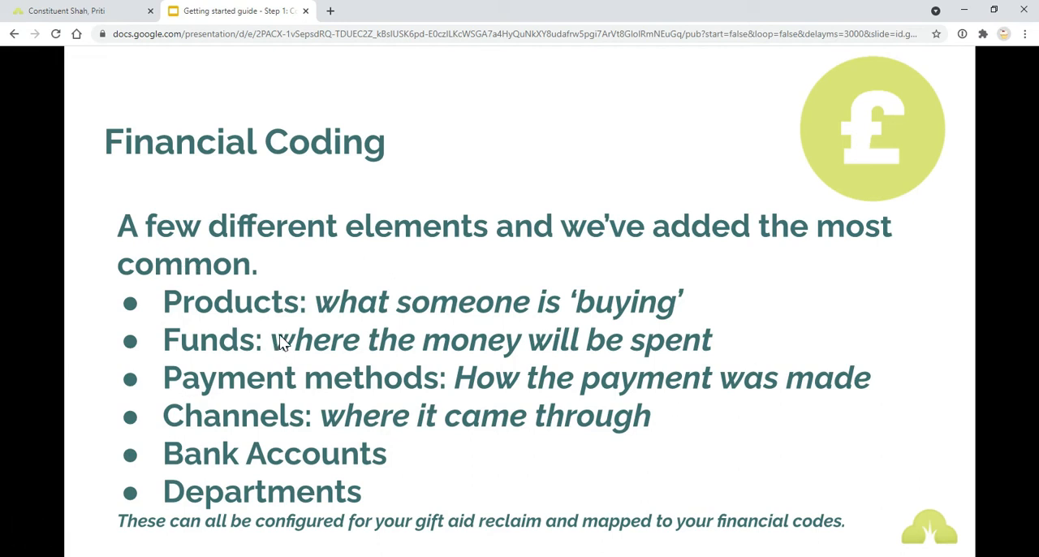
pyautogui.click(63, 10)
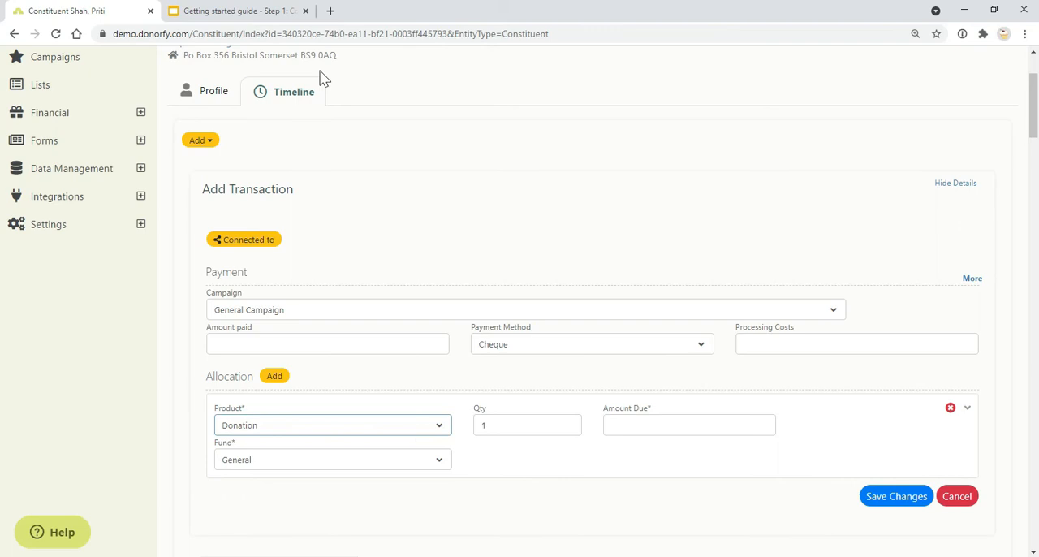
pyautogui.click(276, 9)
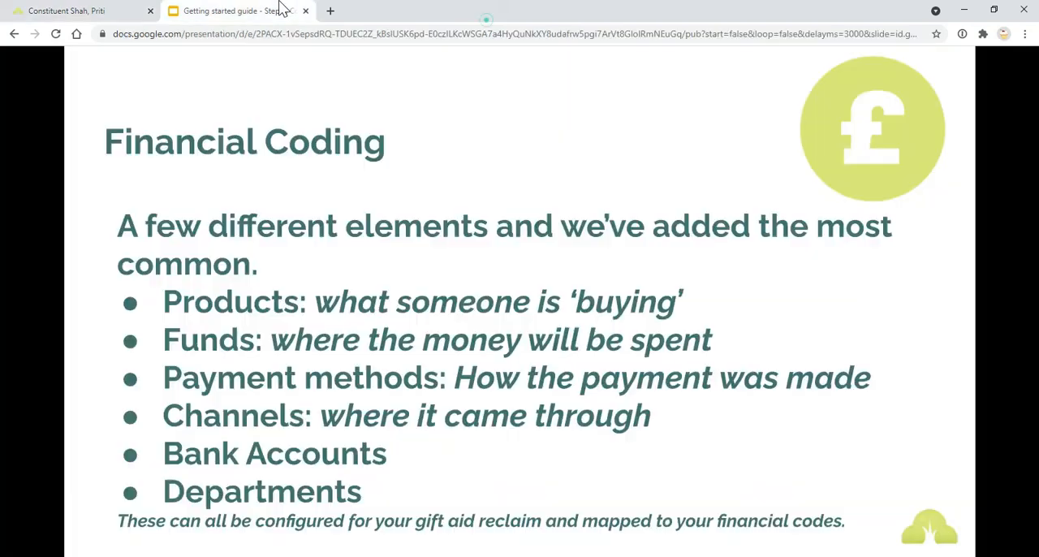
# Step: Examine the Fund and Payment Method options in the transaction form, referring to the Financial Coding slide
pyautogui.click(96, 18)
pyautogui.click(309, 463)
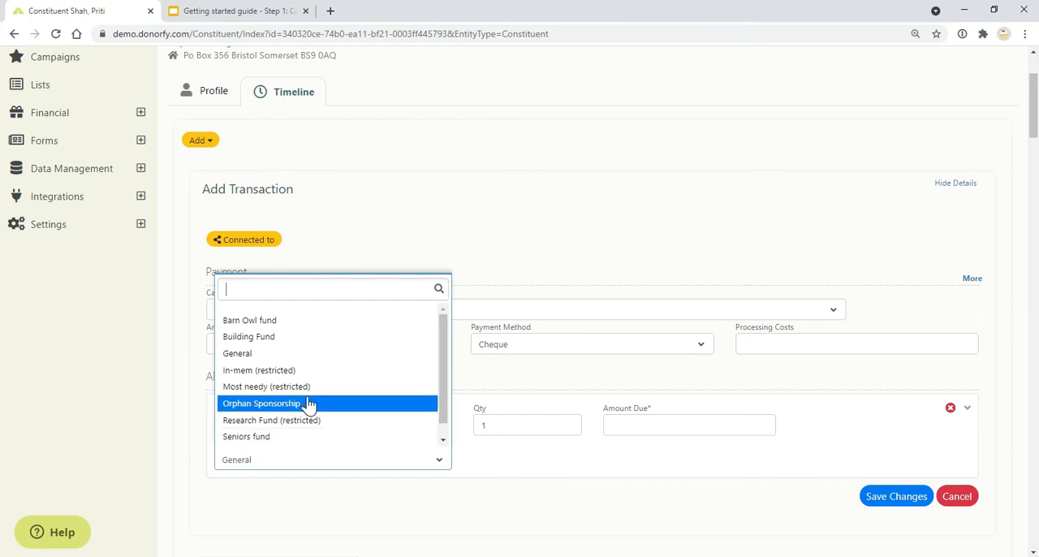
pyautogui.click(232, 10)
pyautogui.click(114, 11)
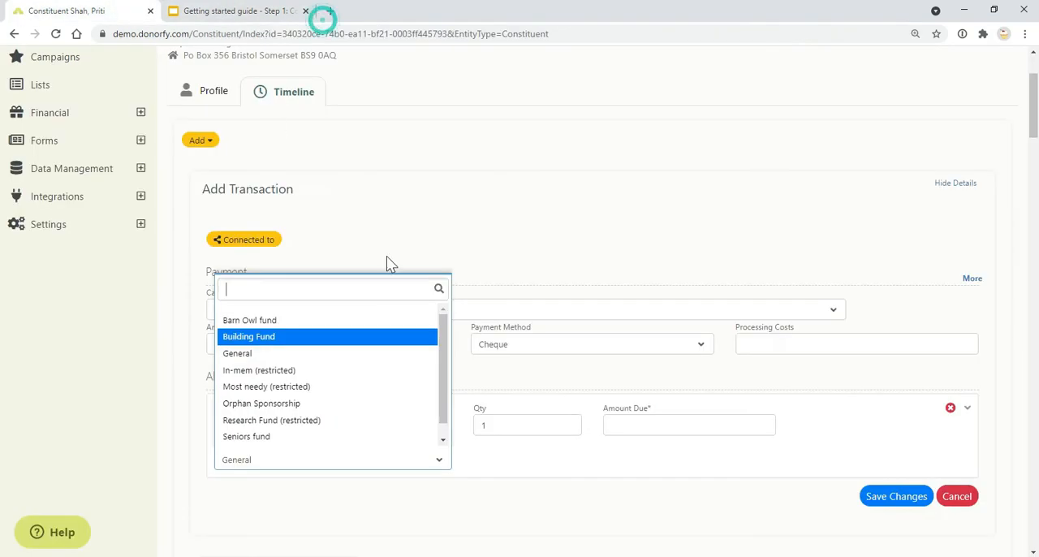
pyautogui.click(580, 359)
pyautogui.click(580, 359)
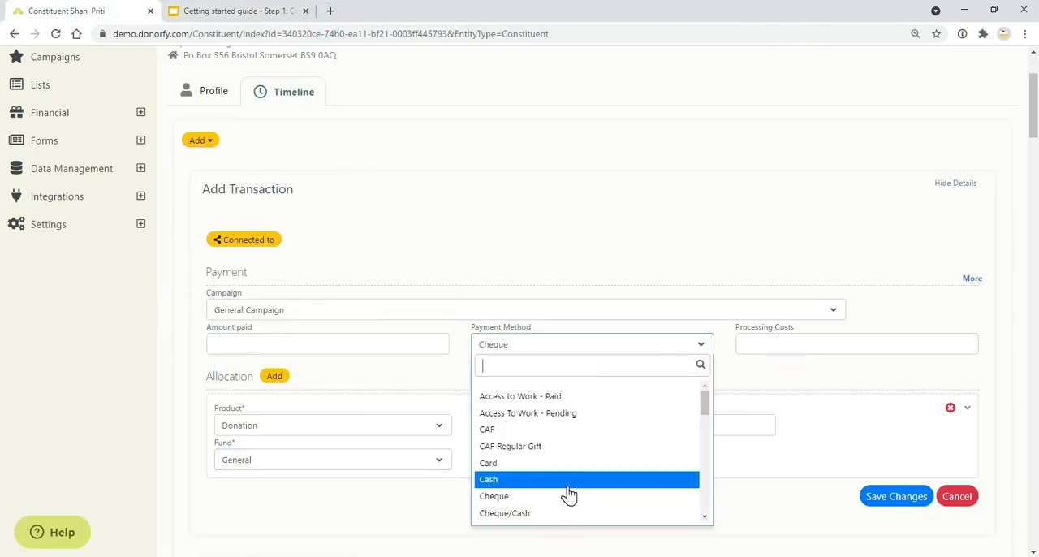
pyautogui.scroll(-5, 568, 495)
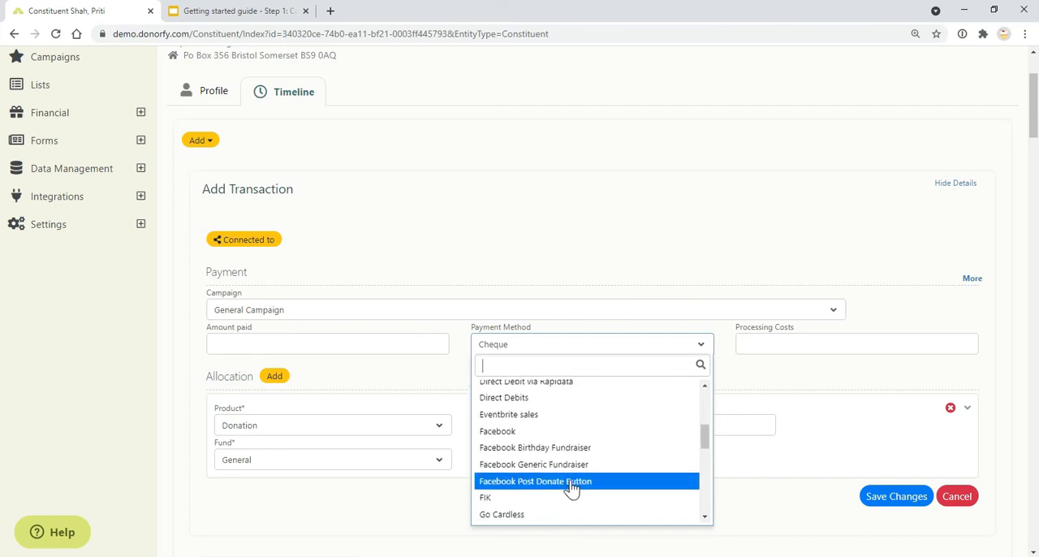
pyautogui.click(390, 479)
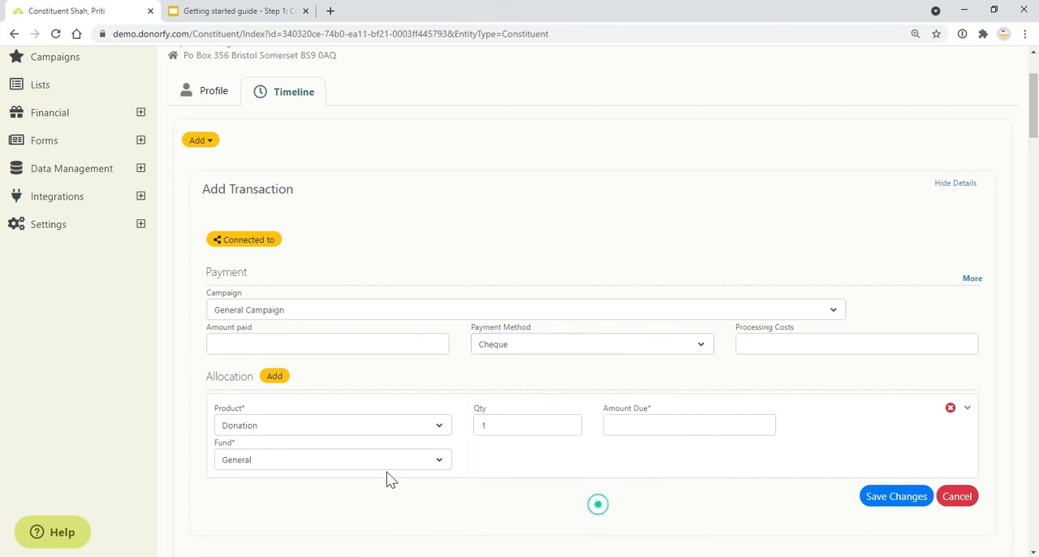
# Step: Glance at the Financial Coding slide, and expand the additional payment details in the transaction form
pyautogui.click(211, 10)
pyautogui.click(58, 11)
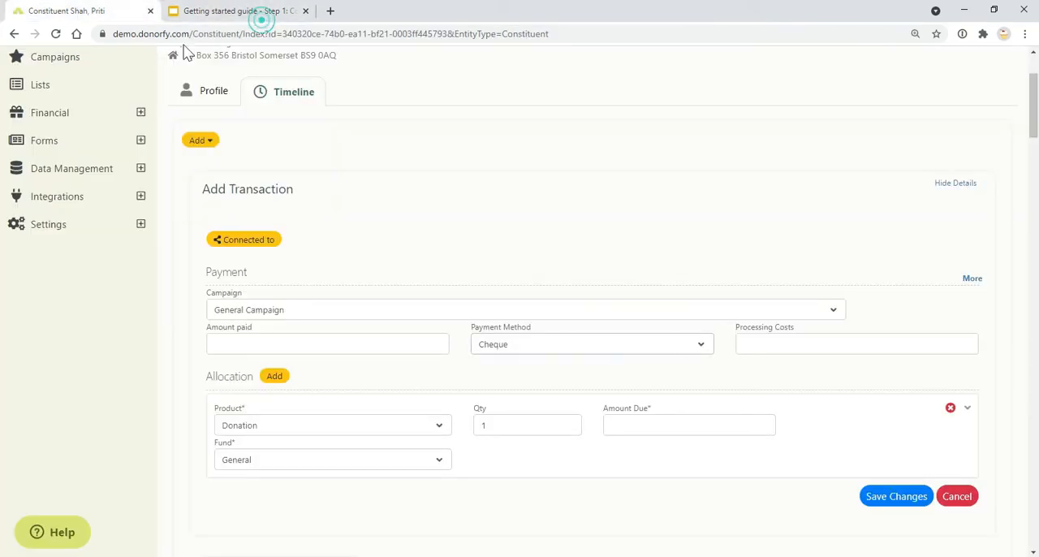
pyautogui.click(972, 279)
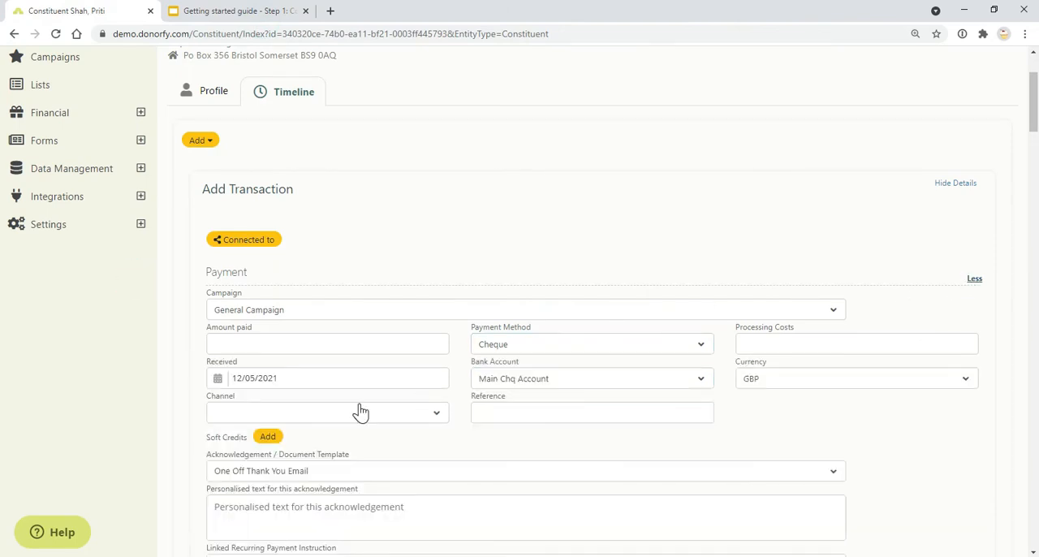
# Step: Set the transaction's payment method to Credit/Debit Cards and its channel to Web Site
pyautogui.click(548, 350)
pyautogui.scroll(-2, 535, 479)
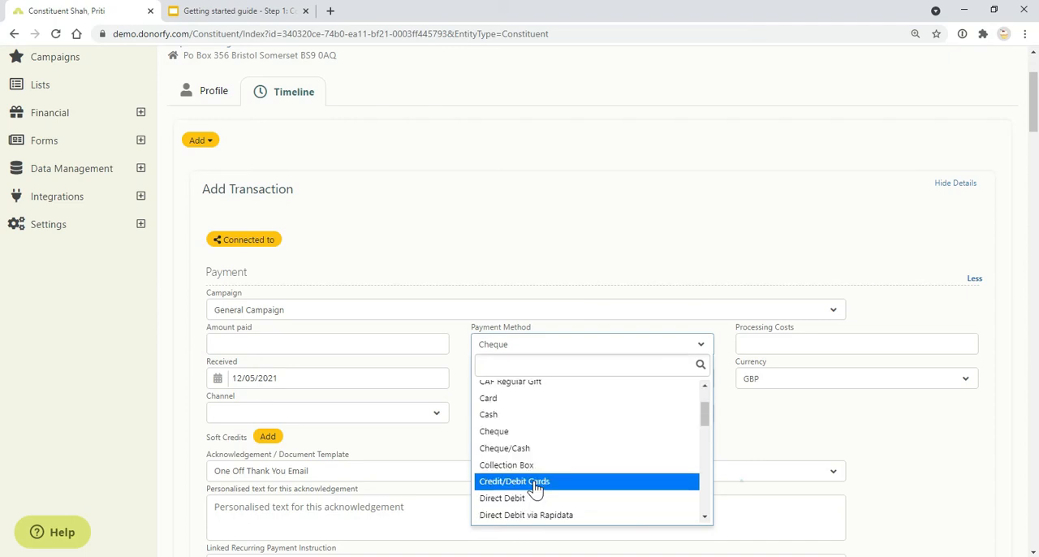
pyautogui.click(527, 480)
pyautogui.click(361, 420)
pyautogui.scroll(-2, 324, 365)
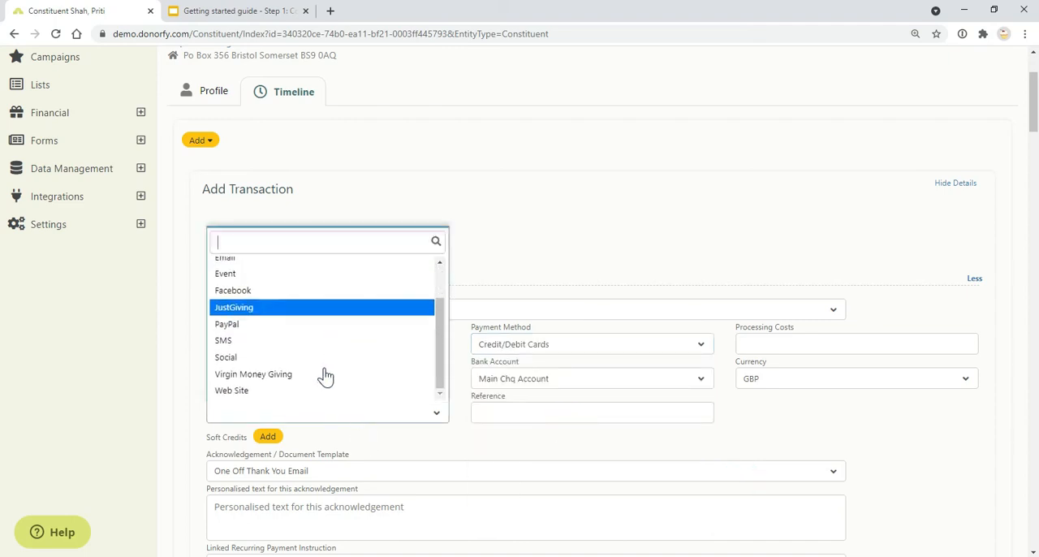
pyautogui.click(321, 388)
# Step: Set both the payment method and the channel of the transaction to Facebook
pyautogui.click(559, 352)
pyautogui.scroll(-3, 608, 446)
pyautogui.click(519, 475)
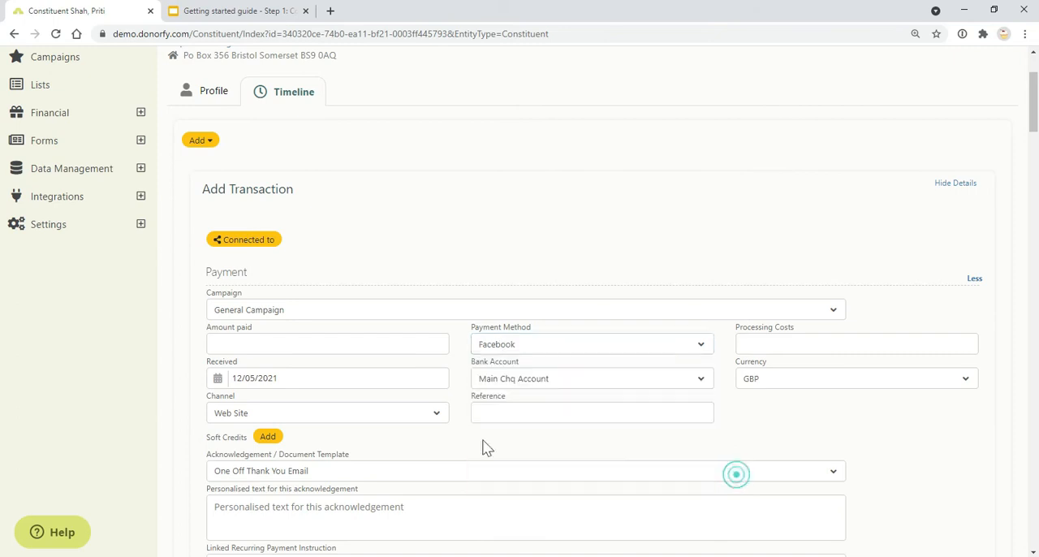
pyautogui.click(320, 416)
pyautogui.click(328, 297)
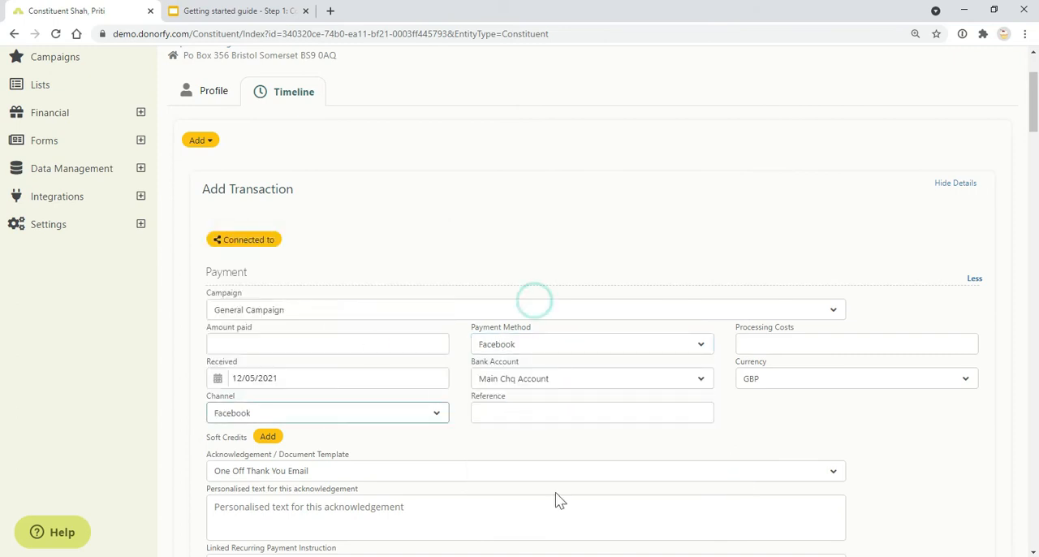
# Step: Review the Channel and Bank Account options in the transaction form without changing the selections
pyautogui.click(375, 420)
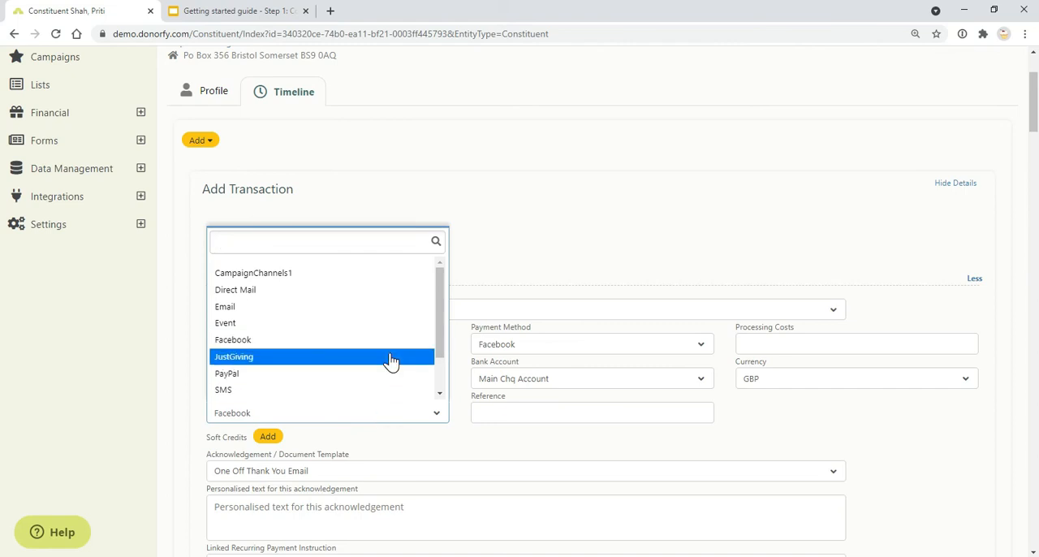
pyautogui.click(489, 435)
pyautogui.click(528, 347)
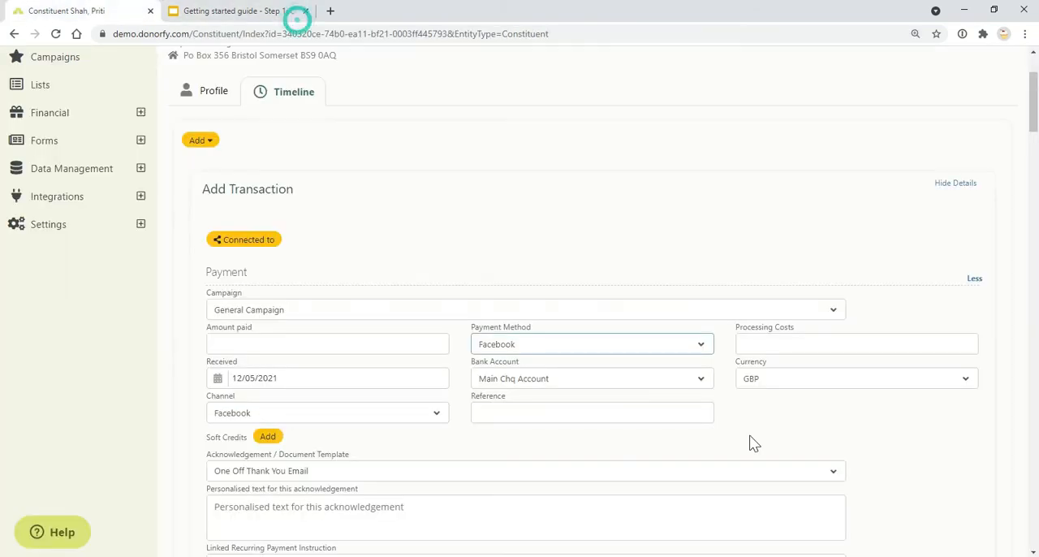
pyautogui.click(624, 388)
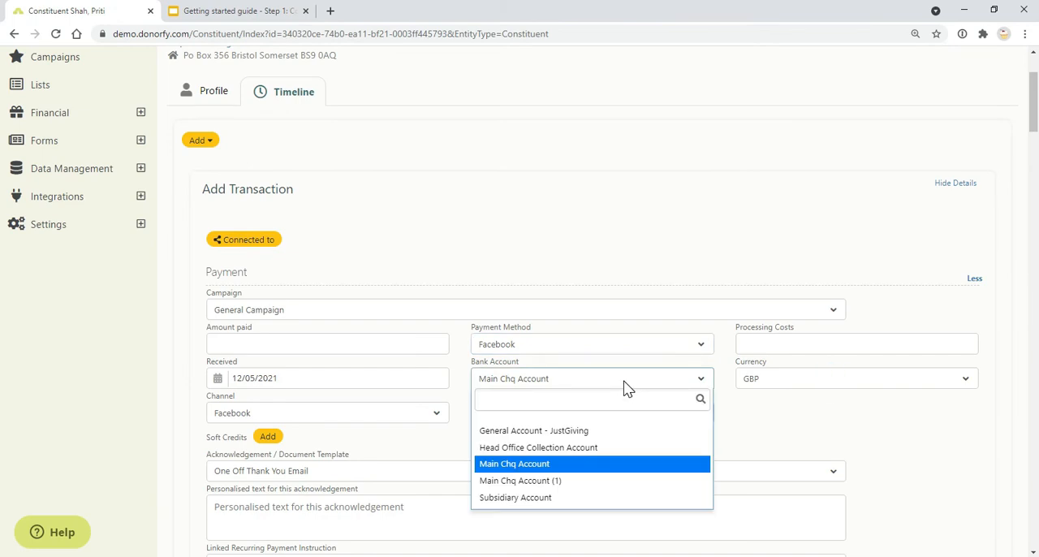
pyautogui.scroll(-3, 457, 385)
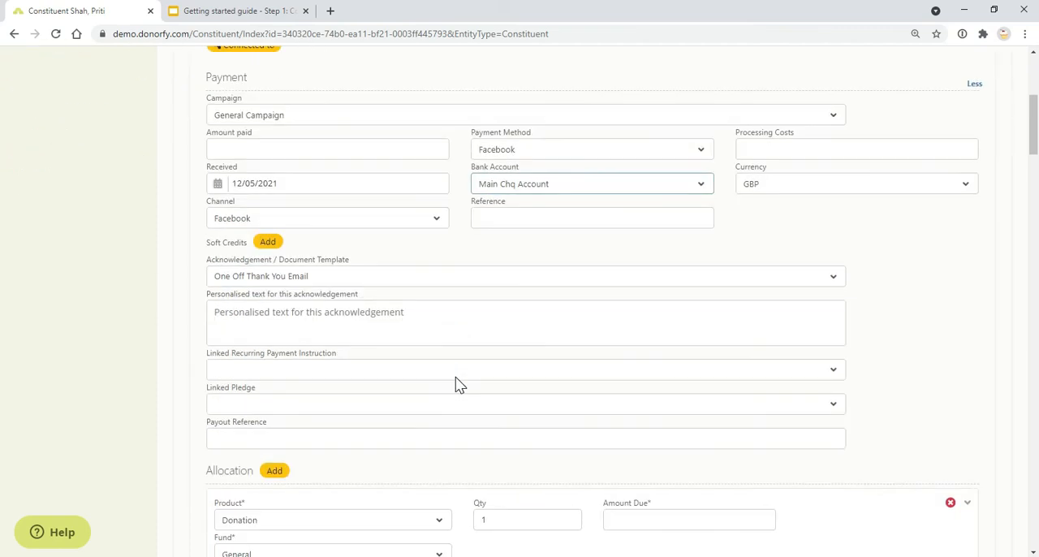
# Step: Expand the donation allocation's details and view the available Department options without choosing one
pyautogui.scroll(-2, 418, 416)
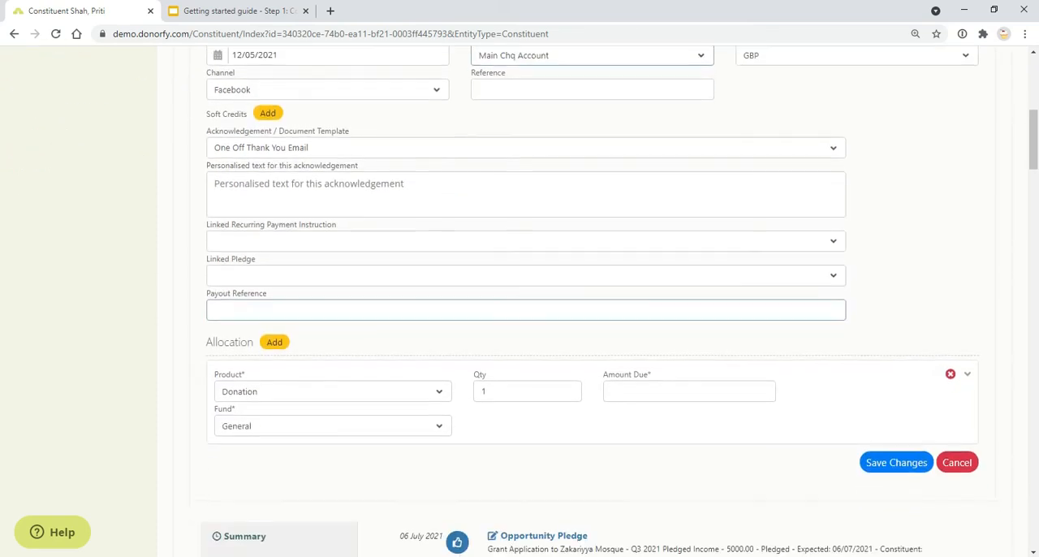
pyautogui.click(967, 375)
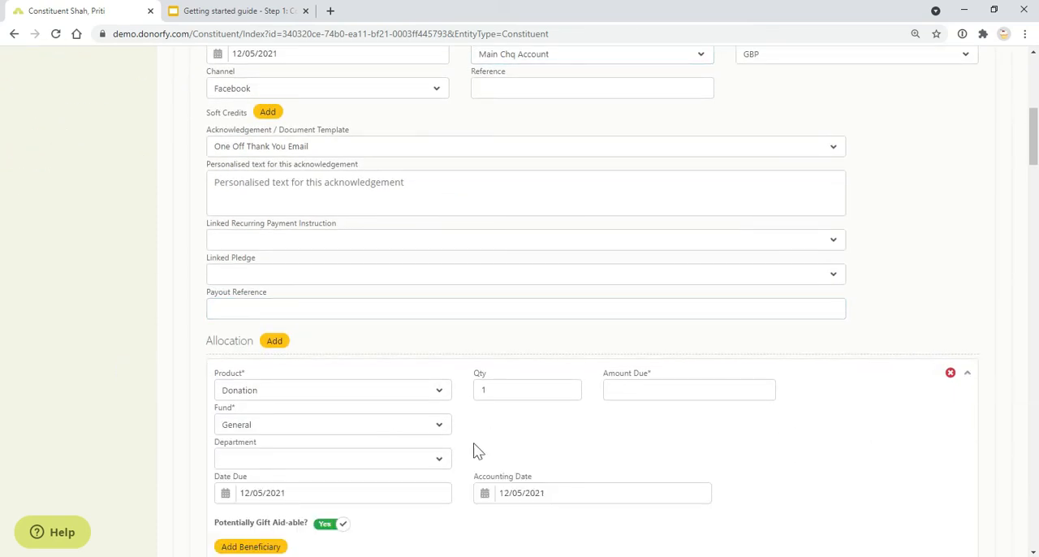
pyautogui.click(430, 457)
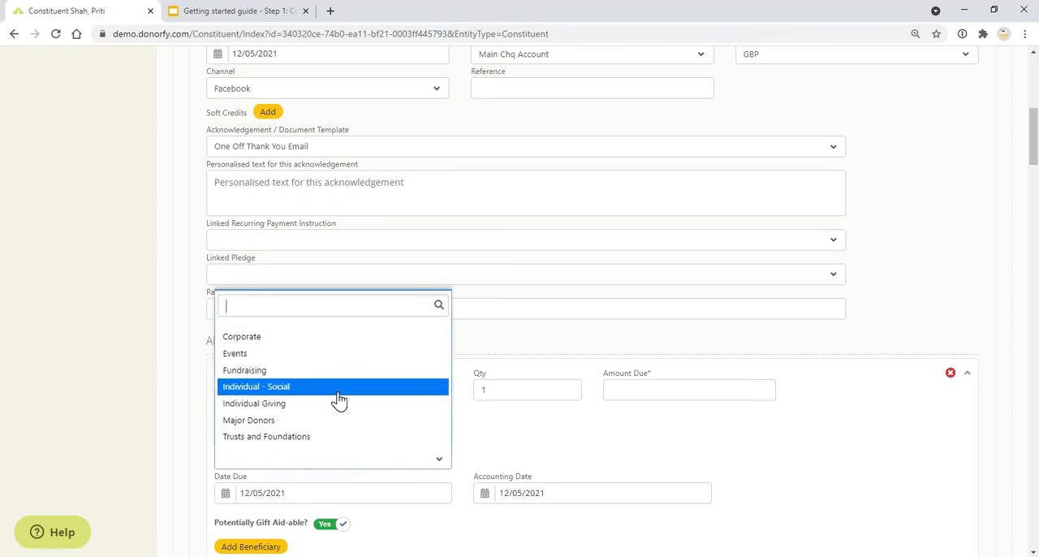
pyautogui.click(487, 453)
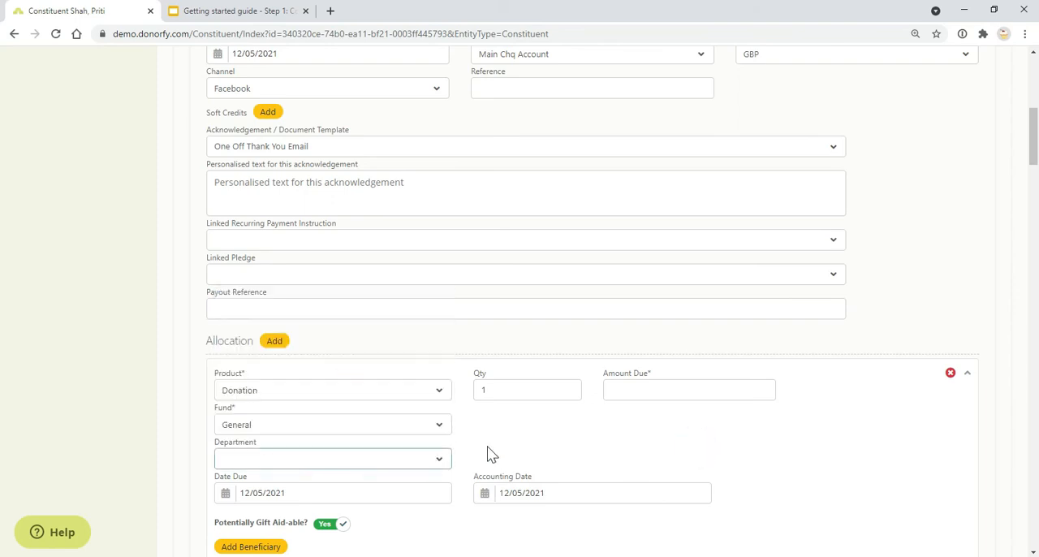
# Step: Return to the getting started guide and advance from the Financial Coding overview to the Products considerations slide
pyautogui.hotkey('ctrl', 'Tab')
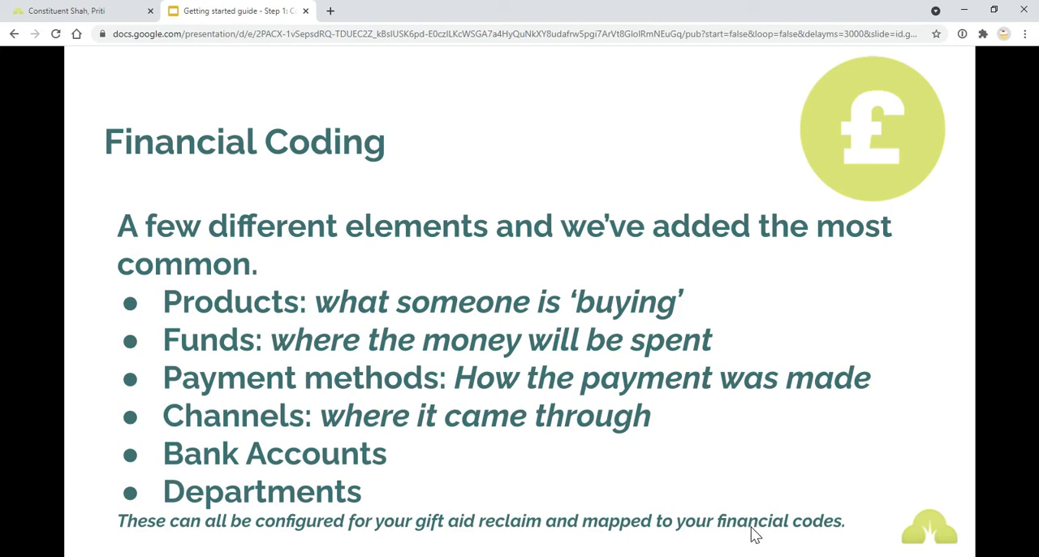
pyautogui.click(678, 448)
pyautogui.click(679, 448)
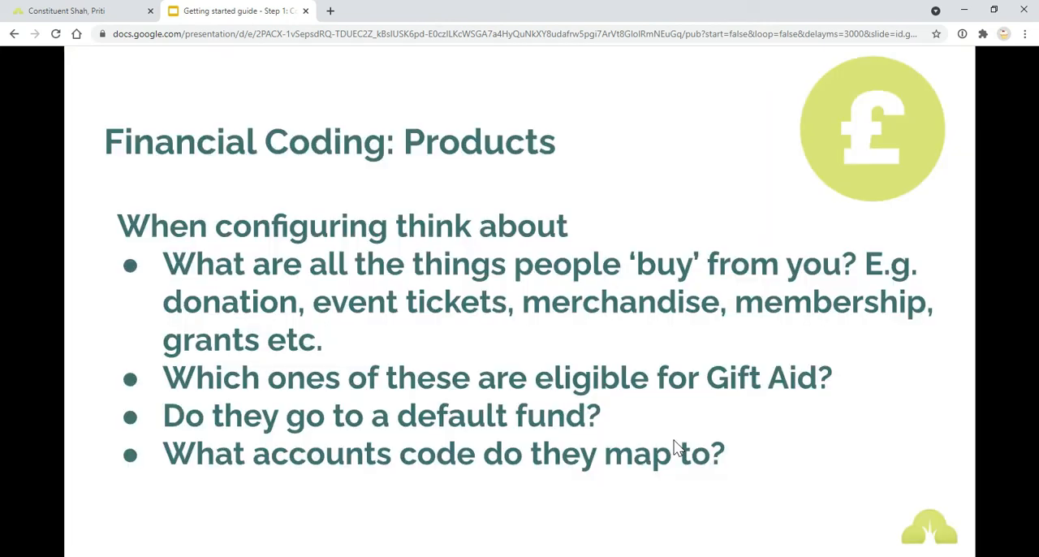
# Step: Switch to Donorfy and open the Products list in the configuration settings
pyautogui.click(111, 9)
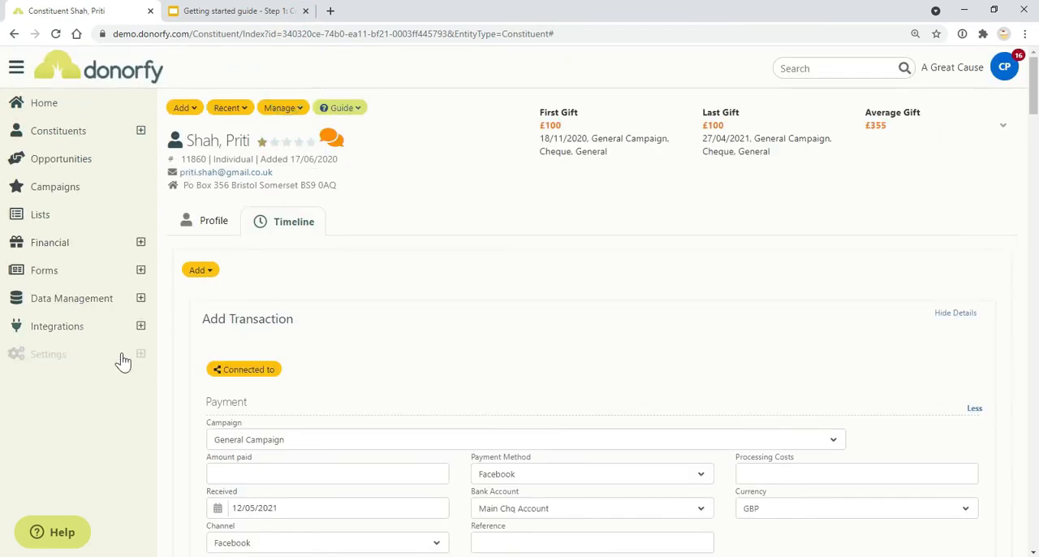
pyautogui.click(142, 361)
pyautogui.click(130, 386)
pyautogui.click(345, 246)
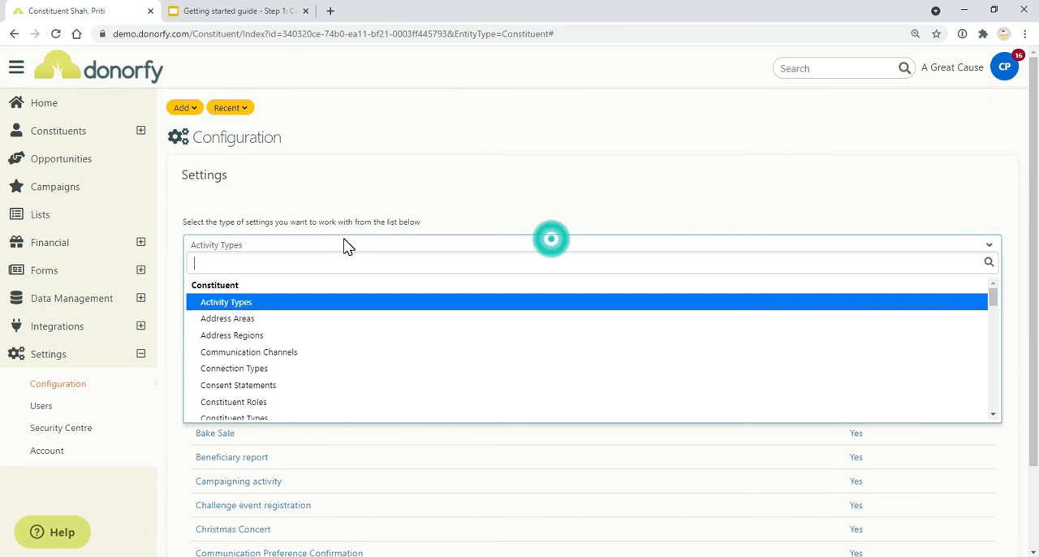
pyautogui.write('pr')
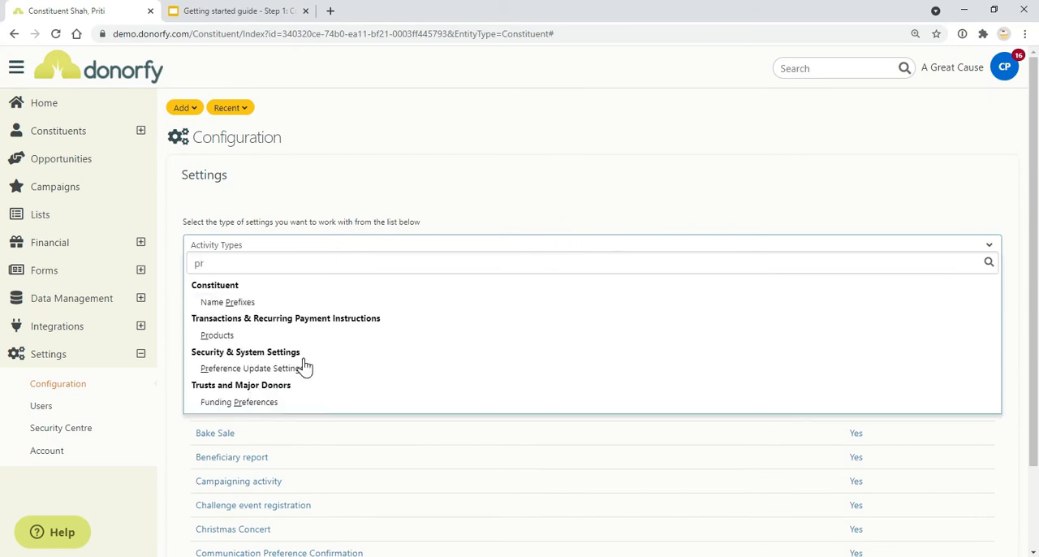
pyautogui.click(308, 339)
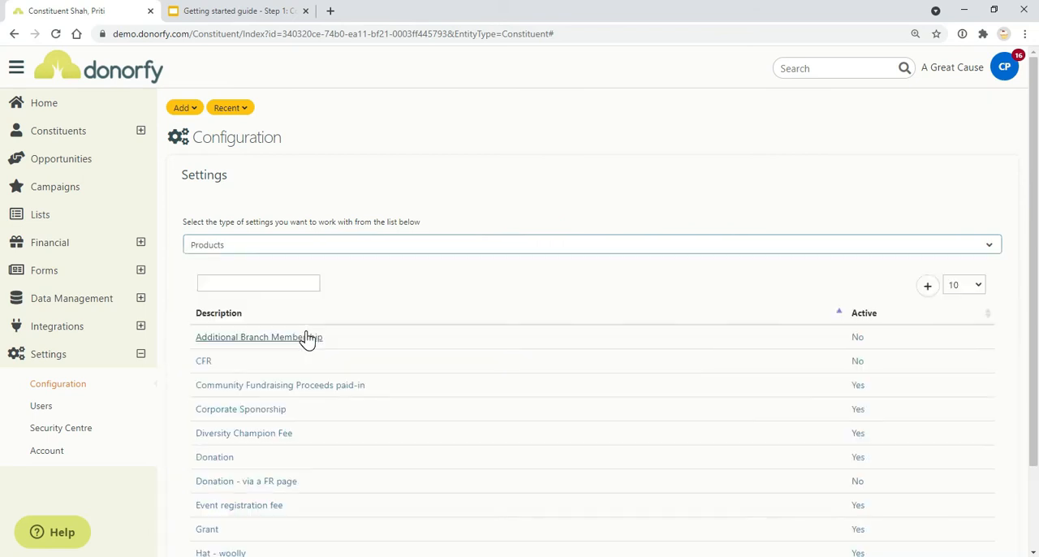
# Step: Start a new product item, inspect its Default Fund field, and compare the form with the guide's Products slide
pyautogui.click(928, 287)
pyautogui.scroll(-2, 446, 346)
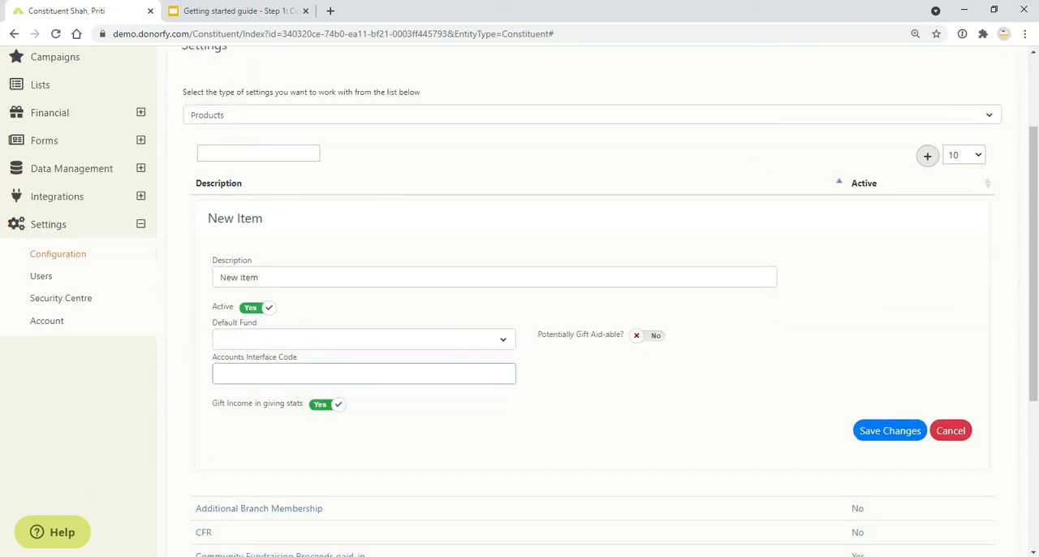
pyautogui.click(315, 345)
pyautogui.click(312, 345)
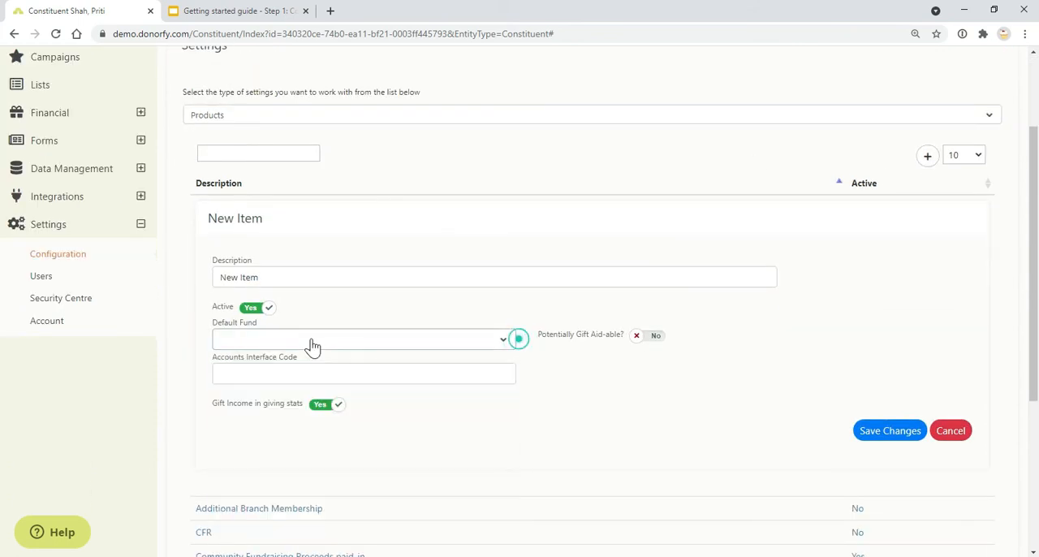
pyautogui.click(203, 11)
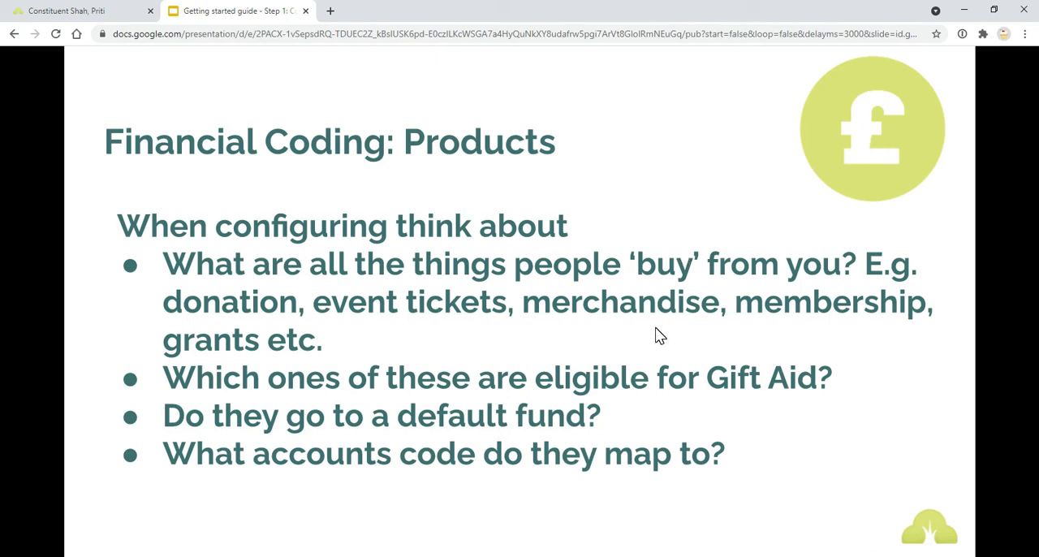
pyautogui.click(57, 10)
# Step: Name the new product Membership and try its Potentially Gift Aid-able switch, leaving it set to No
pyautogui.tripleClick(494, 276)
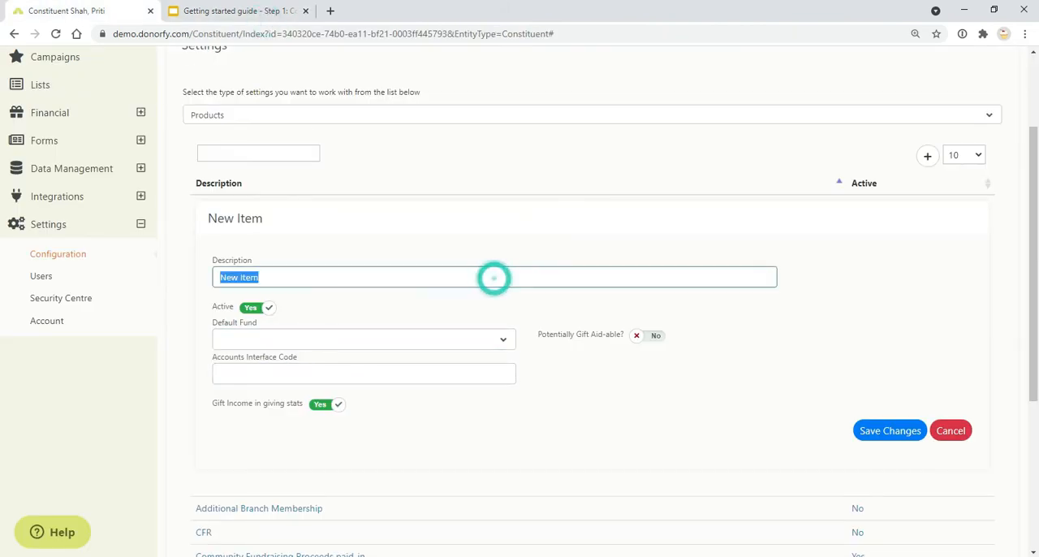
pyautogui.write('Membership information')
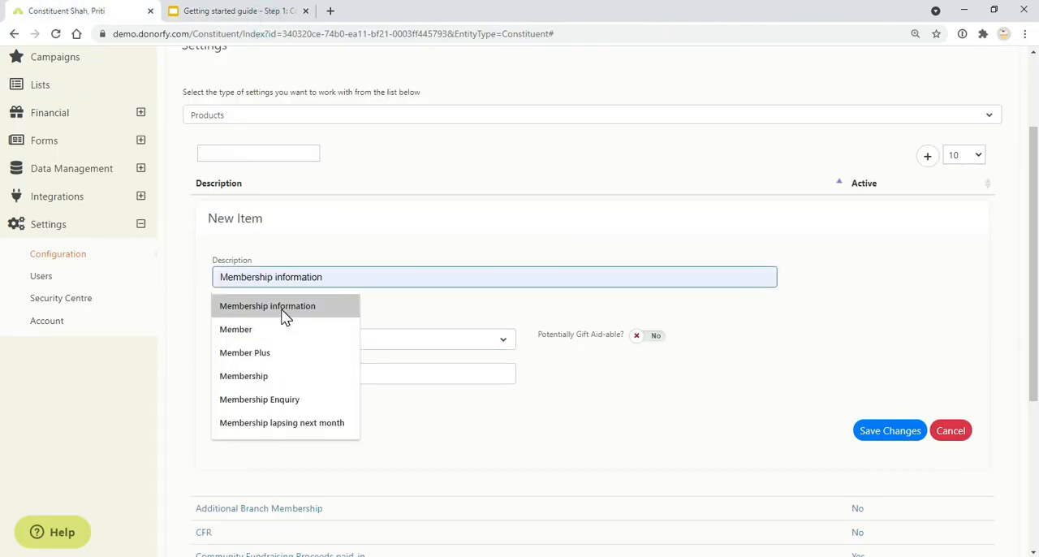
pyautogui.click(271, 376)
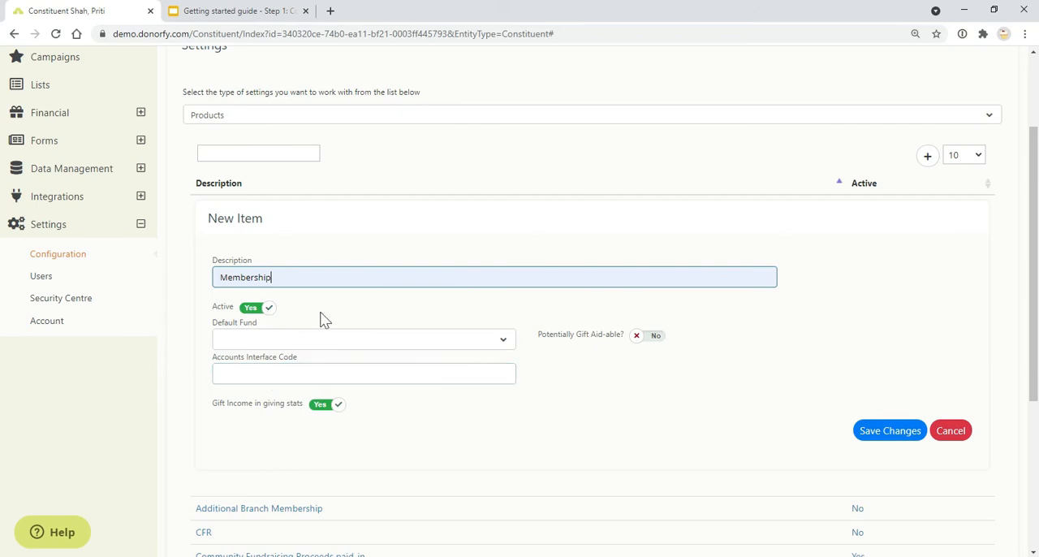
pyautogui.click(637, 336)
pyautogui.click(643, 339)
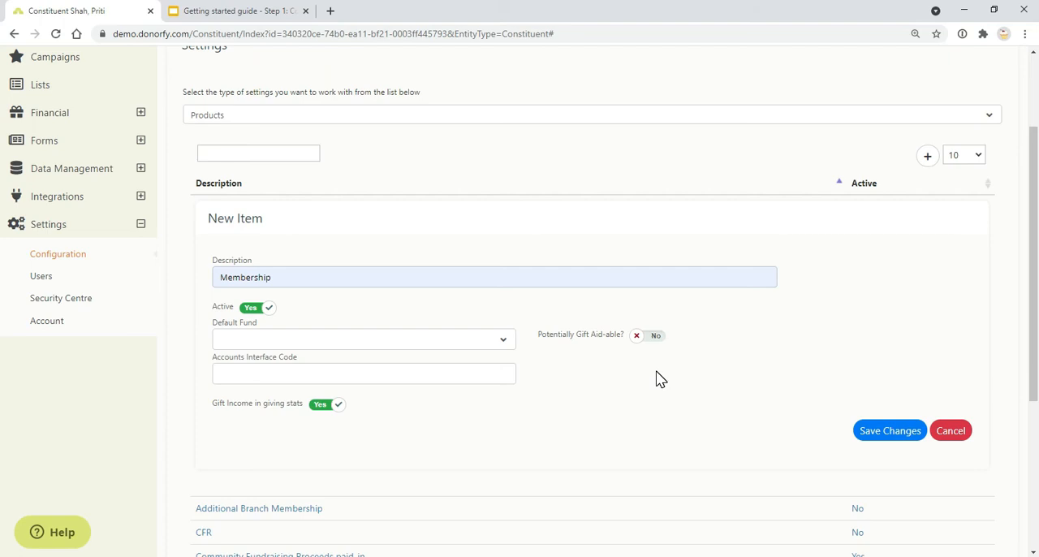
# Step: Set the Membership product's default fund to Barn Owl fund, and point out its empty Accounts Interface Code field
pyautogui.click(431, 344)
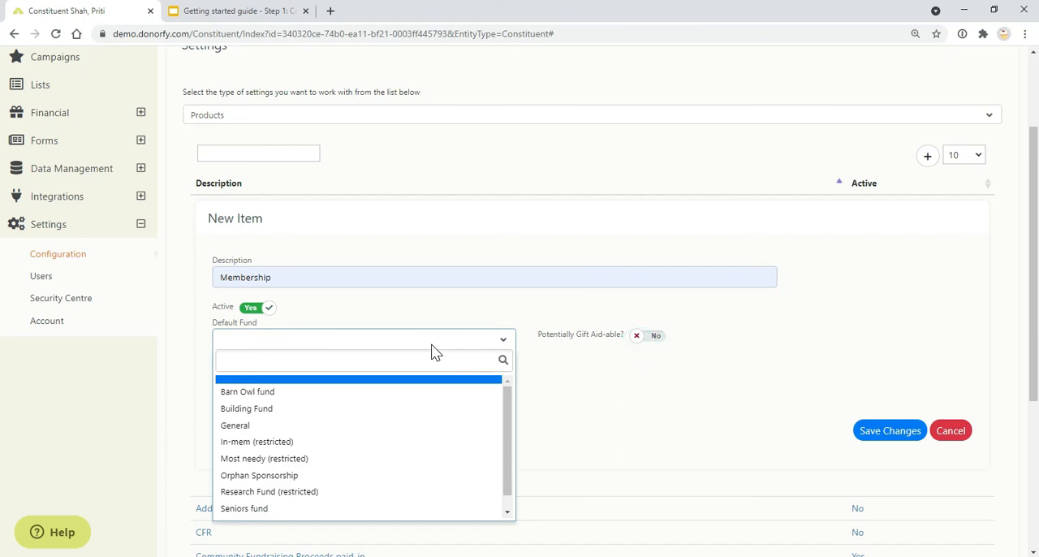
pyautogui.click(425, 393)
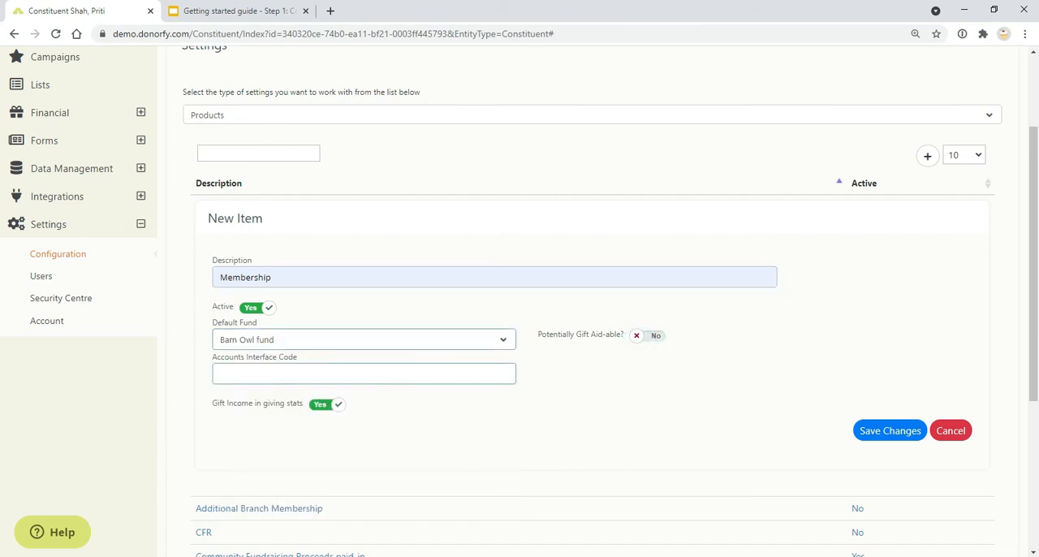
pyautogui.click(511, 376)
pyautogui.click(739, 381)
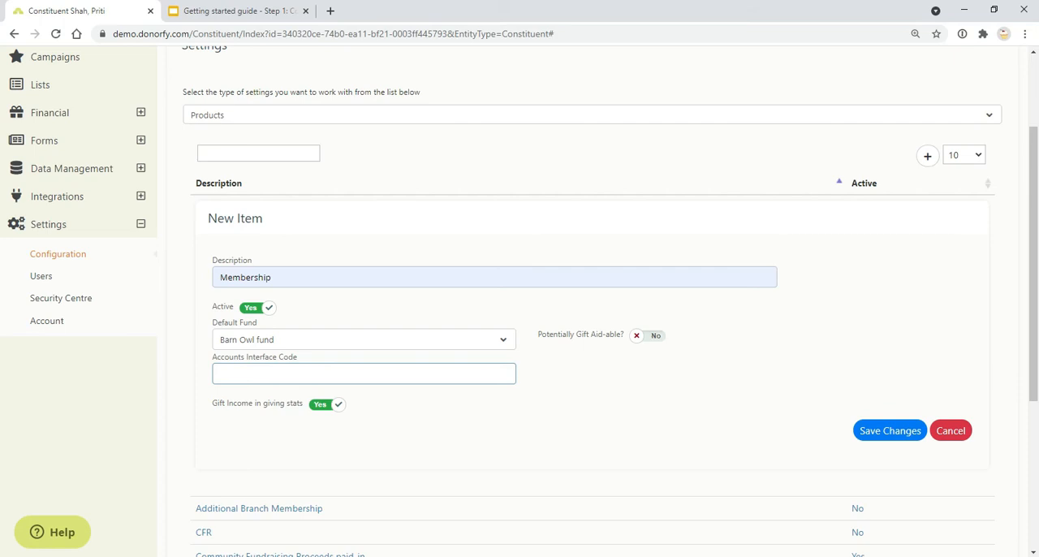
# Step: Switch to the getting started guide and advance from Products to the Funds considerations slide
pyautogui.click(181, 17)
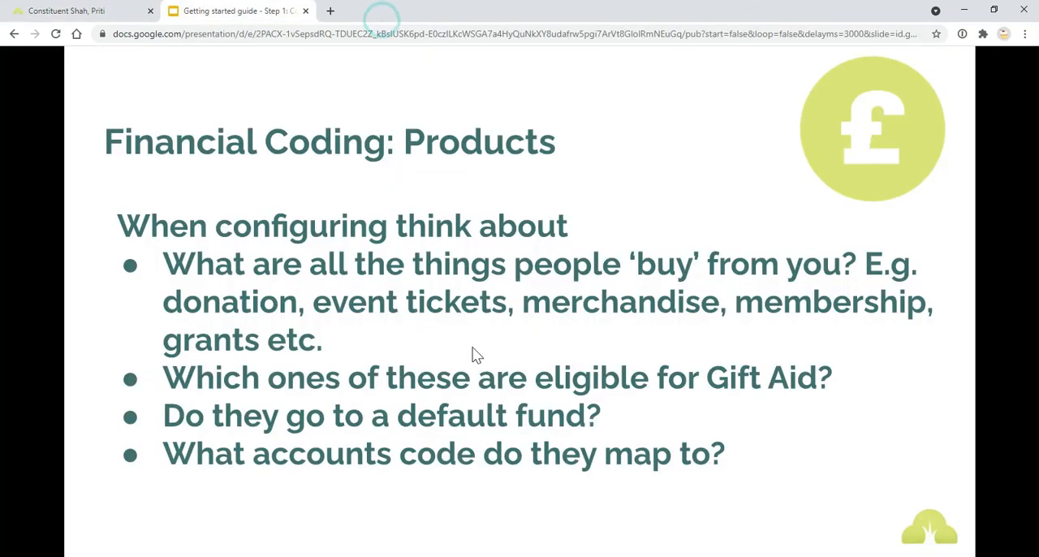
pyautogui.click(385, 367)
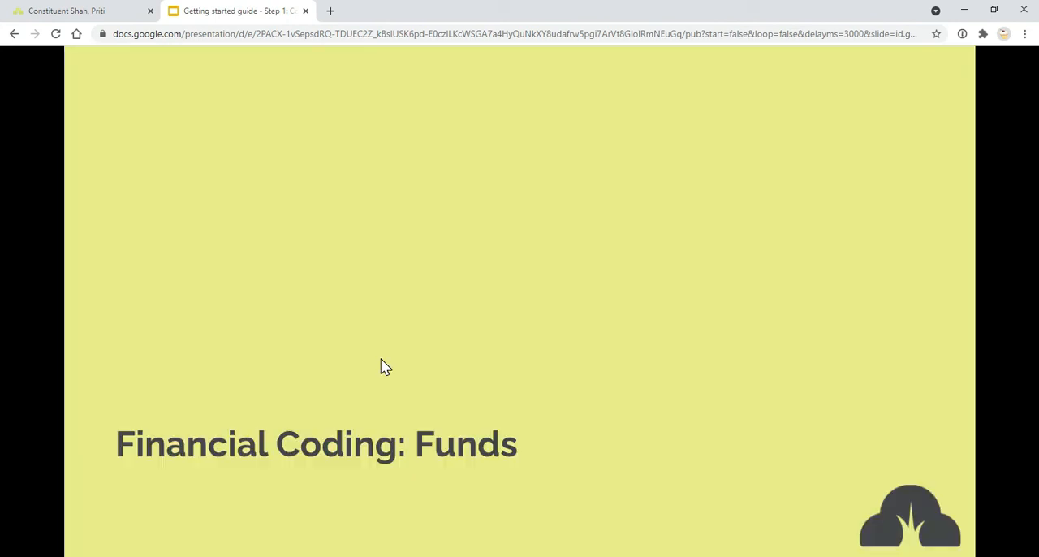
pyautogui.click(385, 367)
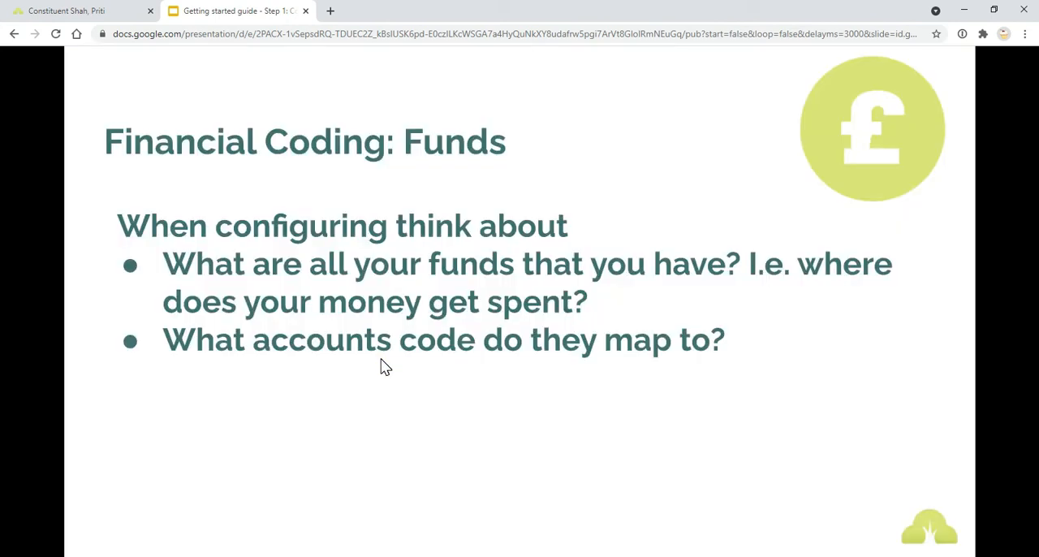
# Step: Switch to Donorfy, open the Funds list in the configuration settings, and start adding a new fund
pyautogui.click(58, 9)
pyautogui.click(335, 117)
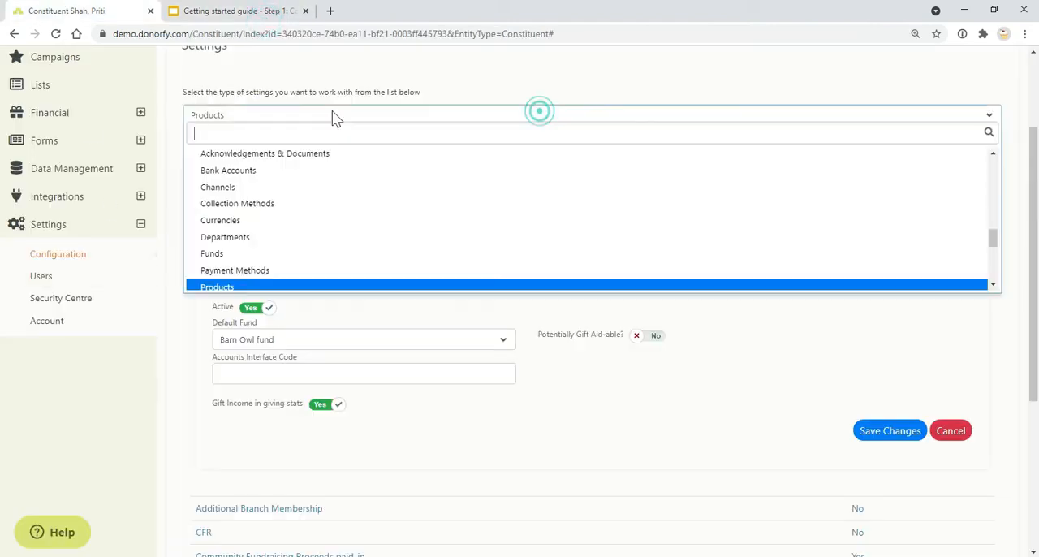
pyautogui.write('fund')
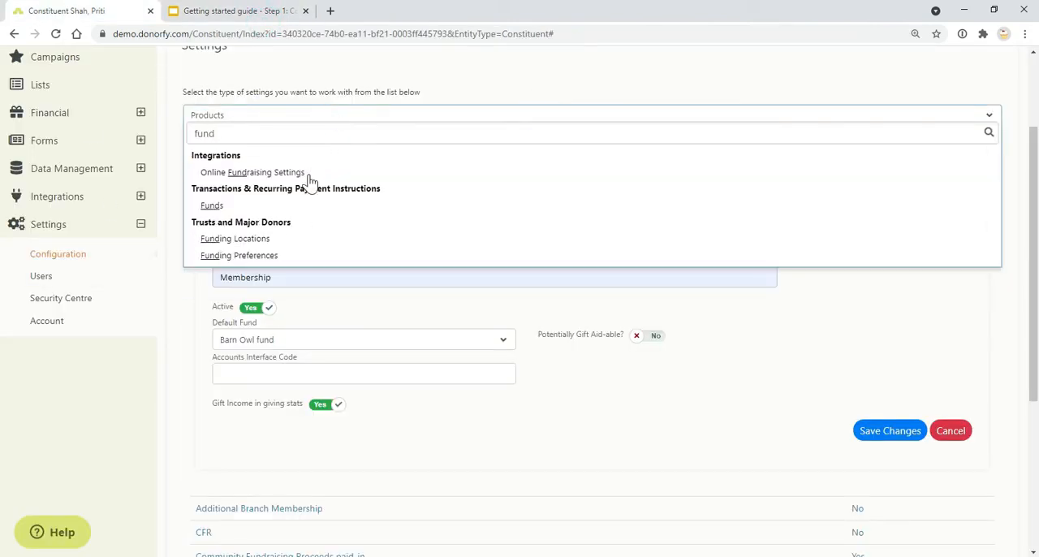
pyautogui.click(299, 208)
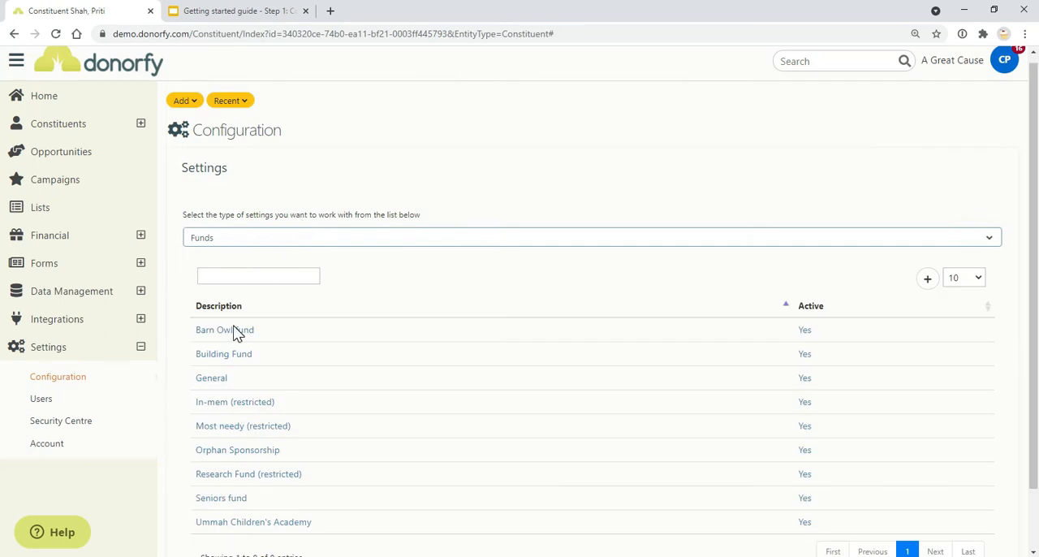
pyautogui.scroll(-2, 235, 333)
pyautogui.click(926, 209)
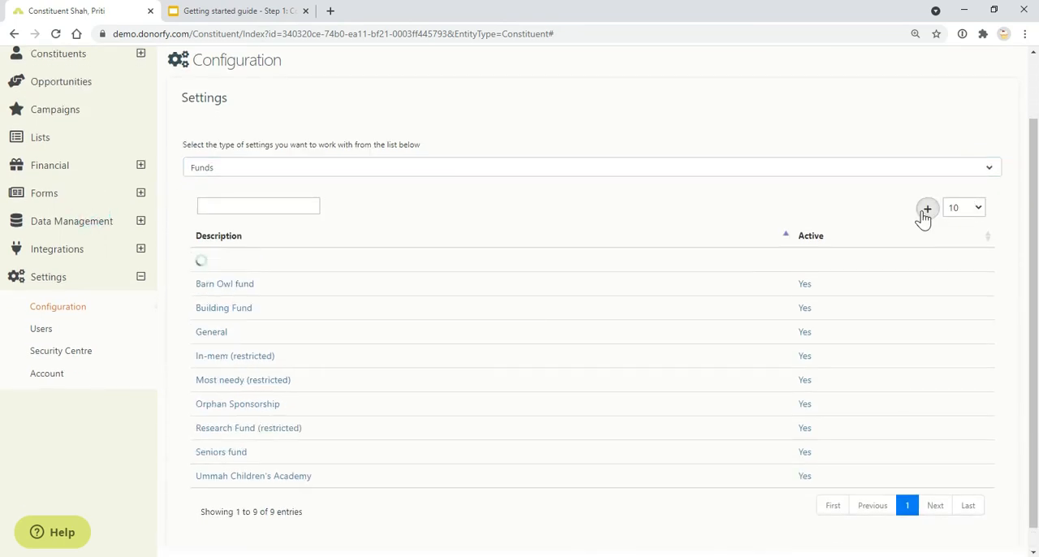
# Step: Point out the new fund's Accounts Interface Code and form description fields, checking the guide's Funds slide in between
pyautogui.click(487, 392)
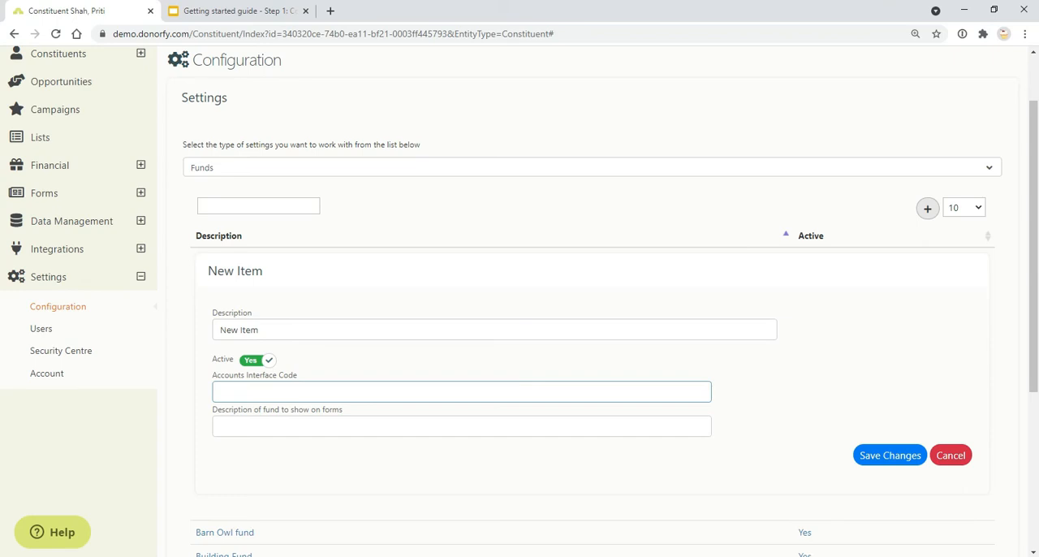
pyautogui.click(204, 10)
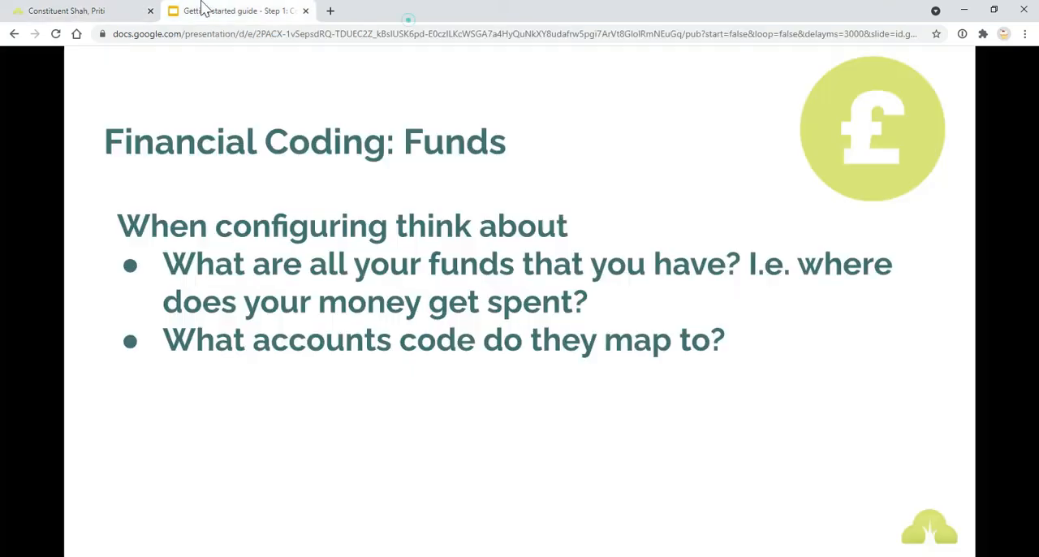
pyautogui.click(116, 14)
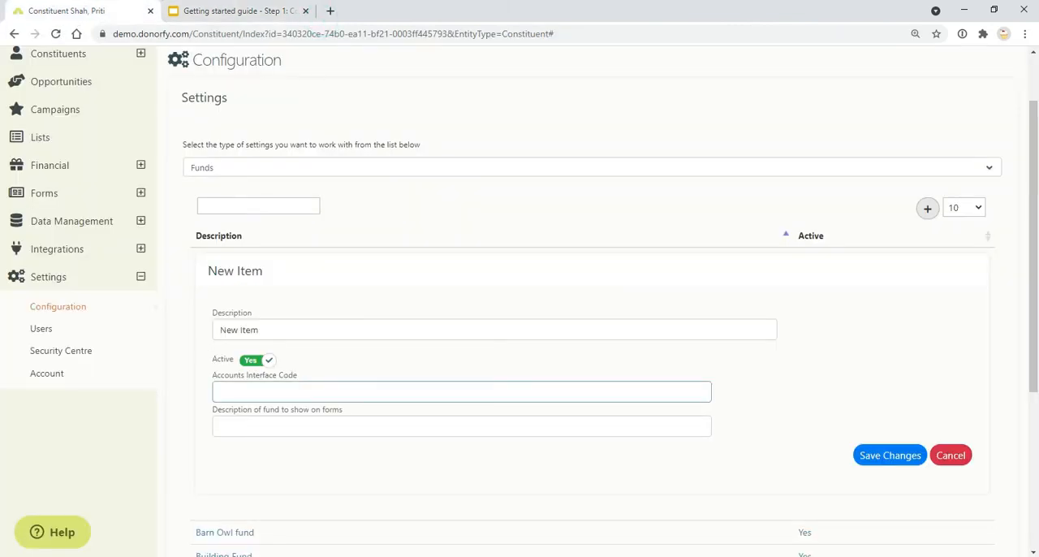
pyautogui.press('Tab')
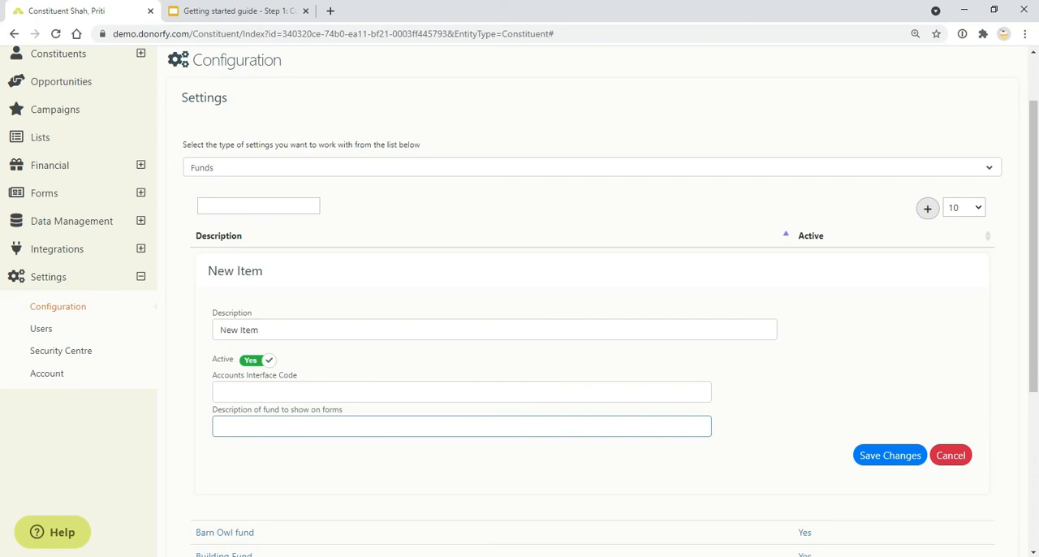
# Step: Switch to the getting started guide and advance from Funds to the Payment Method considerations slide
pyautogui.click(233, 9)
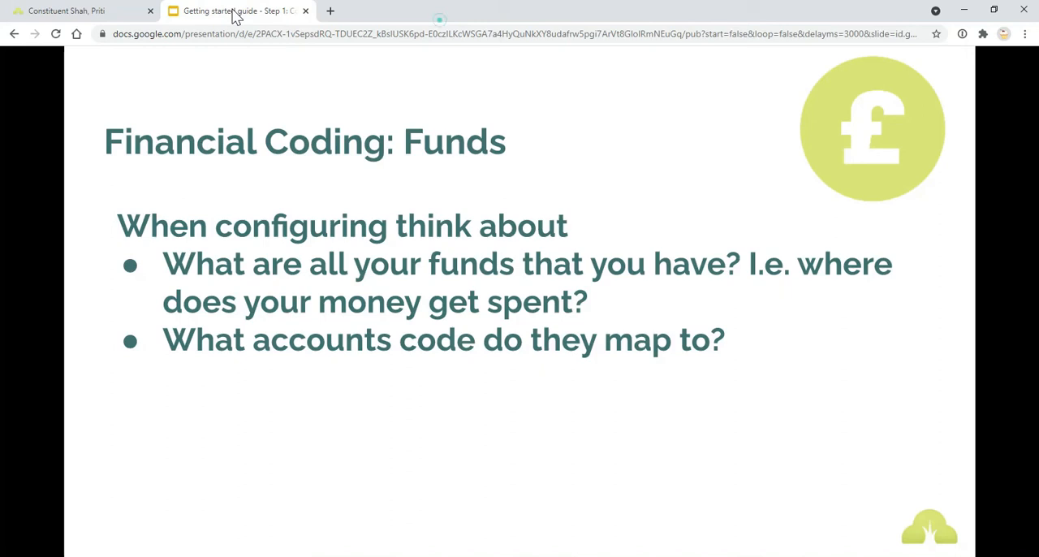
pyautogui.click(615, 350)
pyautogui.click(615, 350)
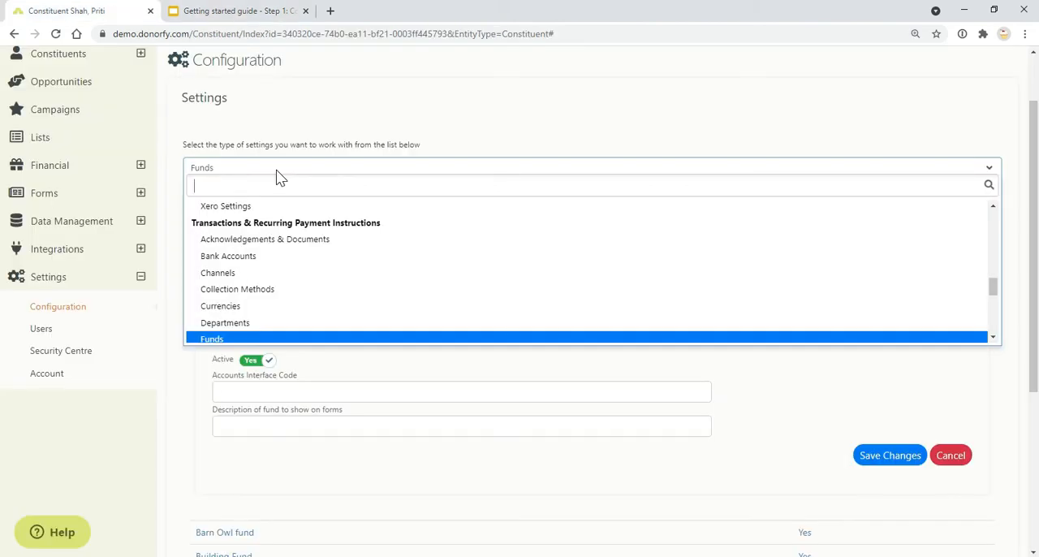
# Step: Switch to Donorfy, open the Payment Methods list in the configuration settings, and start adding a new payment method
pyautogui.write('pay')
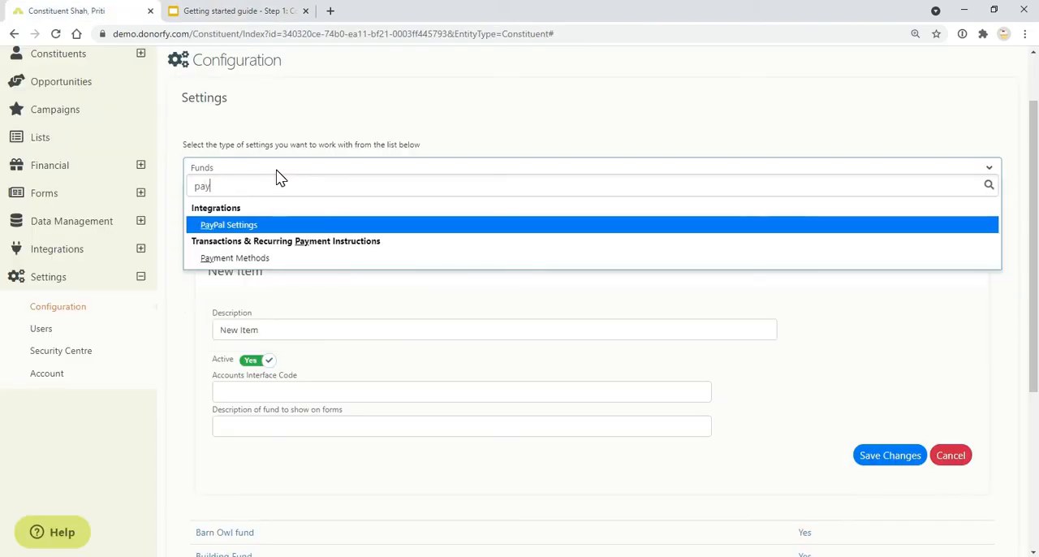
pyautogui.click(290, 266)
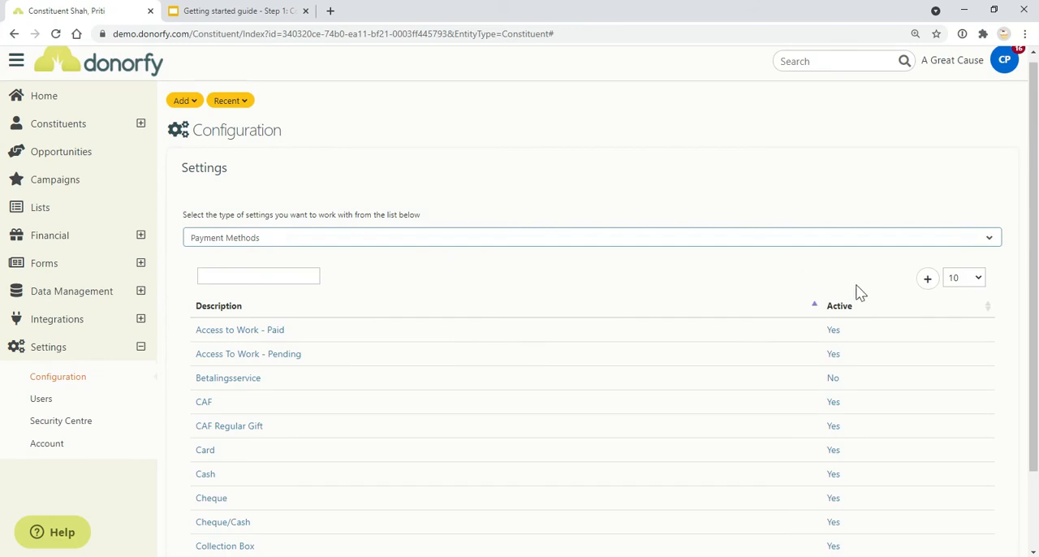
pyautogui.click(927, 280)
pyautogui.scroll(-1, 317, 404)
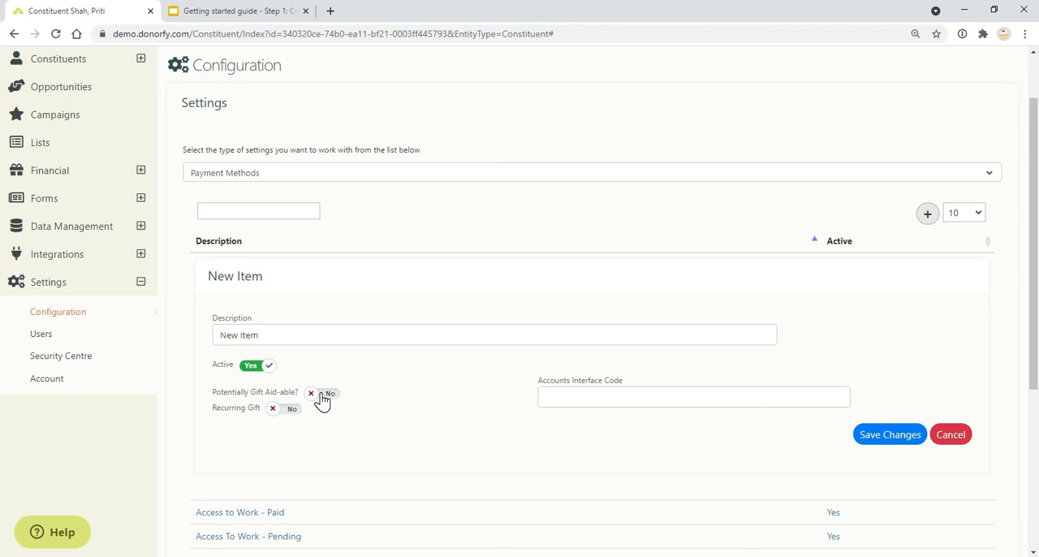
# Step: Point out the new payment method's Accounts Interface Code field and try its Potentially Gift Aid-able switch, leaving it set to No
pyautogui.click(650, 397)
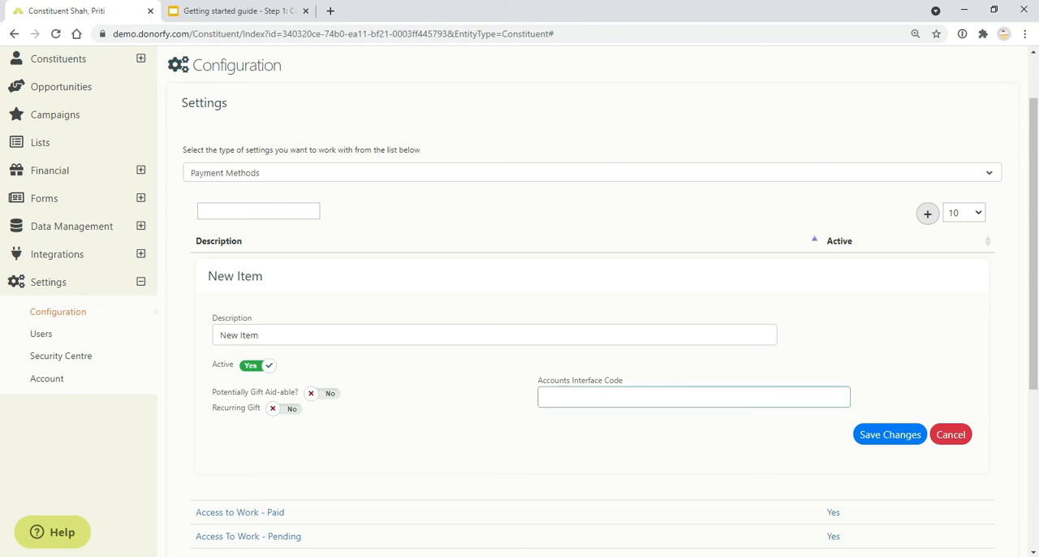
pyautogui.click(328, 396)
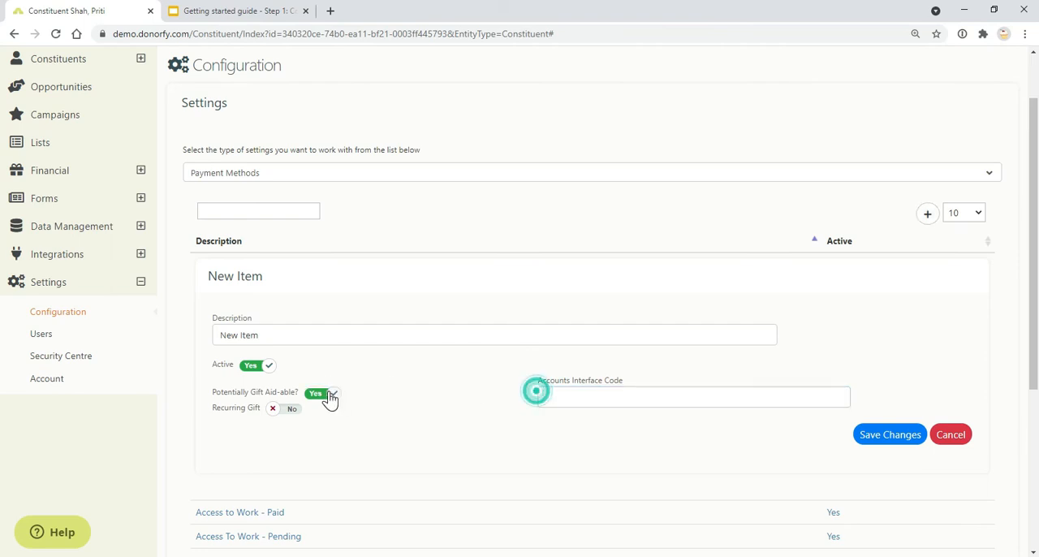
pyautogui.click(323, 401)
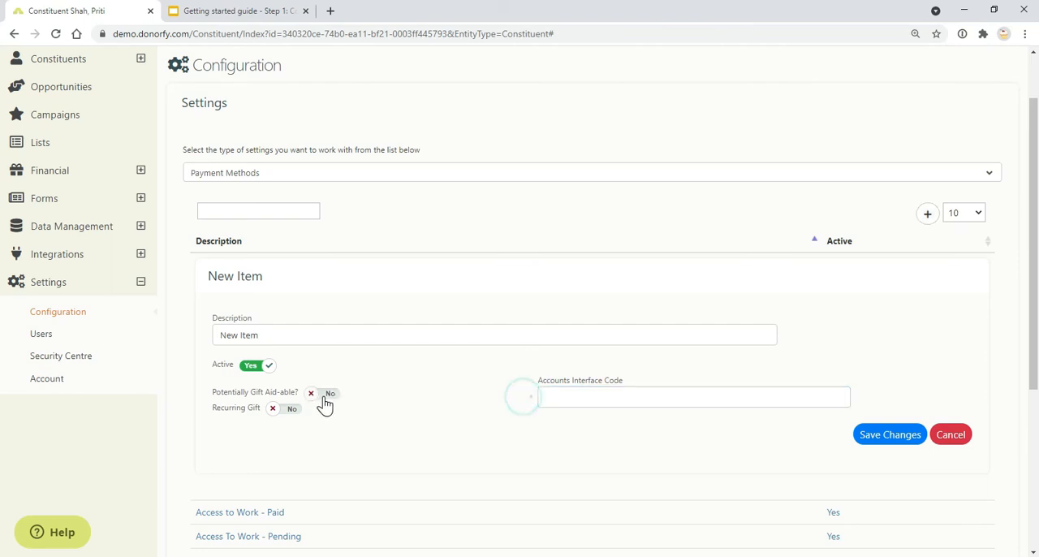
pyautogui.click(323, 401)
pyautogui.click(324, 401)
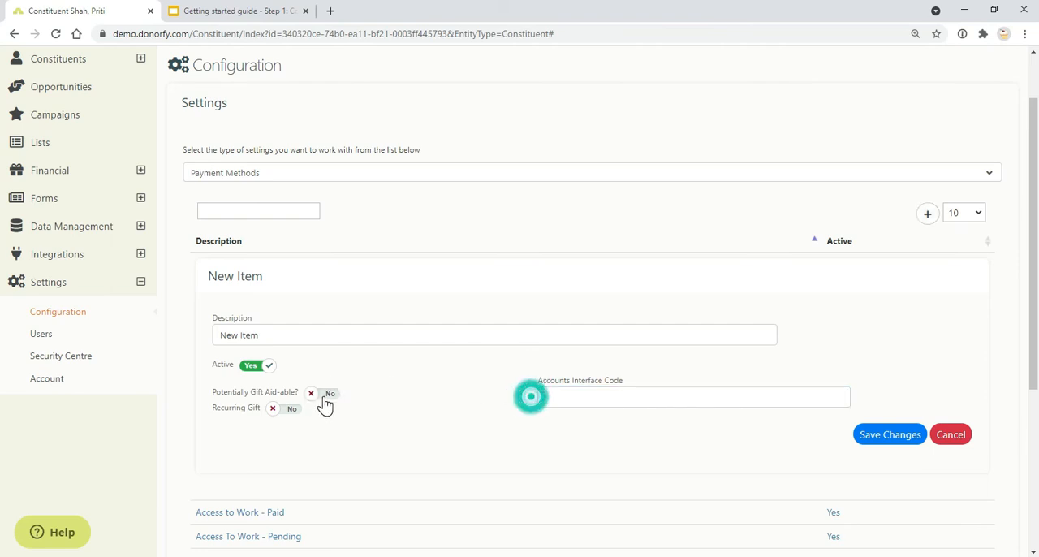
# Step: Revisit the guide's Payment Method slide, and open the Direct Mail entry in Donorfy's Channels settings
pyautogui.click(227, 11)
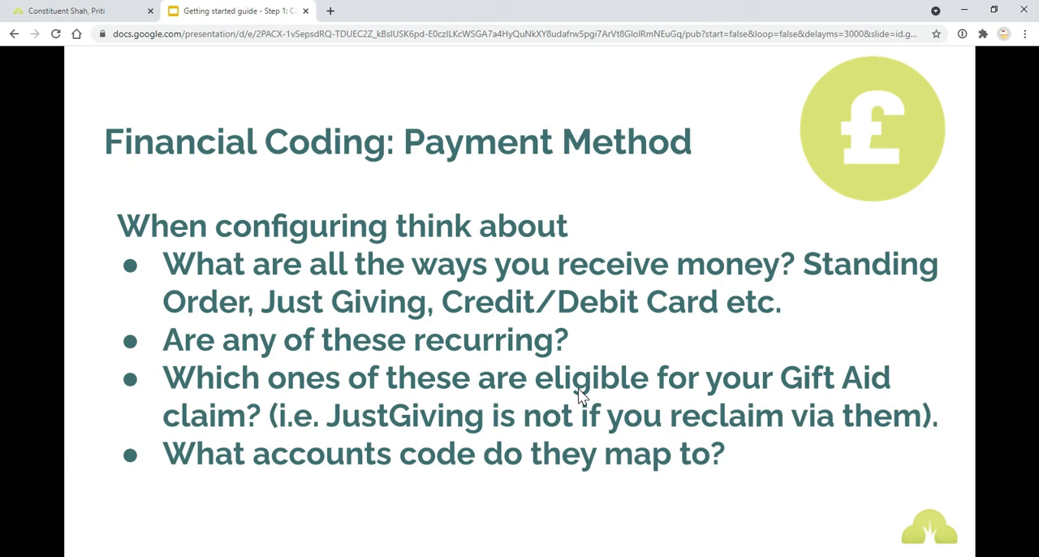
pyautogui.hotkey('ctrl', 'Tab')
pyautogui.click(294, 174)
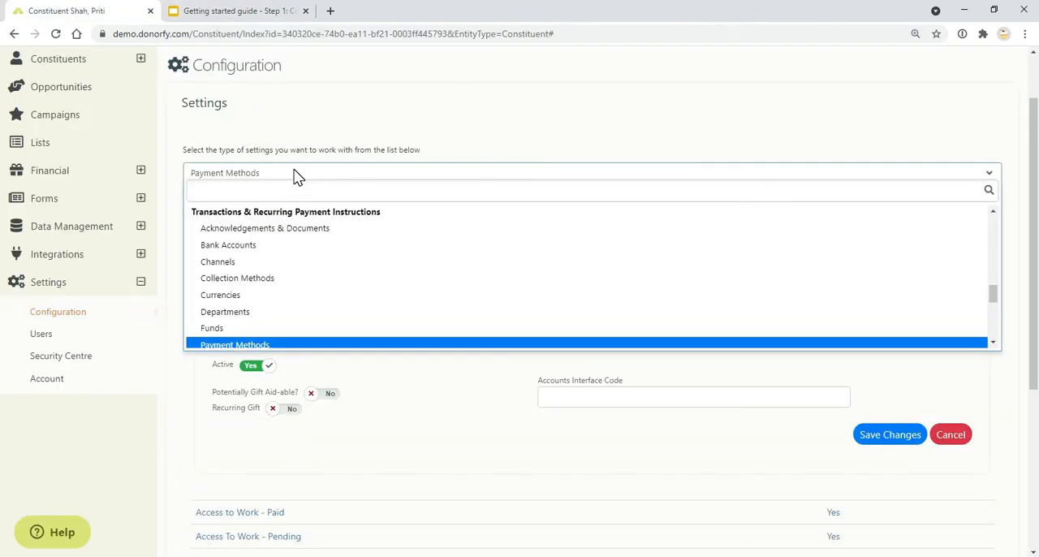
pyautogui.write('cha')
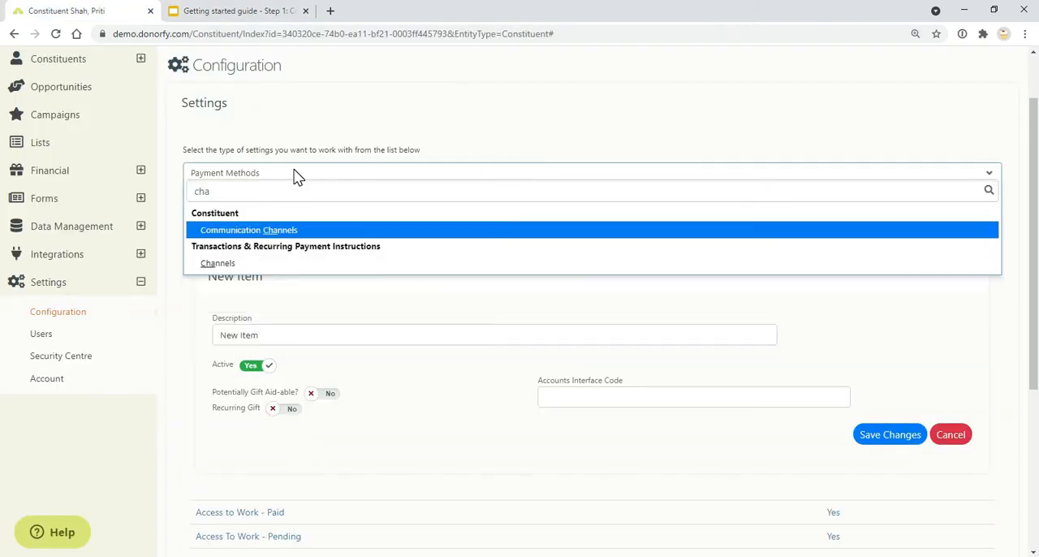
pyautogui.click(297, 262)
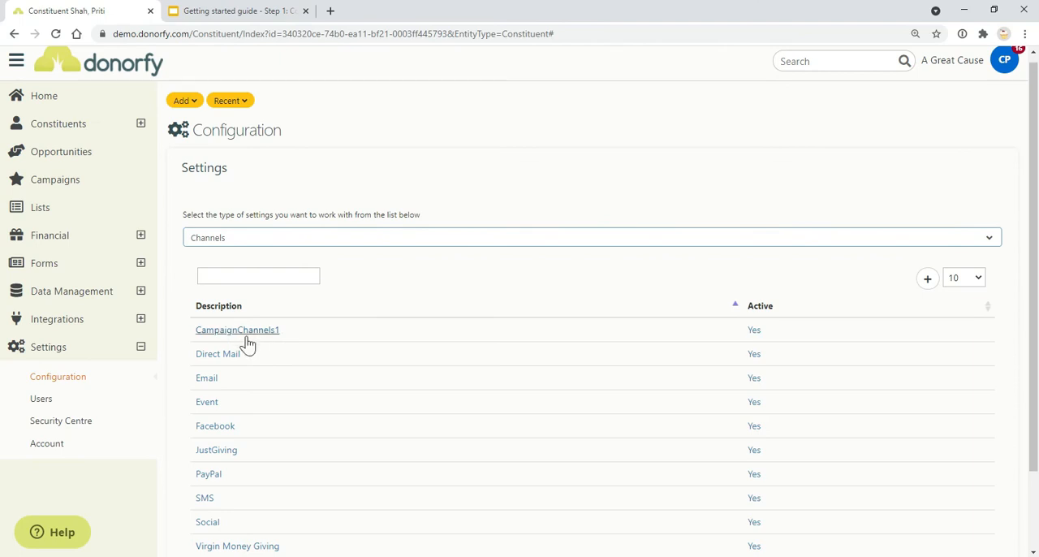
pyautogui.click(239, 354)
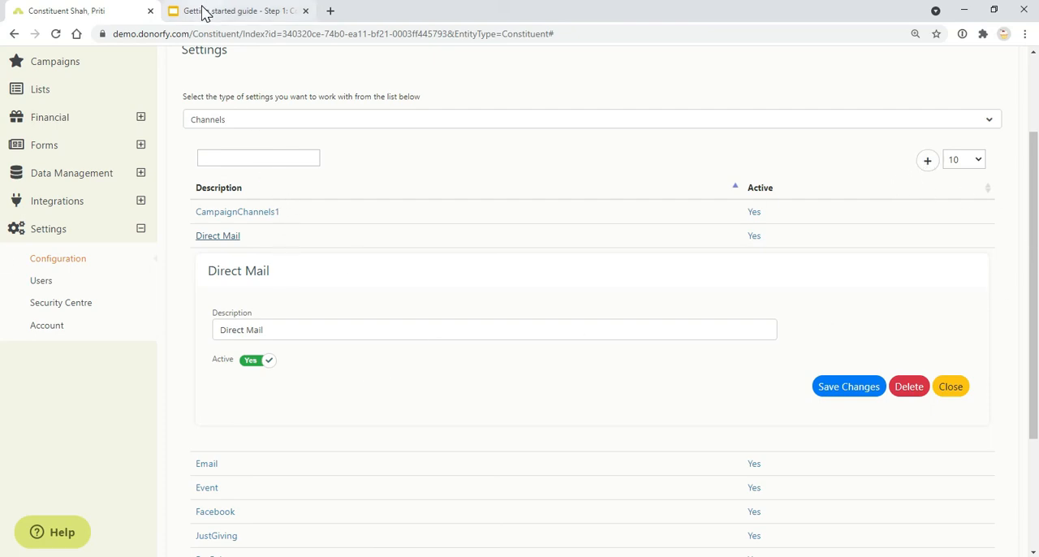
# Step: Switch to the getting started guide and advance to the Bank accounts and Departments considerations slide
pyautogui.click(203, 12)
pyautogui.click(404, 376)
pyautogui.click(409, 383)
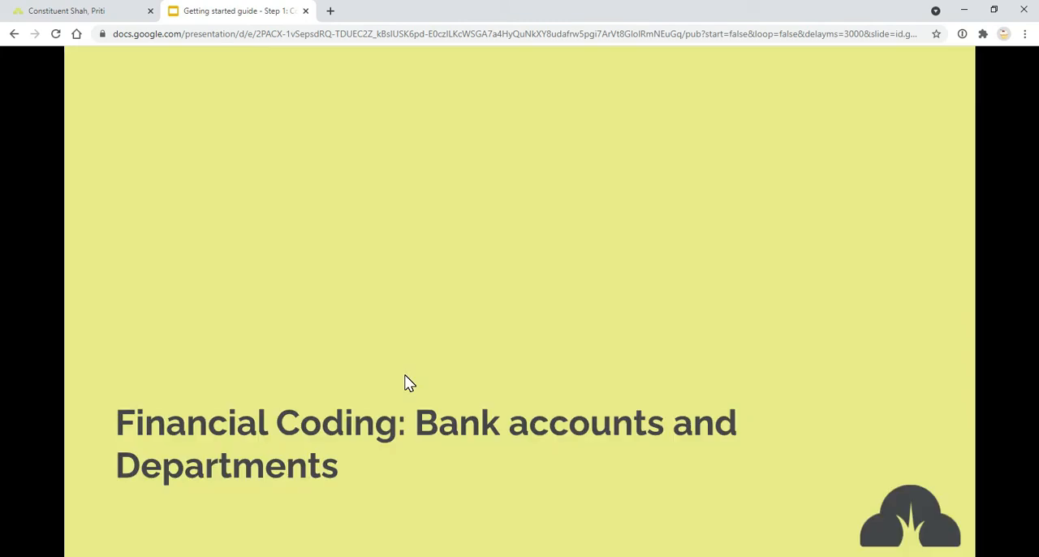
pyautogui.click(405, 377)
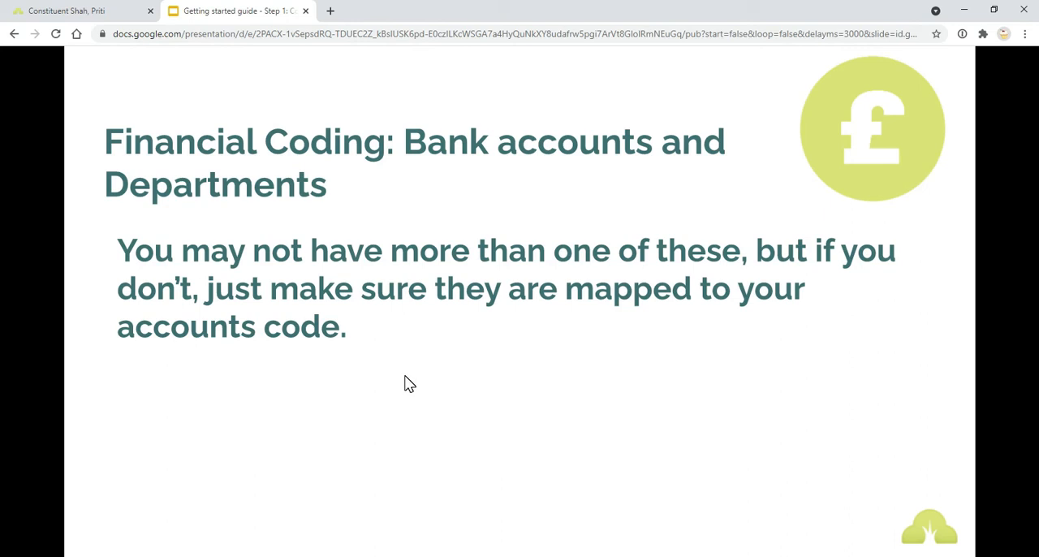
# Step: Switch to Donorfy, open General Account - JustGiving in the Bank Accounts settings, and point out its Accounts Interface Code field
pyautogui.click(32, 10)
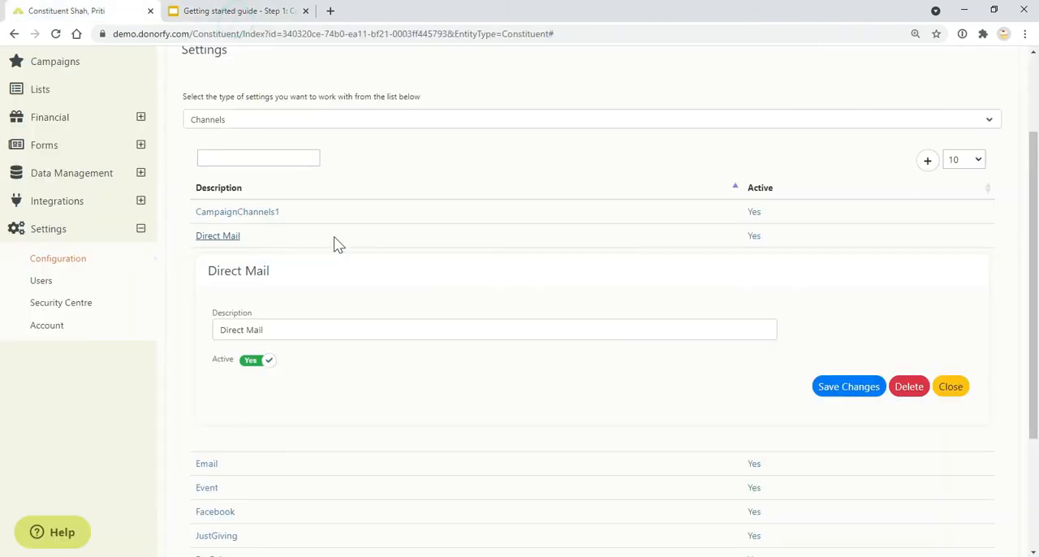
pyautogui.click(527, 120)
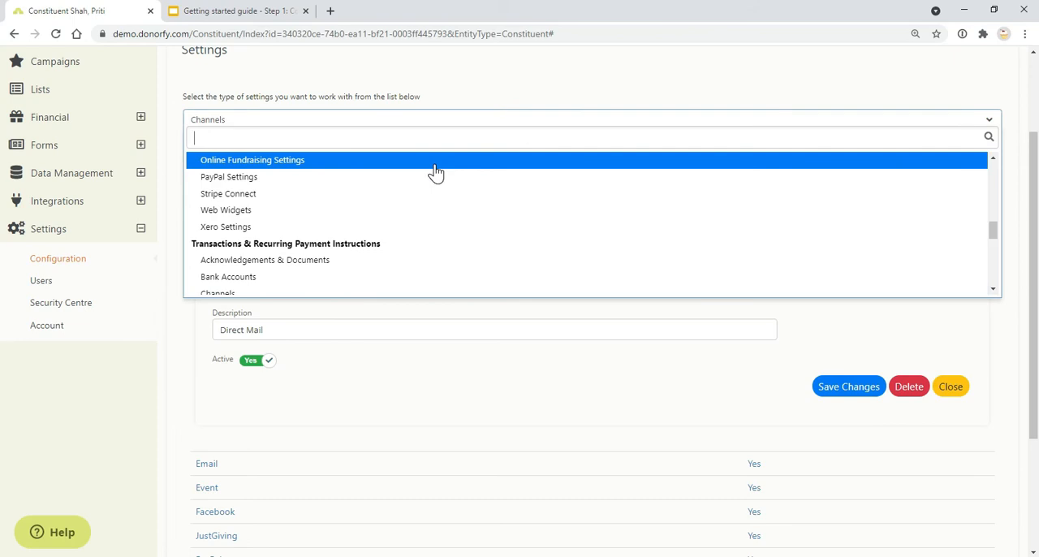
pyautogui.write('ban')
pyautogui.click(431, 177)
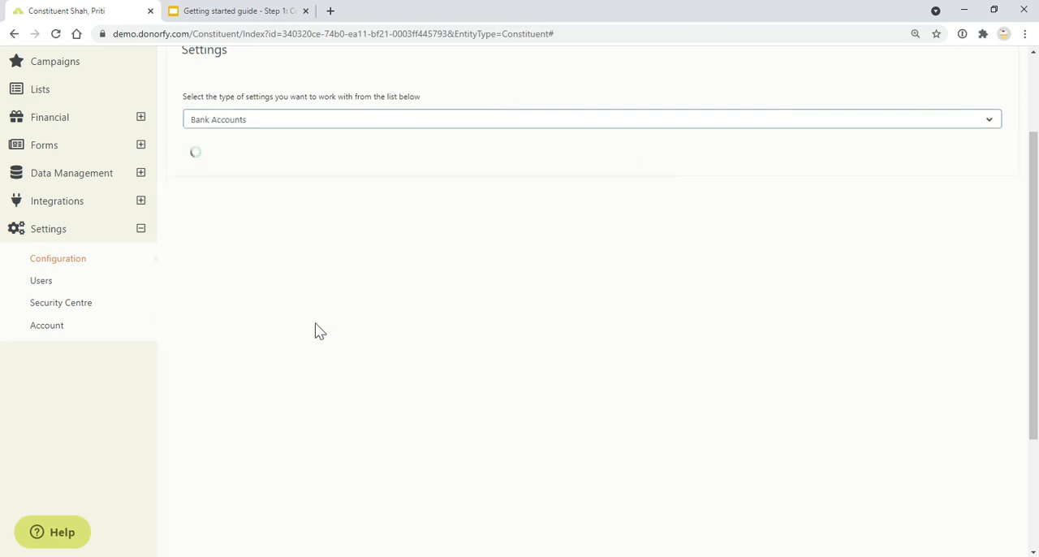
pyautogui.click(257, 331)
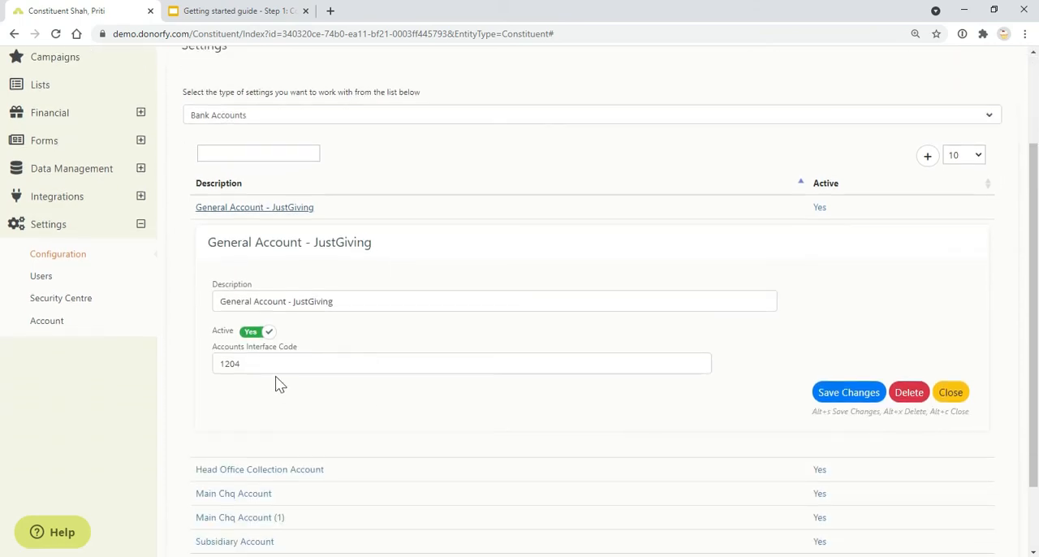
pyautogui.click(292, 364)
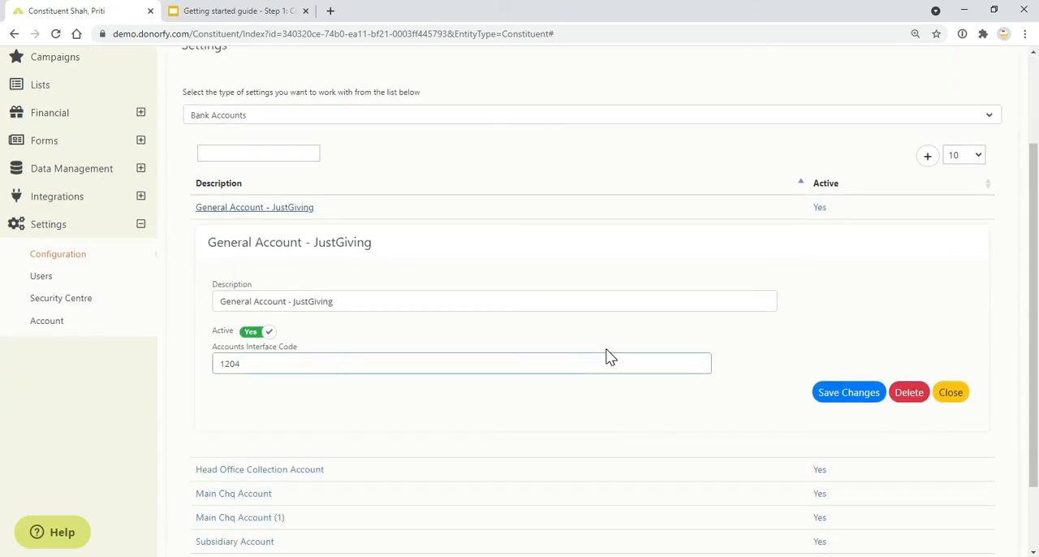
pyautogui.click(589, 205)
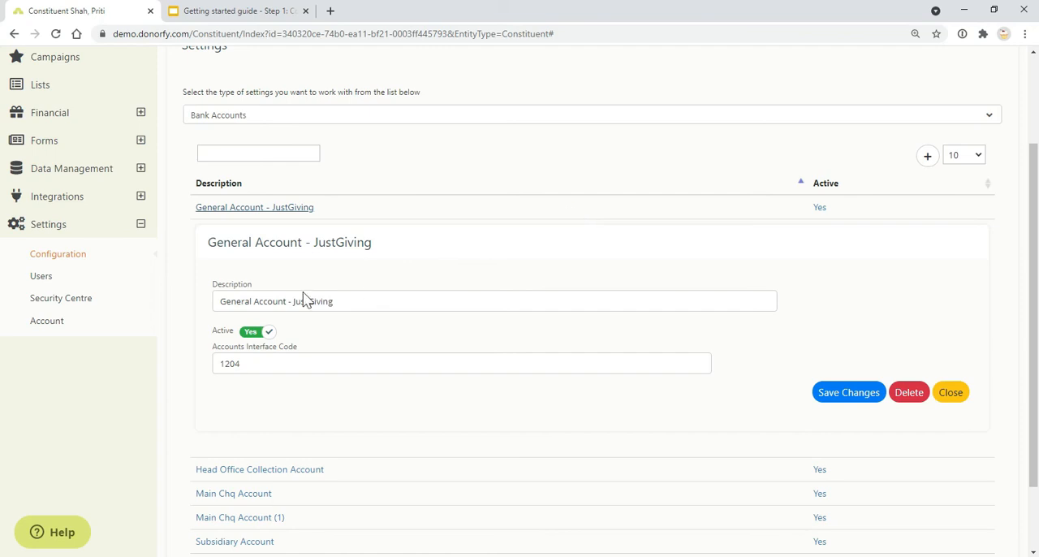
# Step: View the Corporate entry in the Departments settings, and switch to the guide's Other areas for customisation slide
pyautogui.click(280, 121)
pyautogui.write('dep')
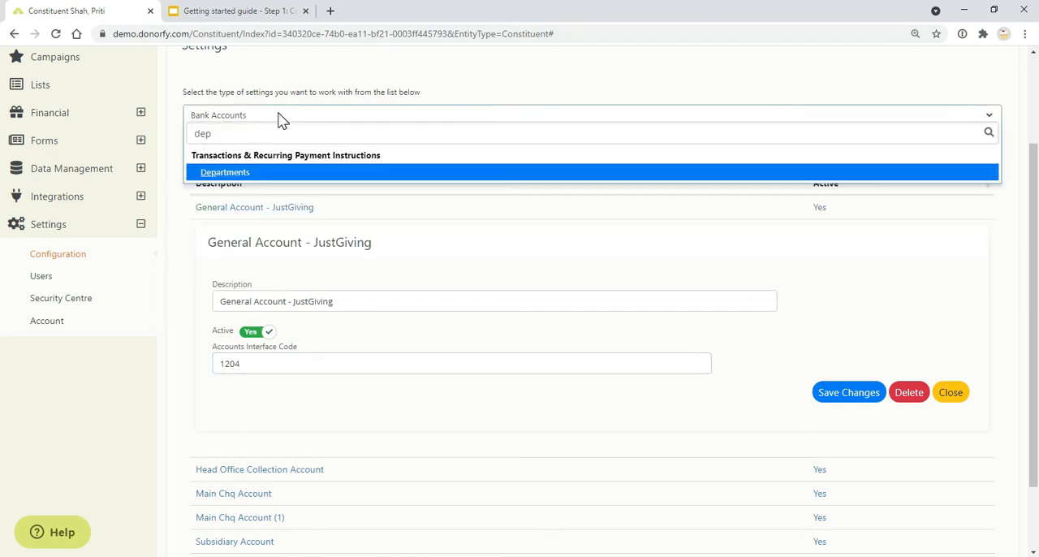
pyautogui.press('Return')
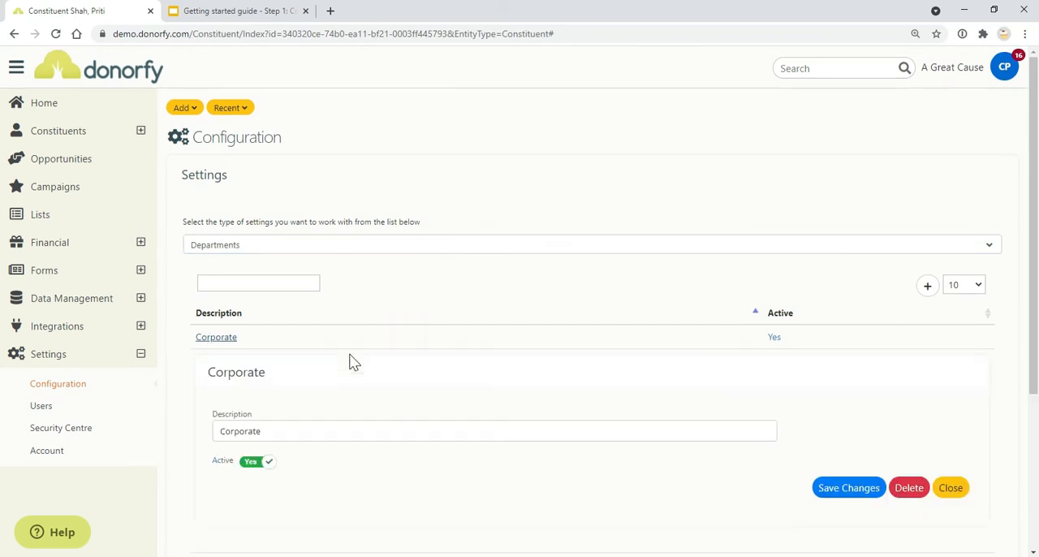
pyautogui.scroll(-2, 320, 462)
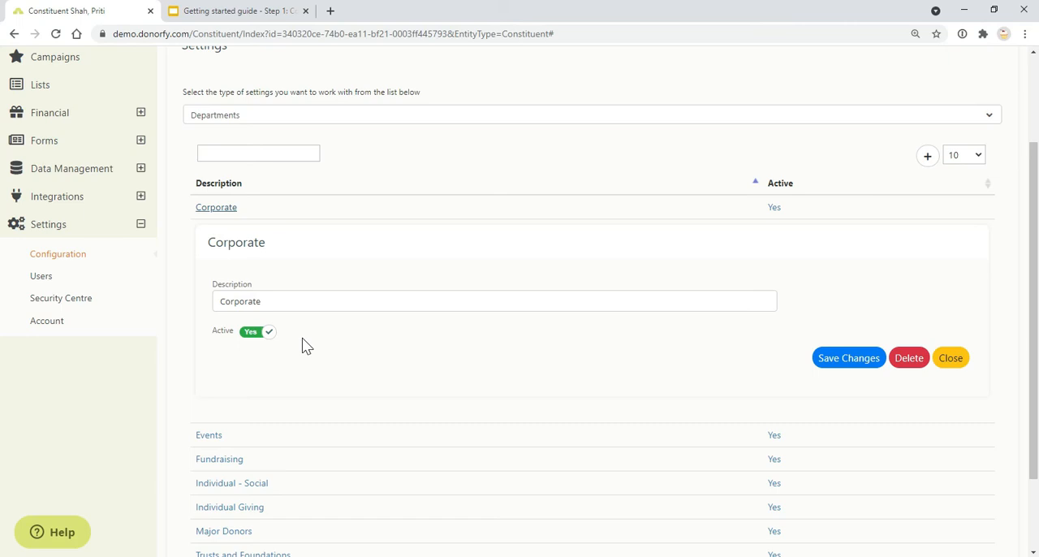
pyautogui.click(214, 11)
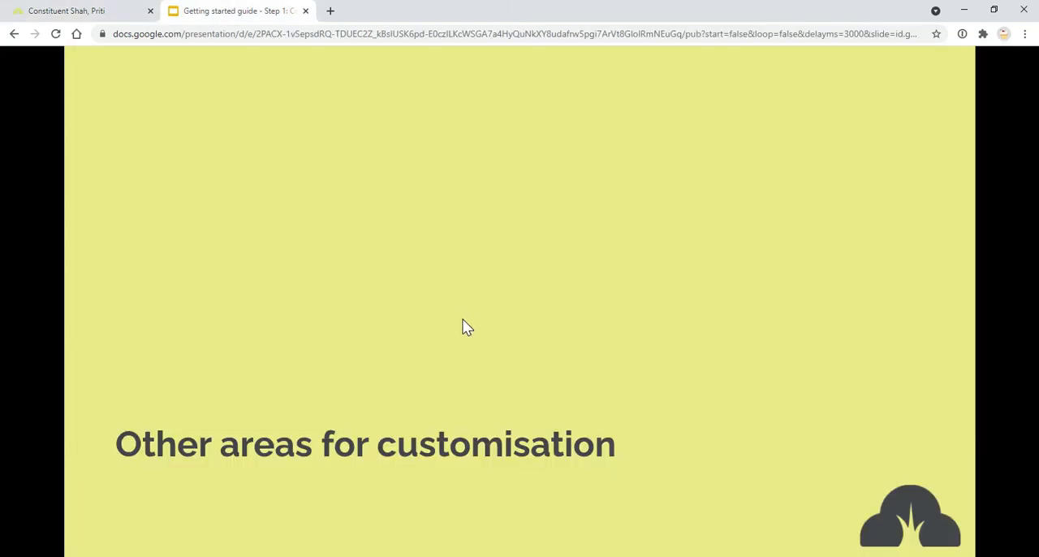
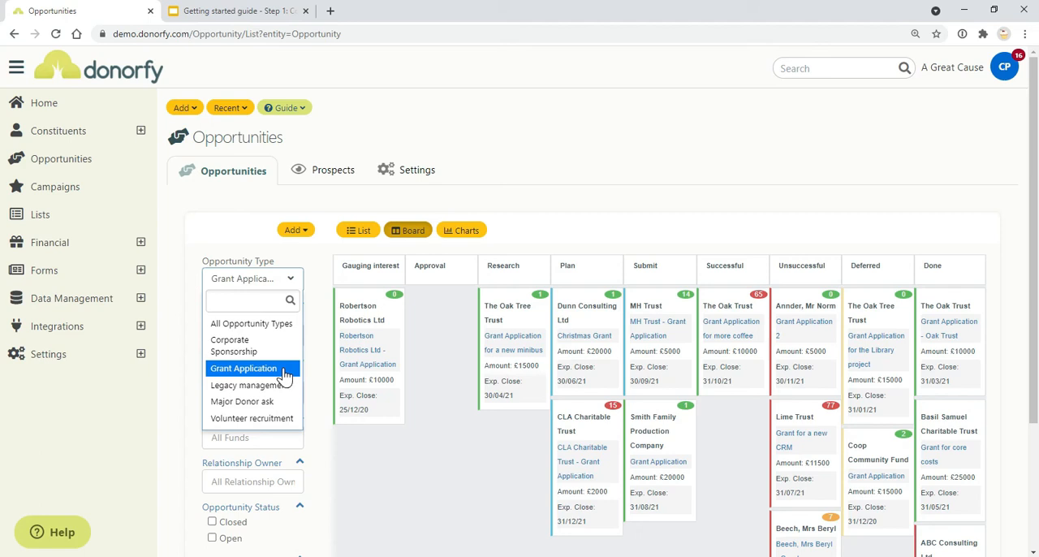
# Step: Look through the opportunity types available for the Opportunities board, keeping Grant Application as the selected type
pyautogui.click(399, 457)
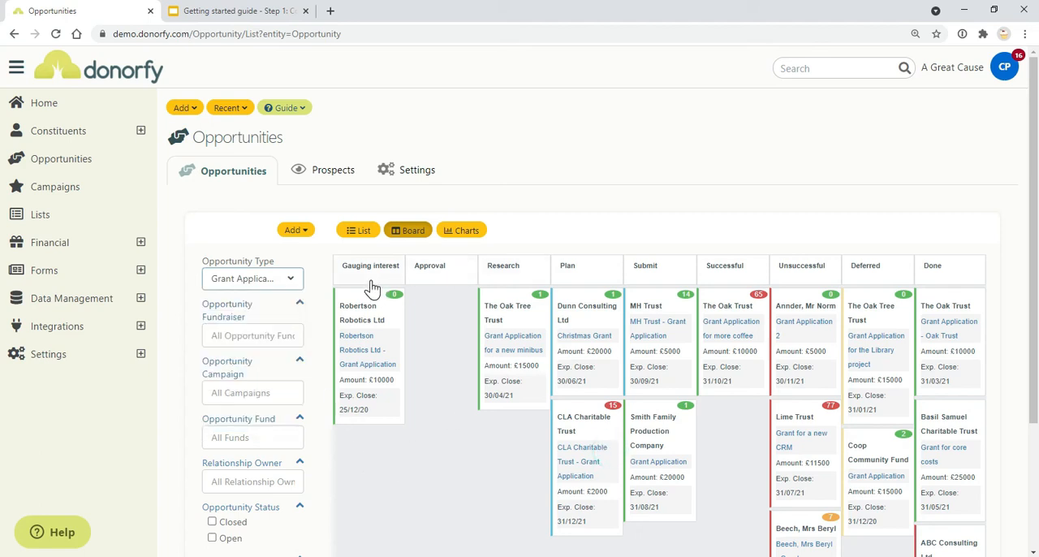
pyautogui.click(261, 279)
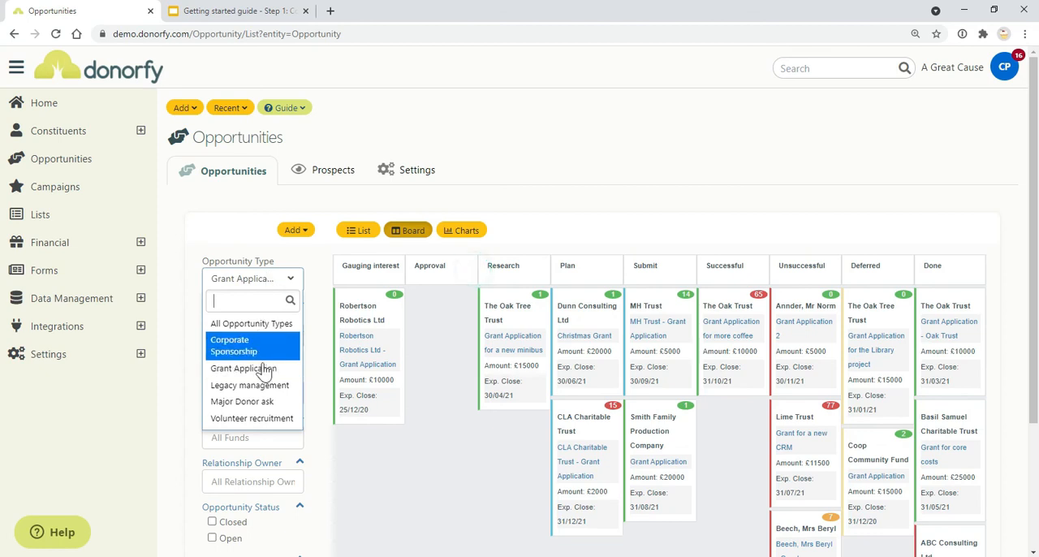
pyautogui.click(340, 279)
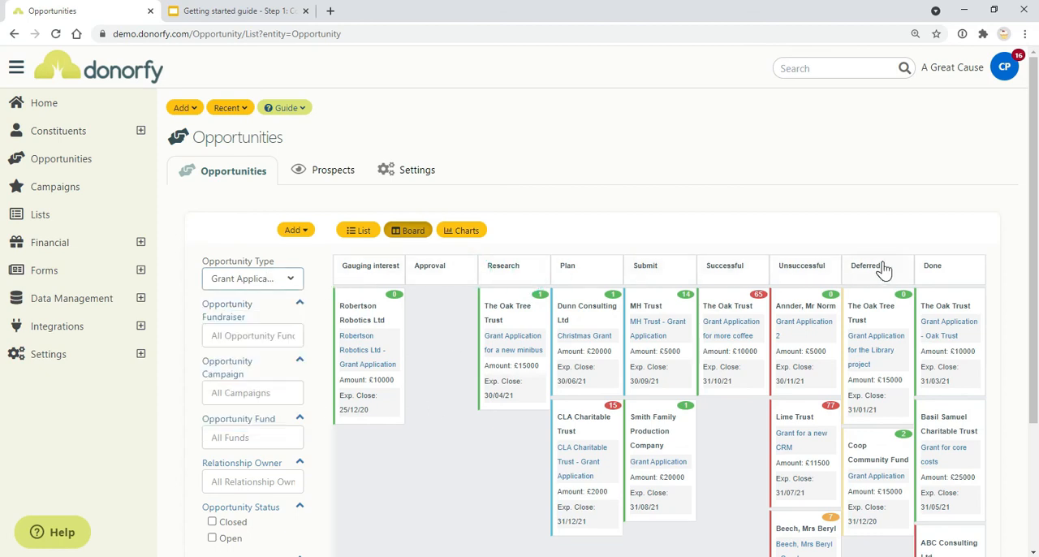
# Step: Collapse the Gauging interest and Approval stages on the Grant Application board, and expand both again
pyautogui.click(353, 290)
pyautogui.click(384, 278)
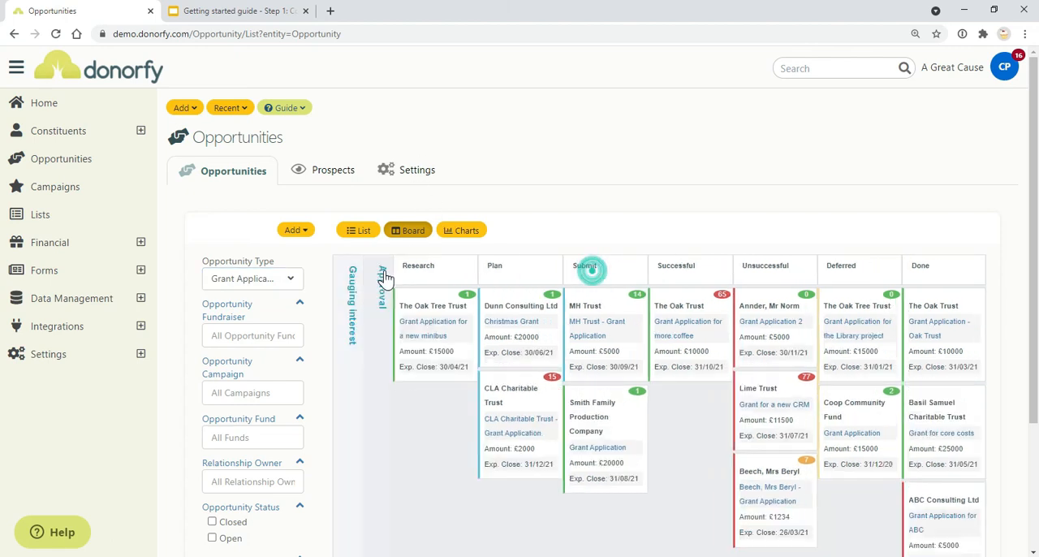
pyautogui.click(384, 279)
pyautogui.click(351, 284)
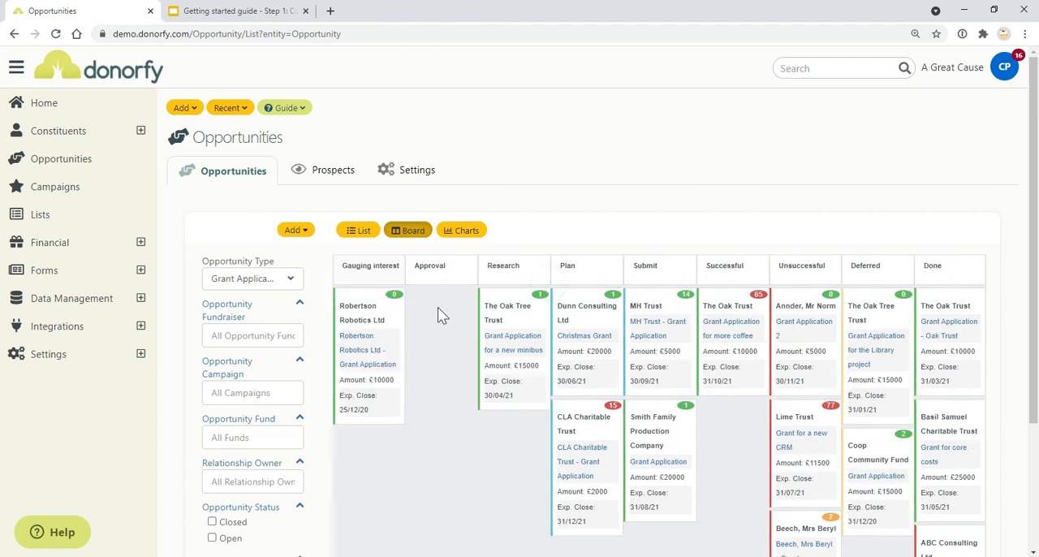
pyautogui.moveTo(421, 317); pyautogui.dragTo(378, 317)
# Step: Open the Corporate Sponsorship type in the Opportunities settings and review its options and stages
pyautogui.click(396, 179)
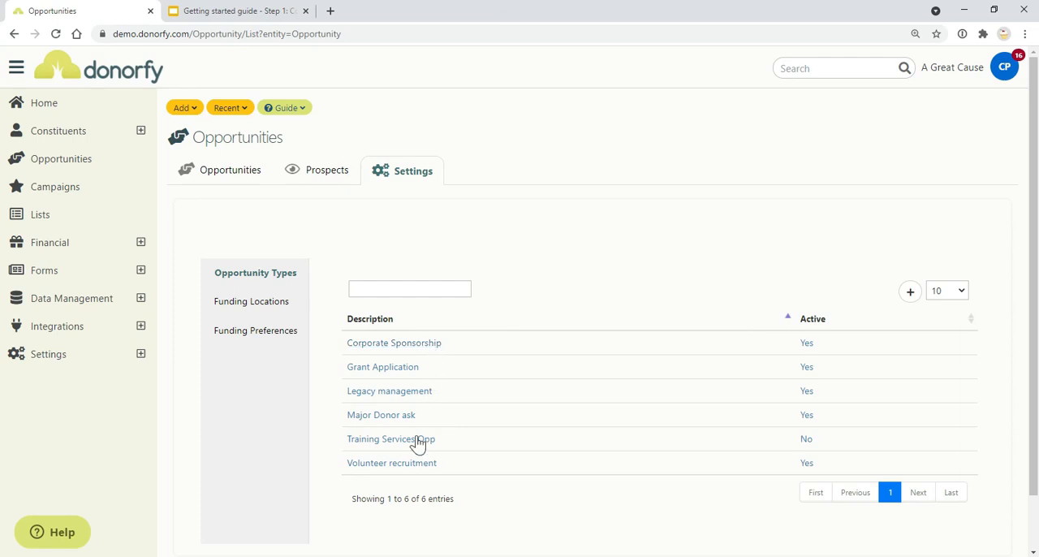
pyautogui.click(411, 351)
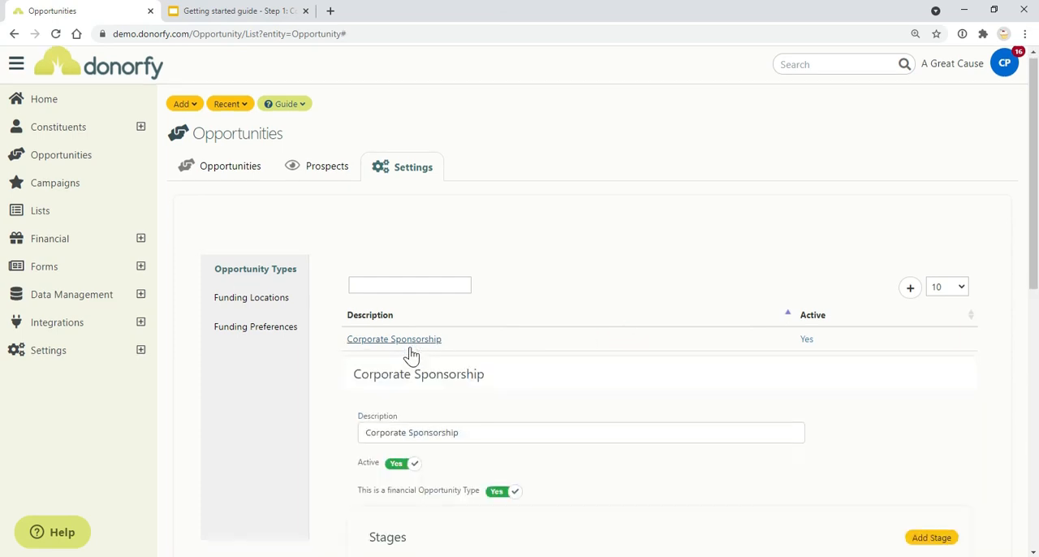
pyautogui.scroll(-2, 411, 355)
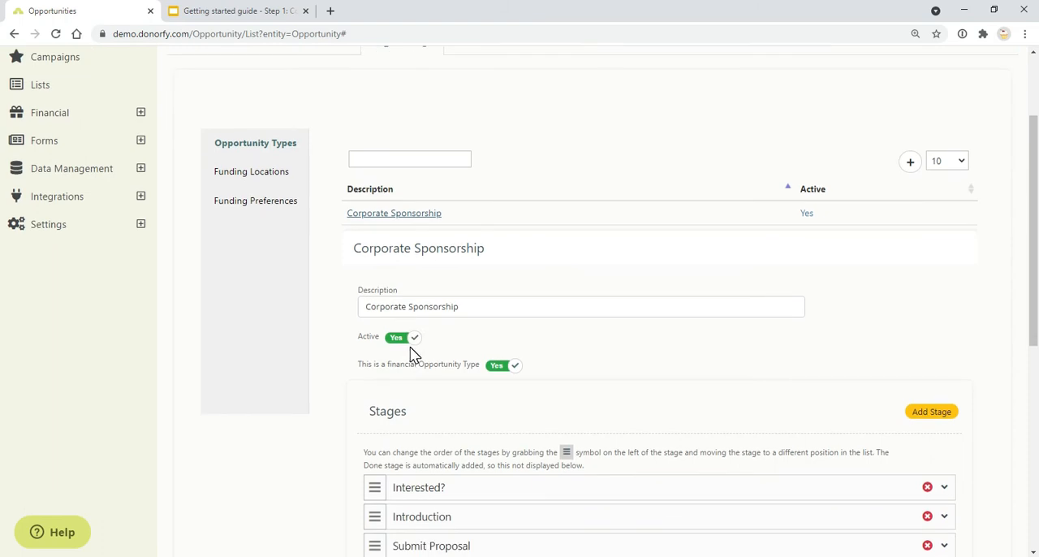
pyautogui.scroll(2, 411, 355)
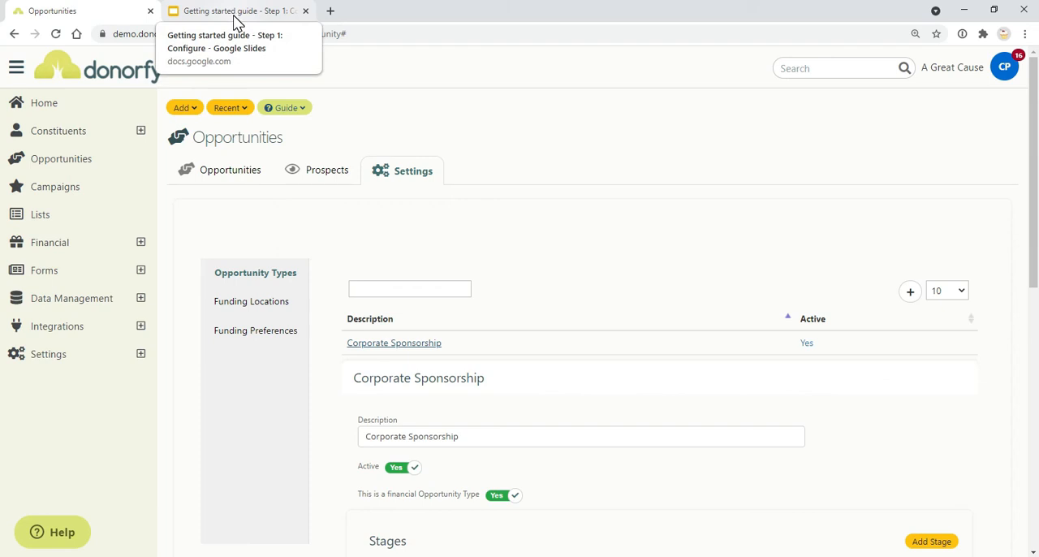
# Step: Review the Funding Locations and Funding Preferences lists in the Opportunities settings
pyautogui.click(280, 302)
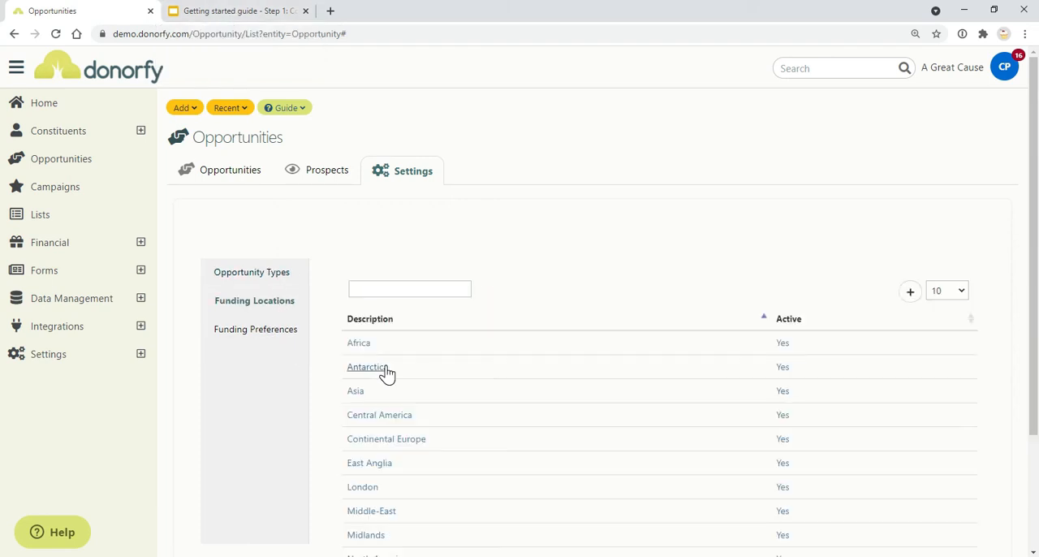
pyautogui.scroll(-2, 386, 373)
pyautogui.scroll(2, 252, 298)
pyautogui.click(260, 315)
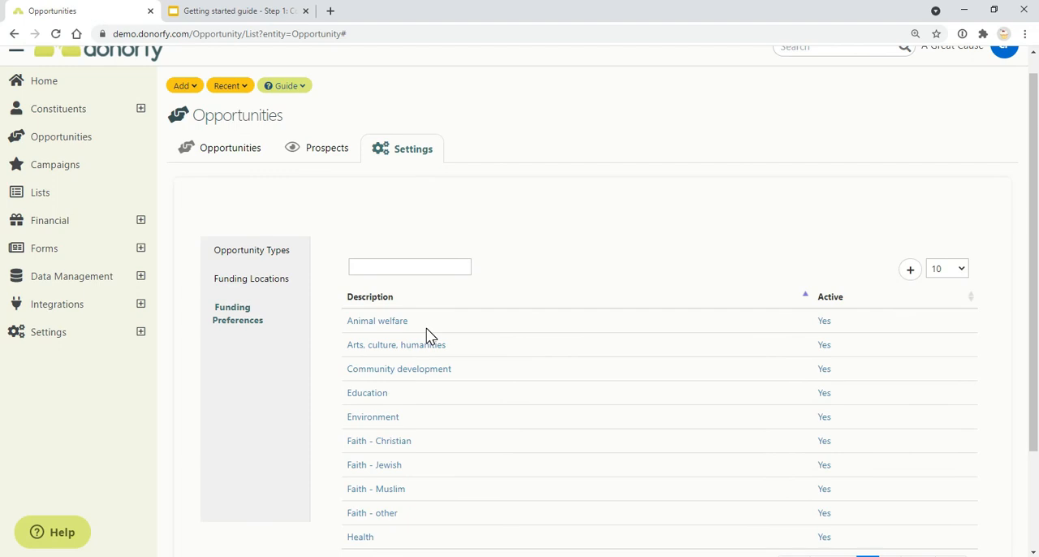
pyautogui.scroll(-1, 430, 337)
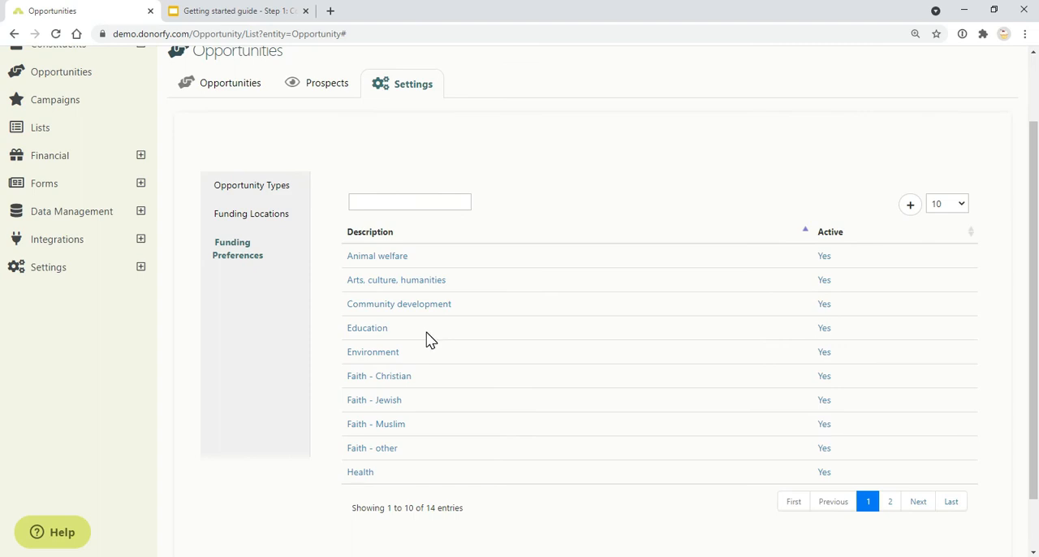
# Step: Check the guide's list of further areas, and review the colours, fonts and form style in Donorfy's Forms Branding
pyautogui.click(199, 10)
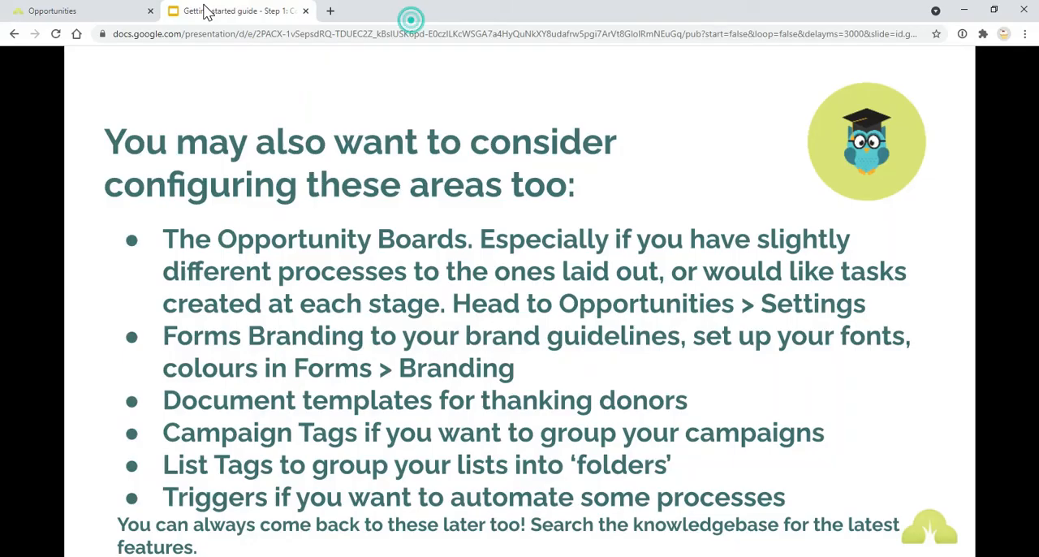
pyautogui.click(45, 10)
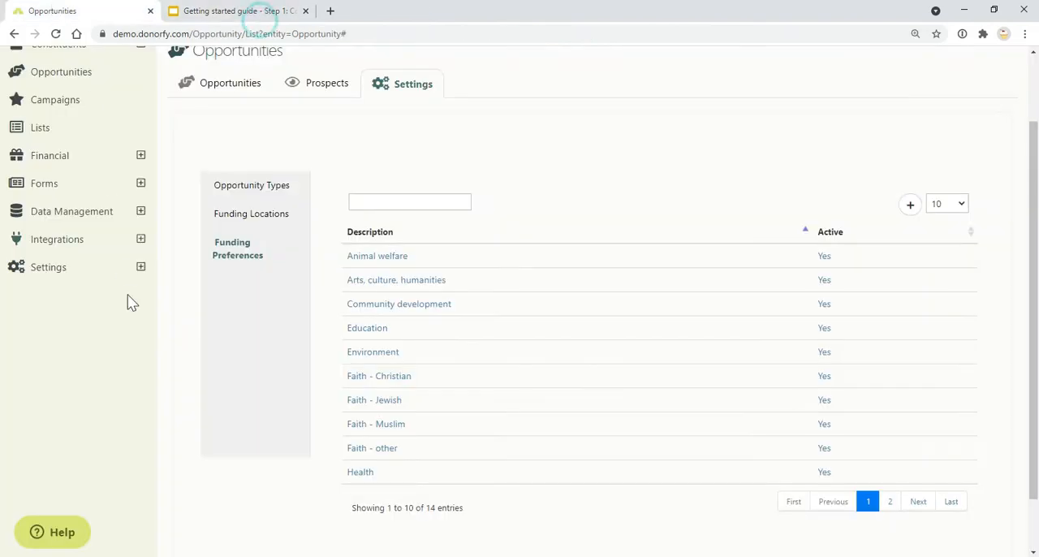
pyautogui.click(138, 189)
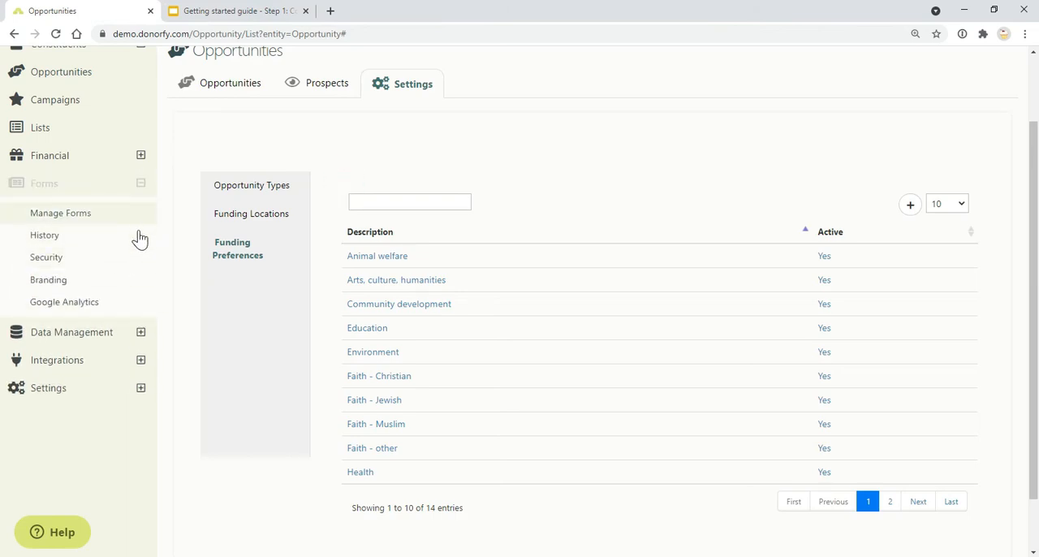
pyautogui.click(123, 281)
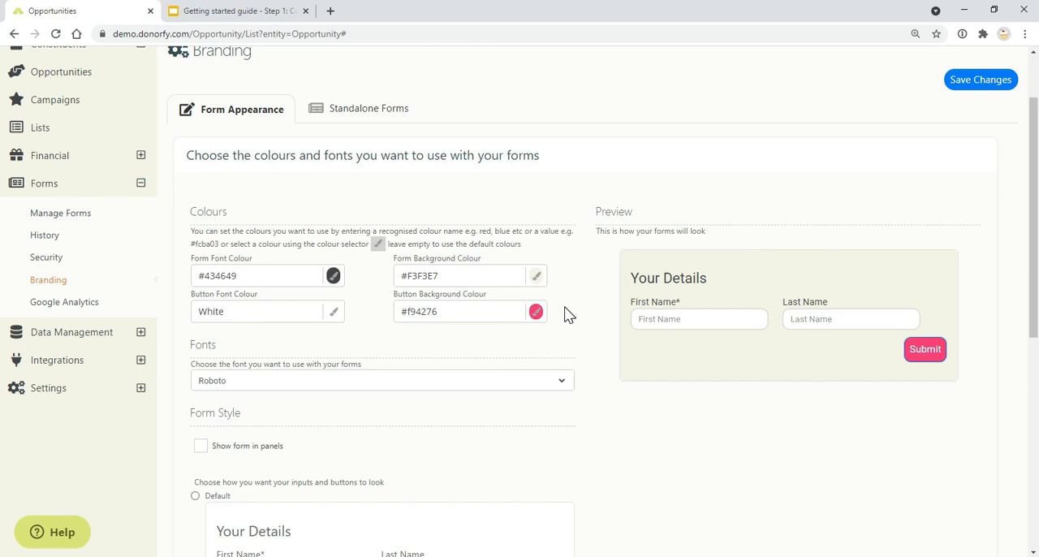
pyautogui.scroll(-3, 569, 329)
pyautogui.scroll(3, 569, 348)
# Step: Check the guide for its document templates item, and show the Acknowledgements & Documents settings in Donorfy's Configuration
pyautogui.click(268, 10)
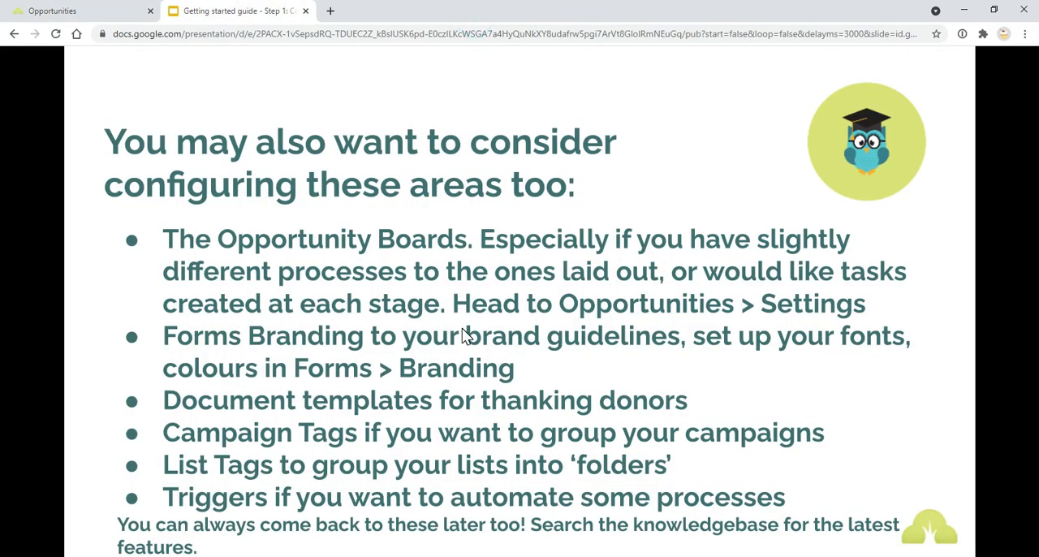
pyautogui.click(93, 11)
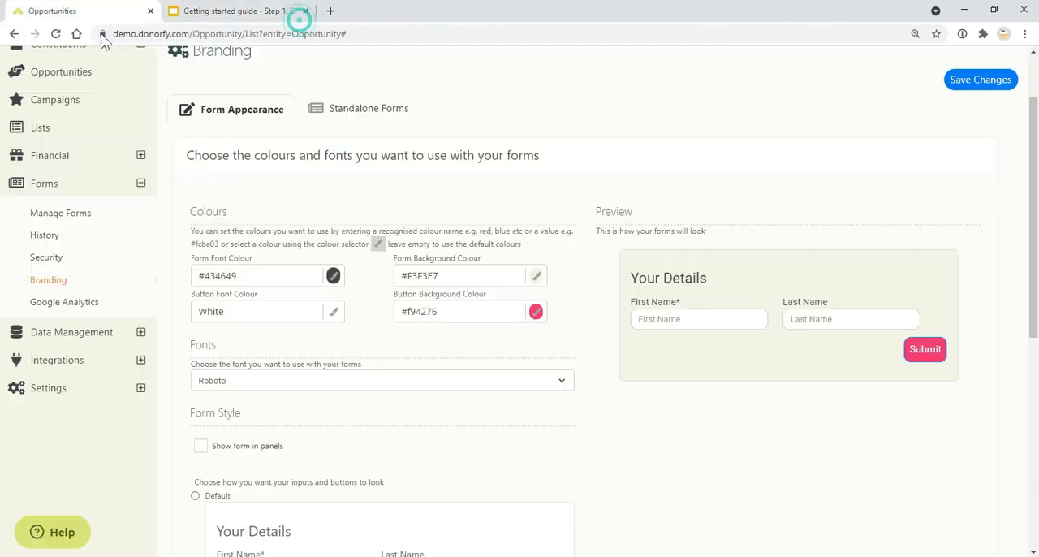
pyautogui.click(143, 185)
pyautogui.scroll(2, 141, 281)
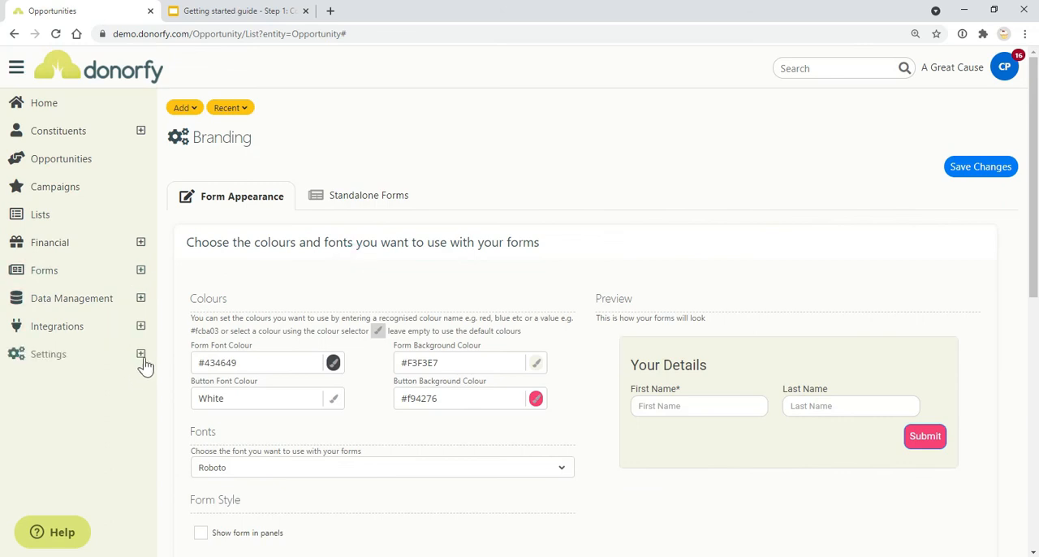
pyautogui.click(105, 383)
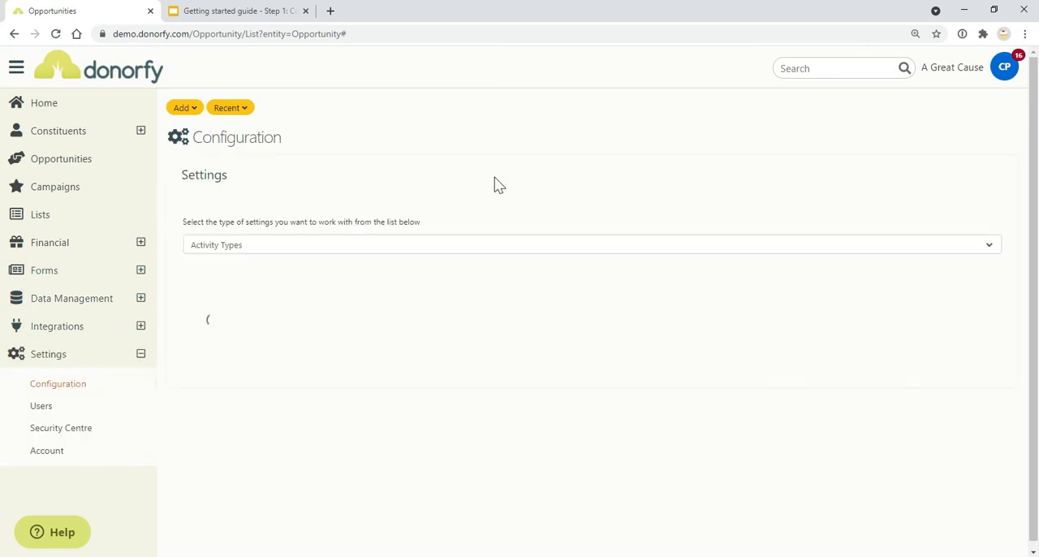
pyautogui.click(348, 245)
pyautogui.write('do')
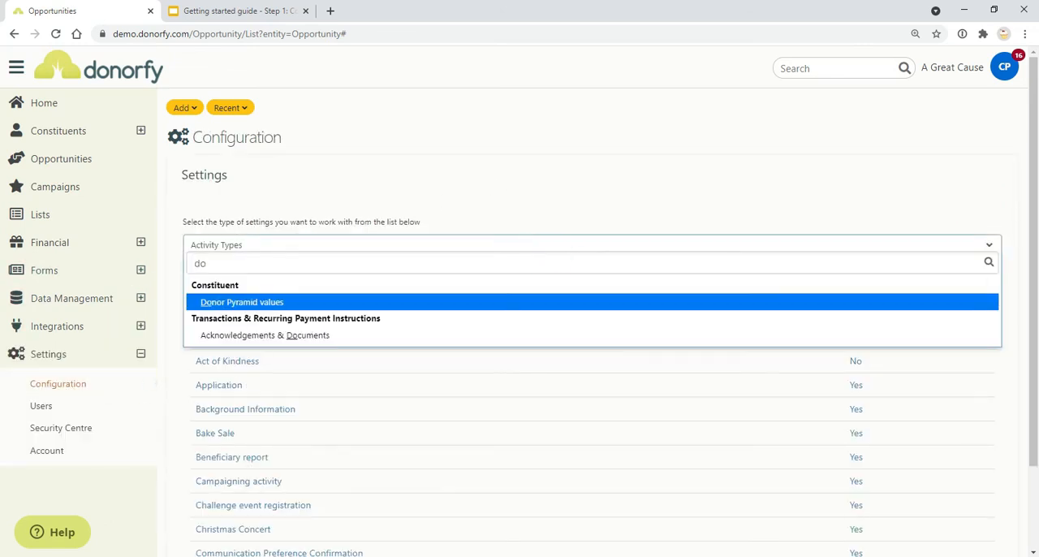
pyautogui.click(322, 336)
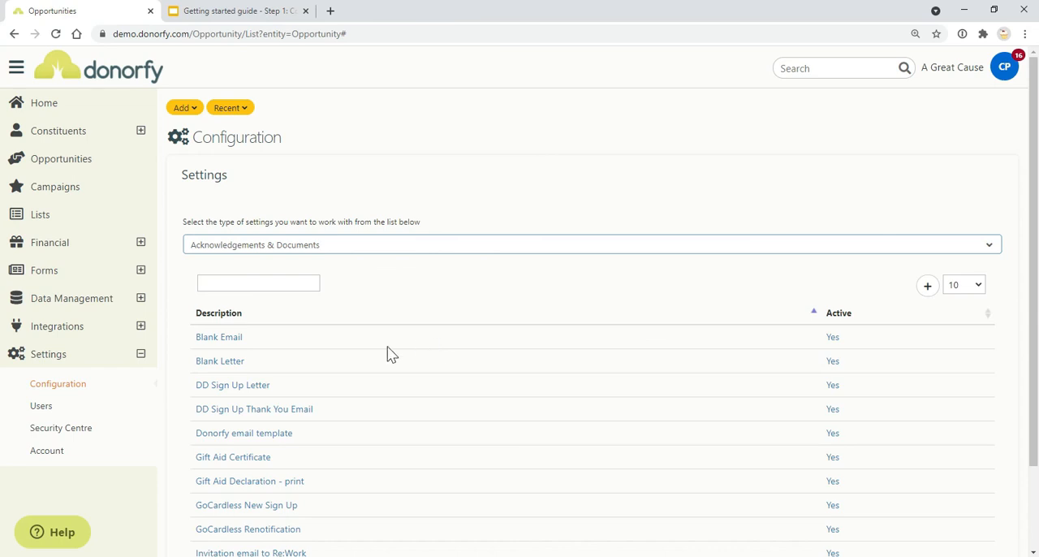
# Step: Open the One Off Thank You Email template on the second page of entries and review its email settings and text
pyautogui.scroll(-2, 231, 367)
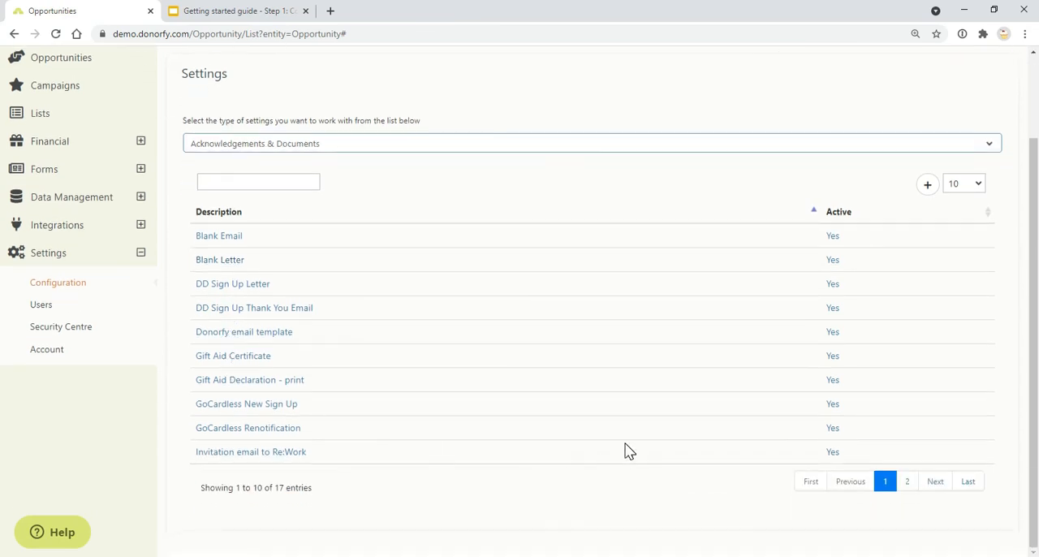
pyautogui.click(910, 483)
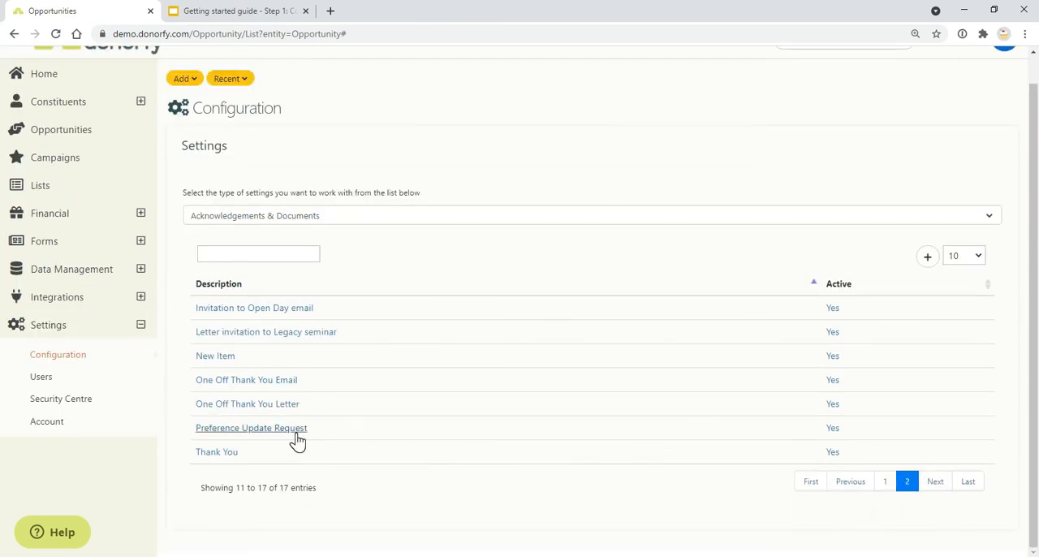
pyautogui.click(276, 382)
pyautogui.scroll(-3, 415, 388)
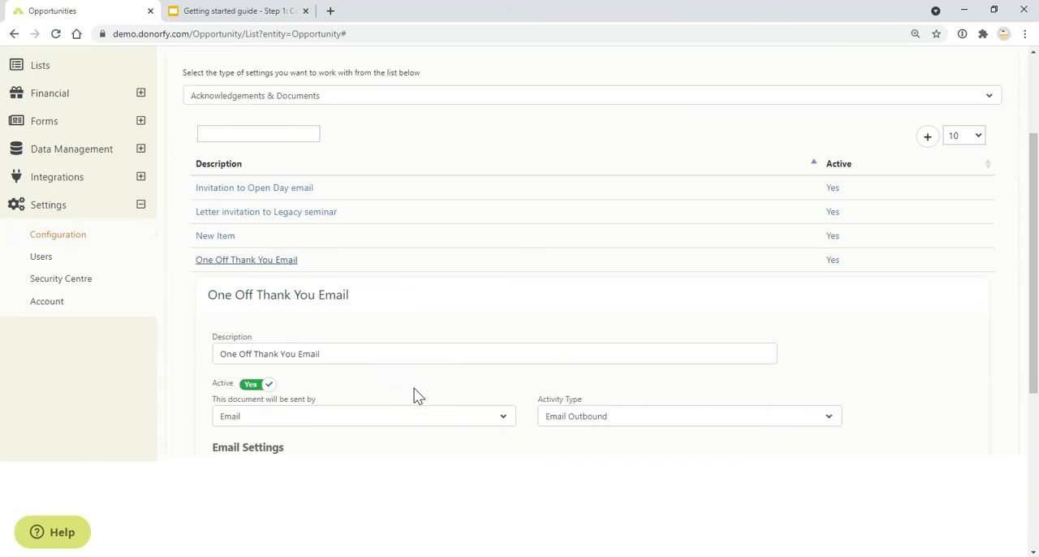
pyautogui.scroll(-3, 520, 325)
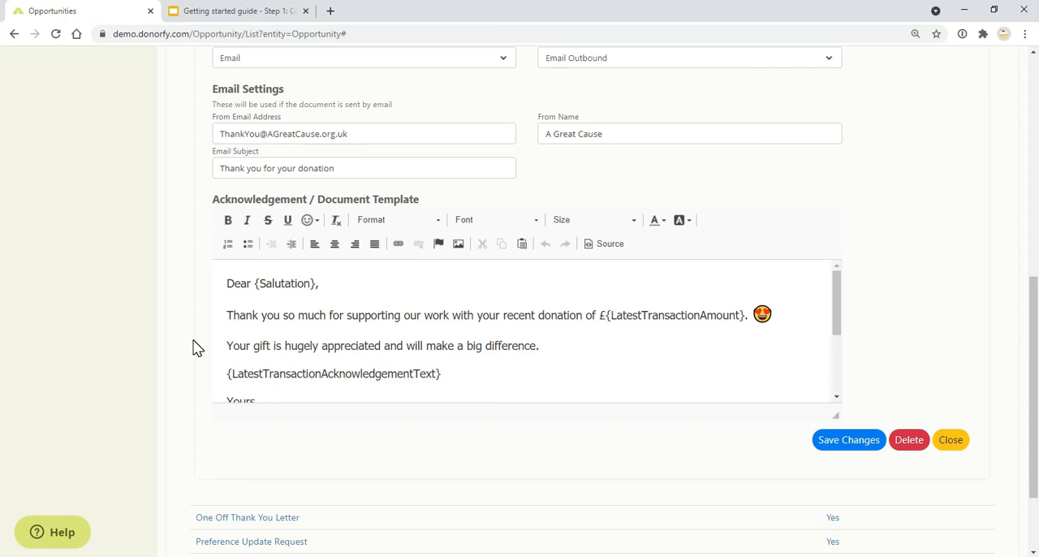
# Step: Check the guide for its Campaign Tags item, and view Donorfy's Campaigns filtered by the Community Fundraising tag
pyautogui.click(173, 9)
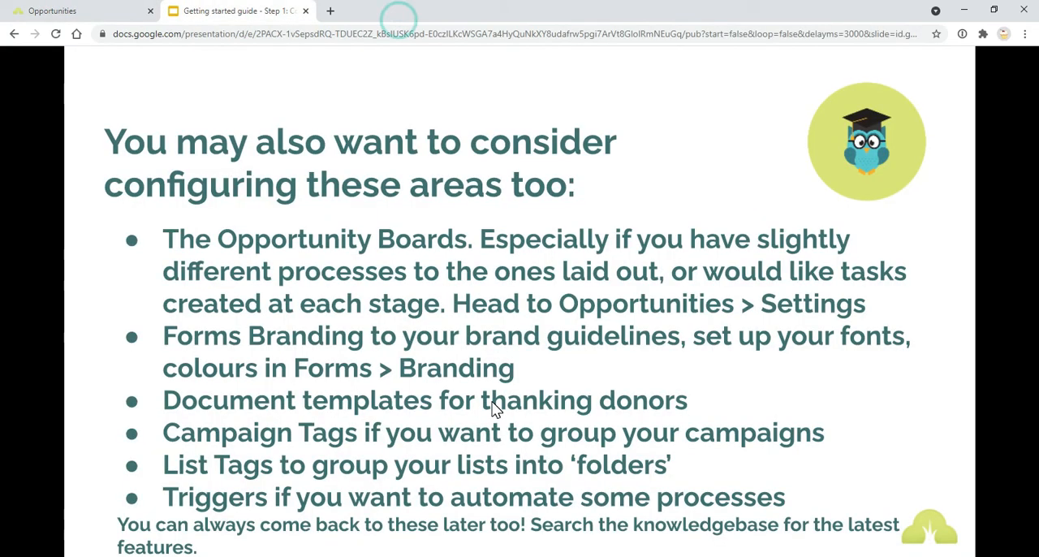
pyautogui.click(52, 11)
pyautogui.scroll(5, 81, 155)
pyautogui.click(62, 195)
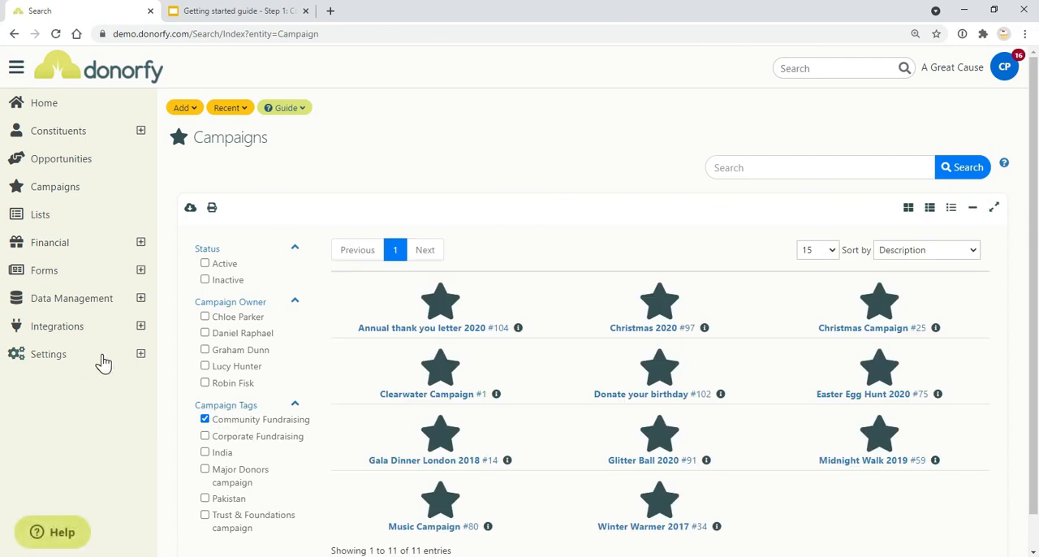
# Step: Open the Campaign Tags category in the Tags & Tag Categories configuration and review the tags it contains
pyautogui.click(134, 363)
pyautogui.click(123, 381)
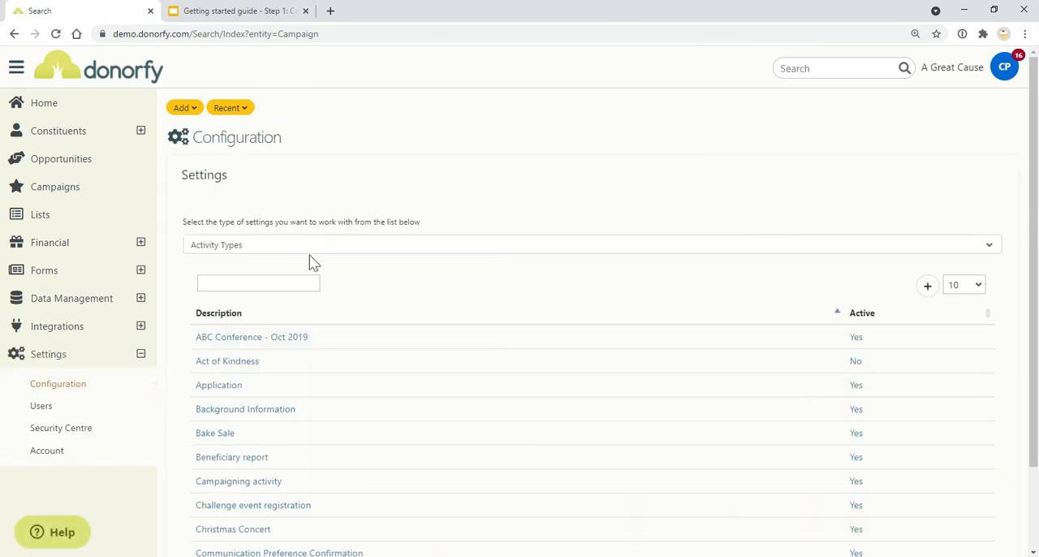
pyautogui.click(328, 244)
pyautogui.write('Tag')
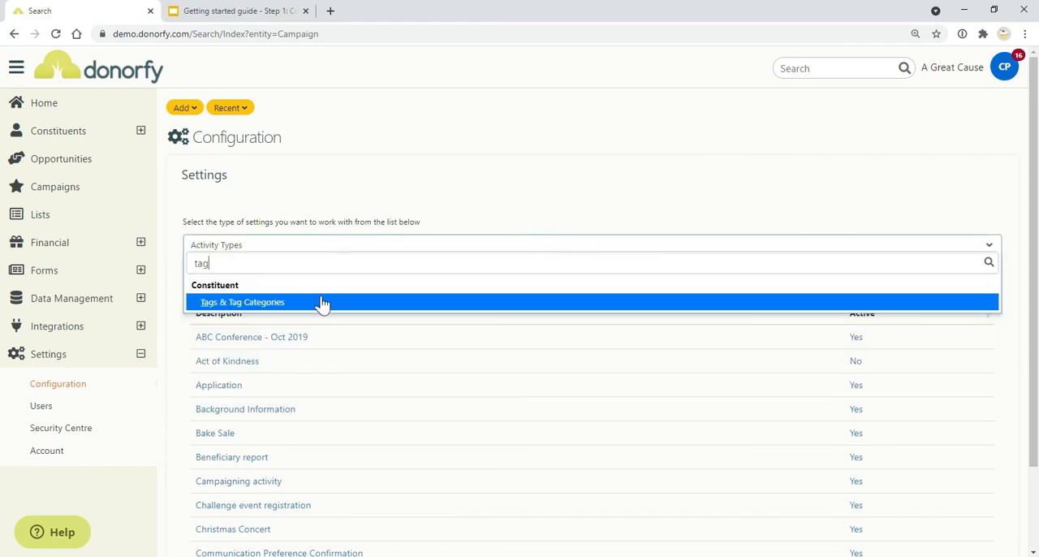
pyautogui.click(320, 301)
pyautogui.click(235, 485)
pyautogui.scroll(-4, 345, 398)
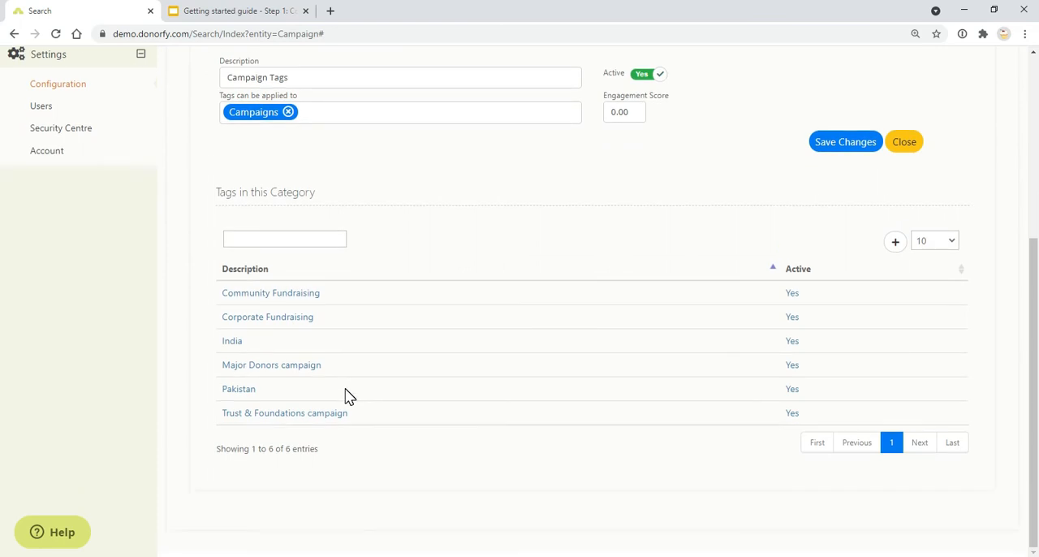
# Step: Check the guide for its List Tags item, and view Donorfy's Lists filtered by list tags
pyautogui.click(194, 11)
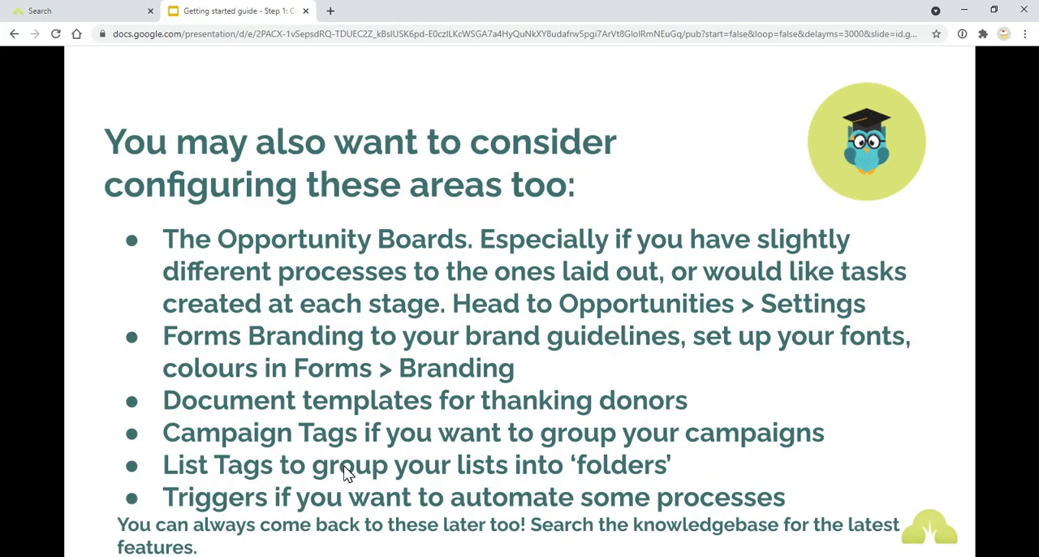
pyautogui.click(74, 11)
pyautogui.scroll(4, 114, 165)
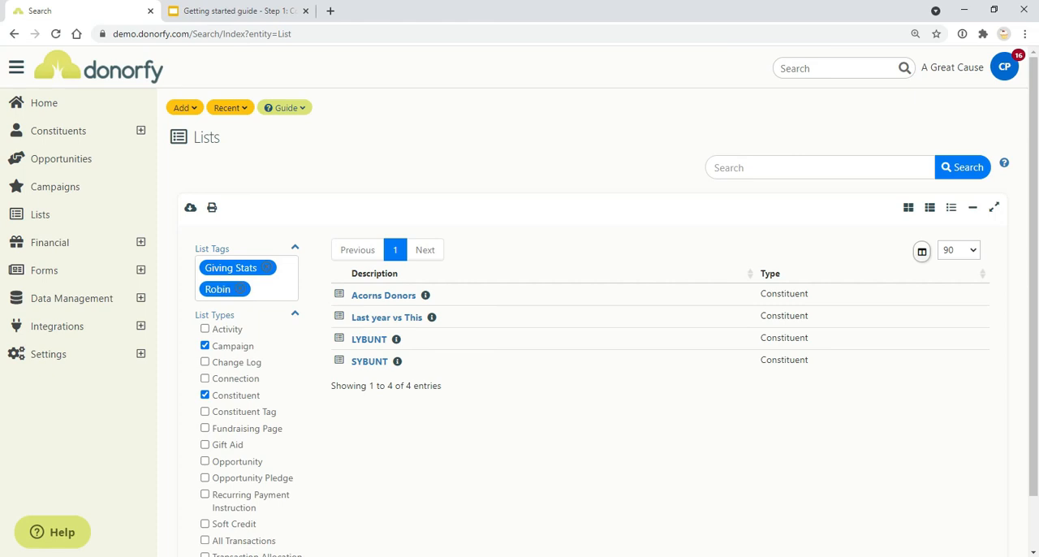
# Step: Open the list tag category, Tags for organising Lists, in the Tags & Tag Categories configuration and review the tags it contains
pyautogui.click(140, 357)
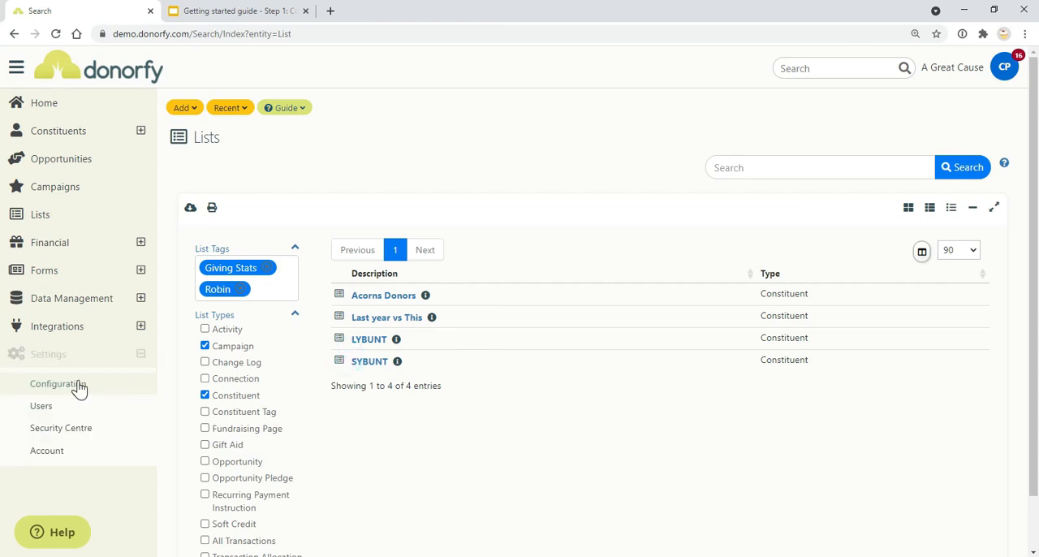
pyautogui.click(59, 384)
pyautogui.click(332, 248)
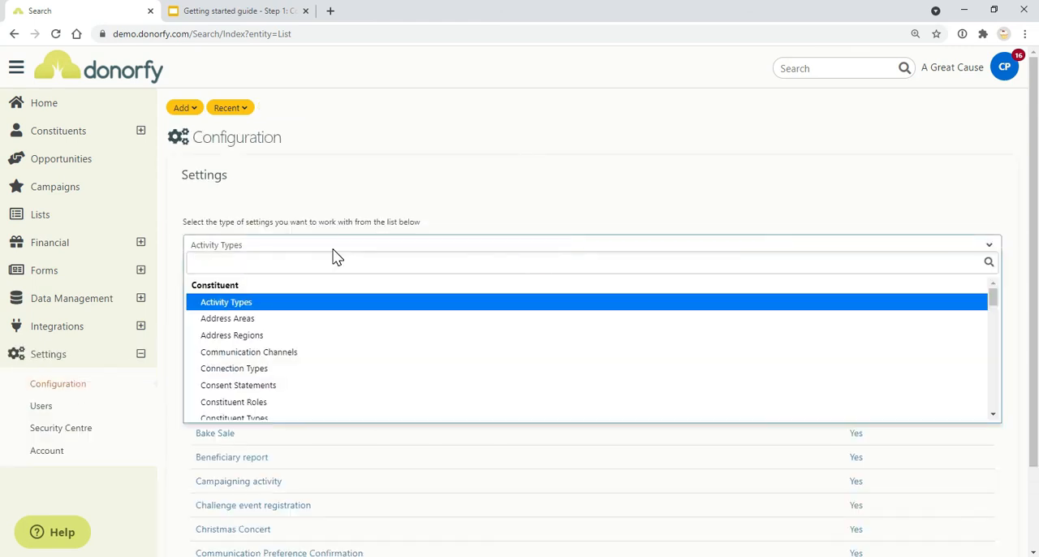
pyautogui.write('ta')
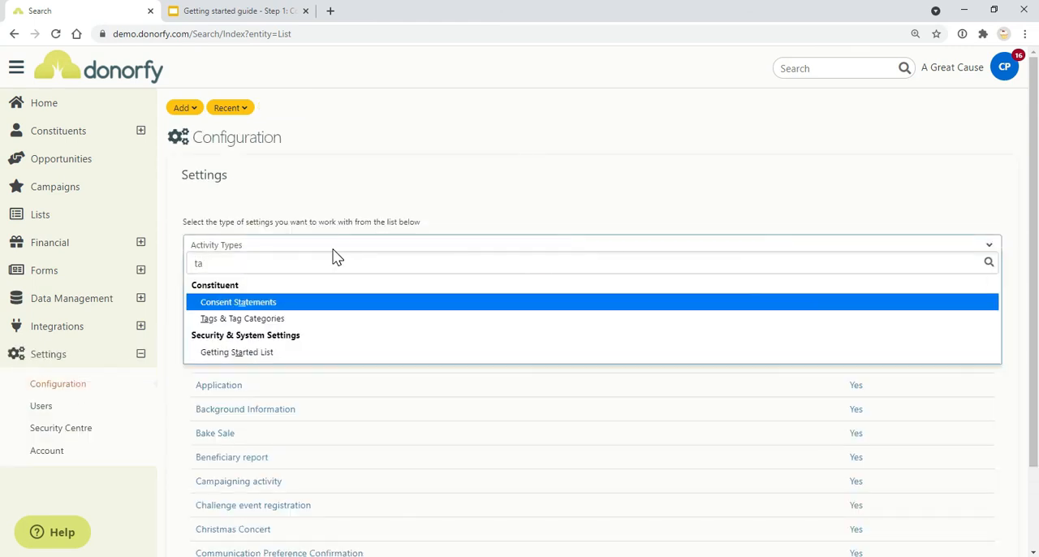
pyautogui.click(286, 321)
pyautogui.click(248, 348)
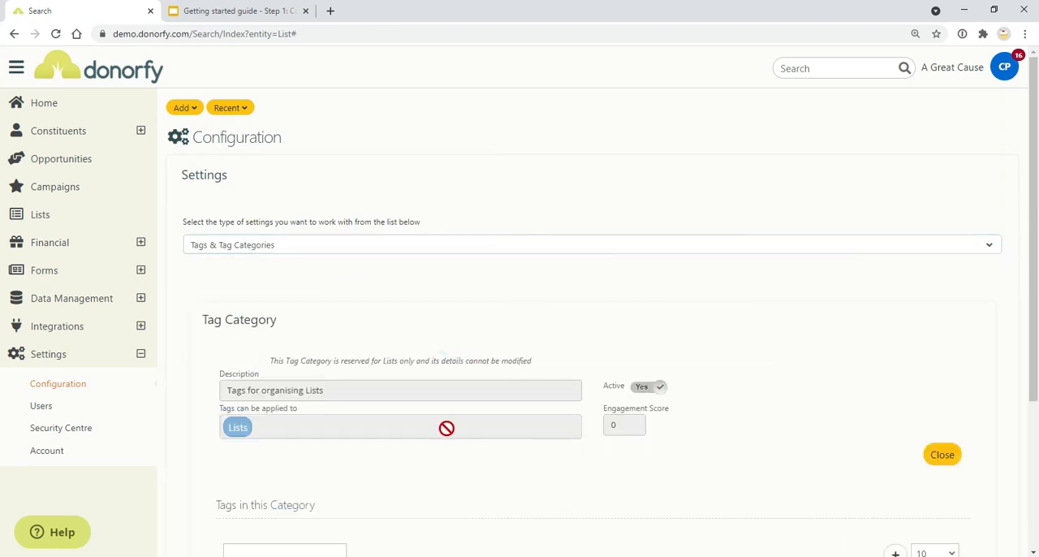
pyautogui.scroll(-3, 573, 432)
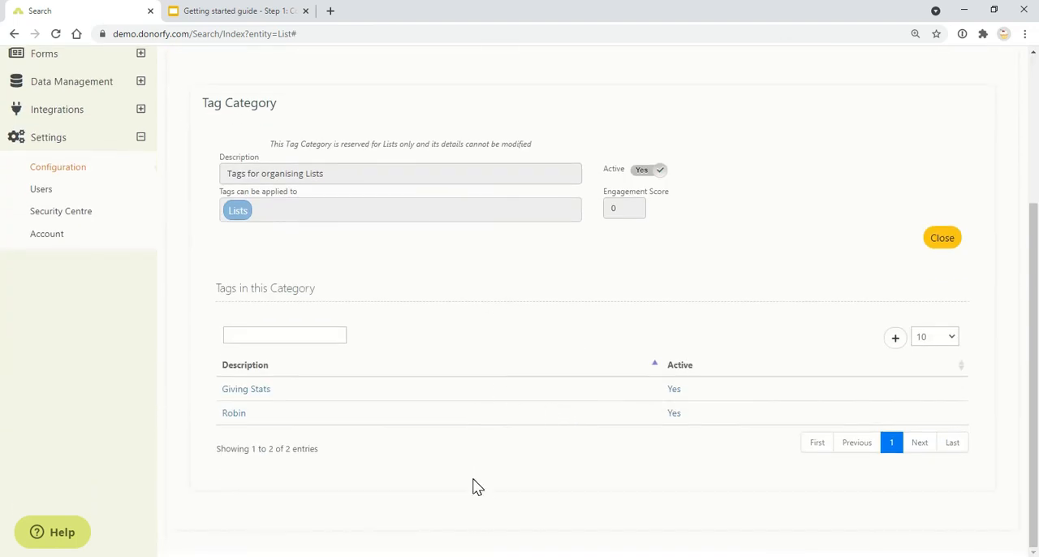
# Step: Check the guide for its Triggers item, and view the trigger settings under Donorfy's Data Management
pyautogui.click(197, 11)
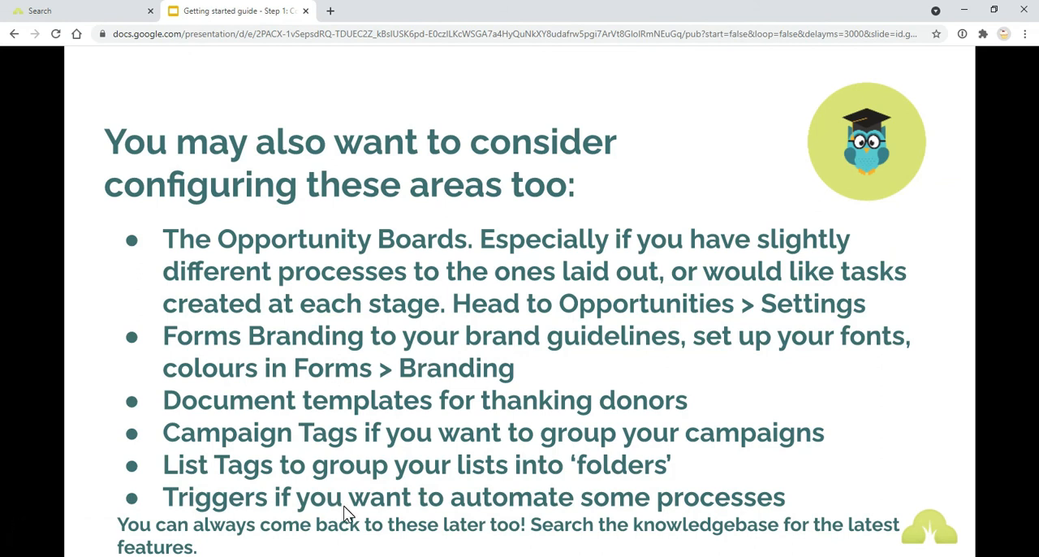
pyautogui.click(94, 10)
pyautogui.scroll(3, 81, 244)
pyautogui.click(140, 277)
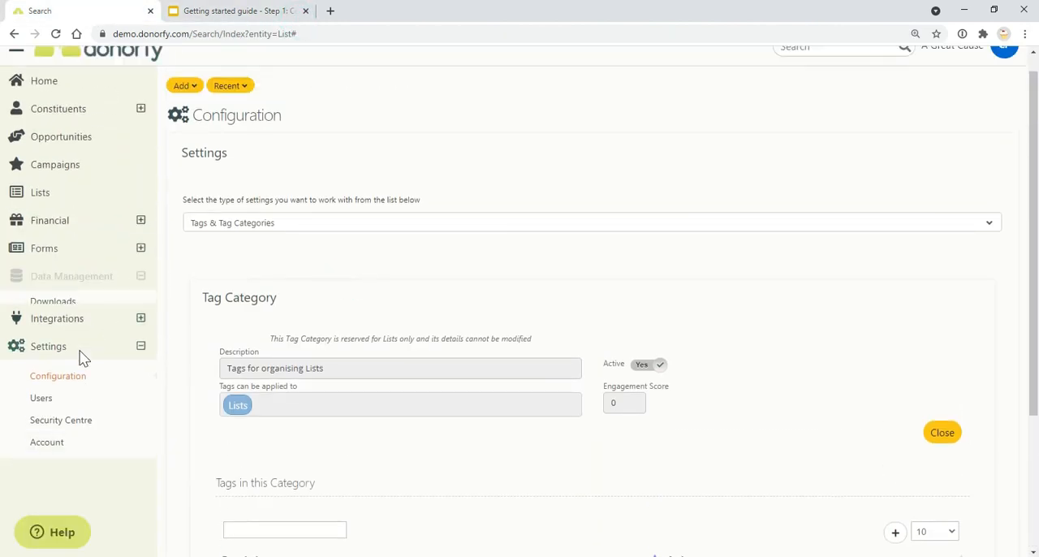
pyautogui.click(76, 354)
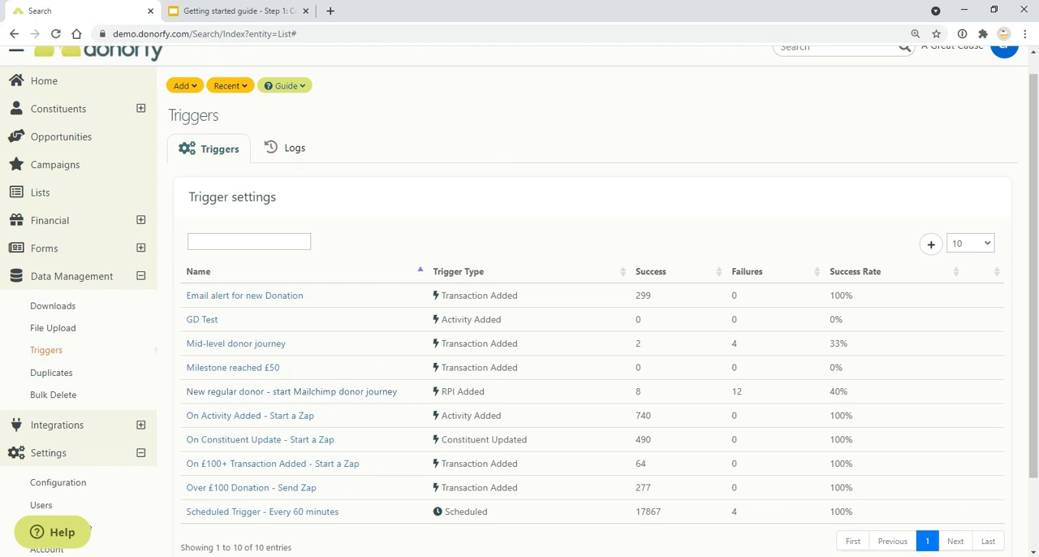
pyautogui.scroll(1, 449, 431)
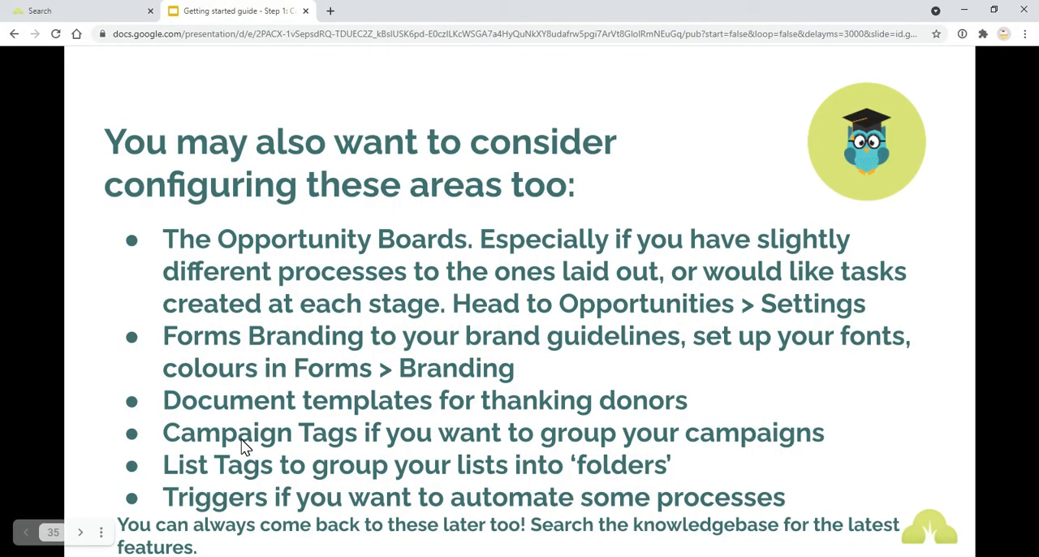
# Step: Return to the getting started guide and advance from the additional configuration areas to the first question on the FAQs slide
pyautogui.click(862, 461)
pyautogui.click(640, 461)
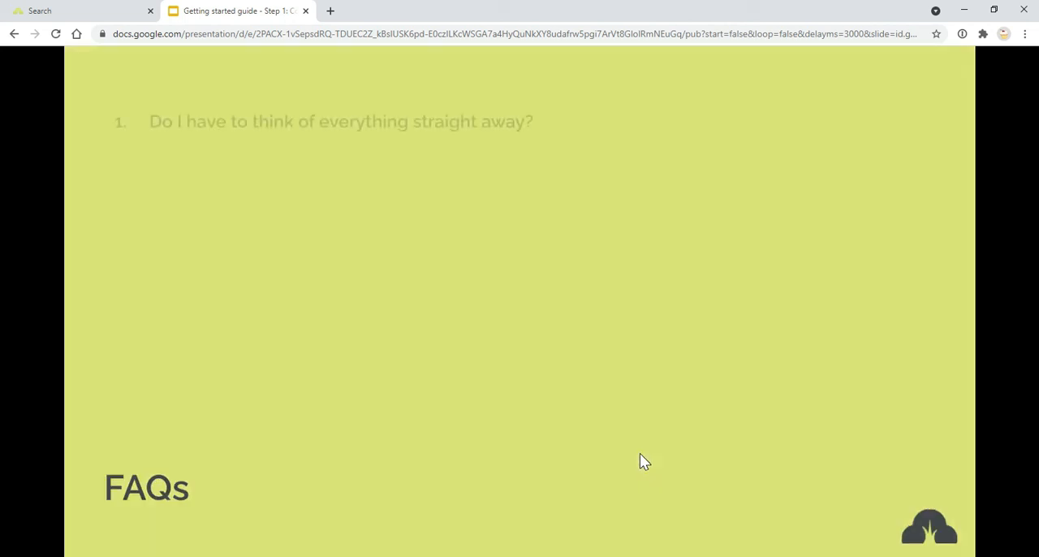